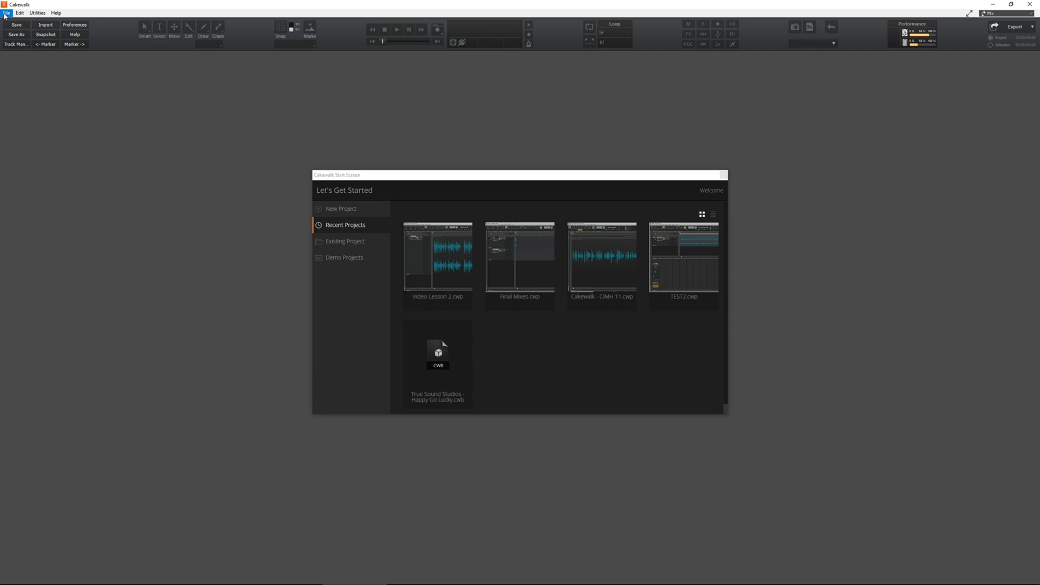
# Step: Create a new project from the Empty Project template
pyautogui.click(334, 209)
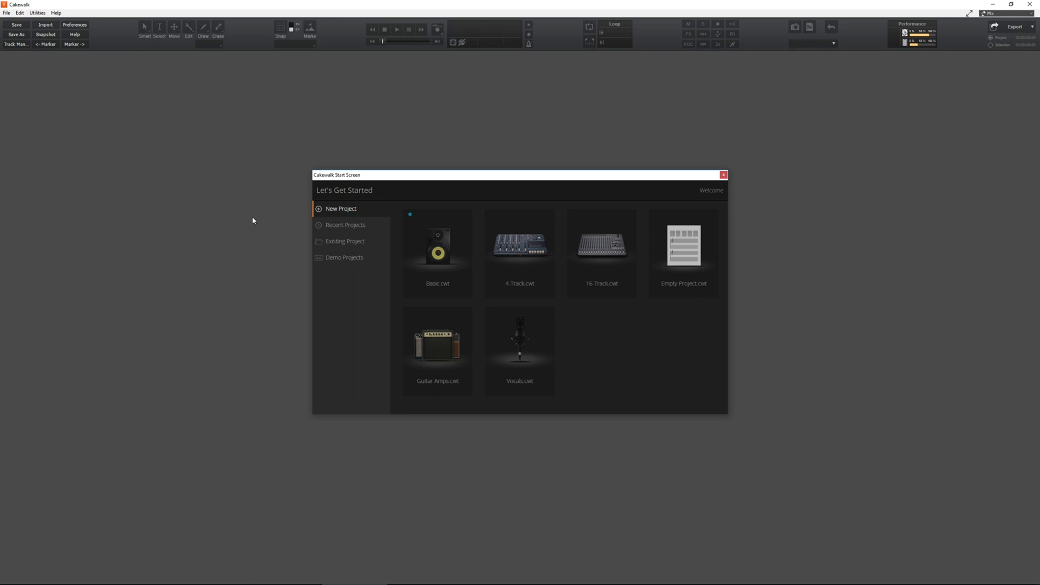
pyautogui.click(668, 260)
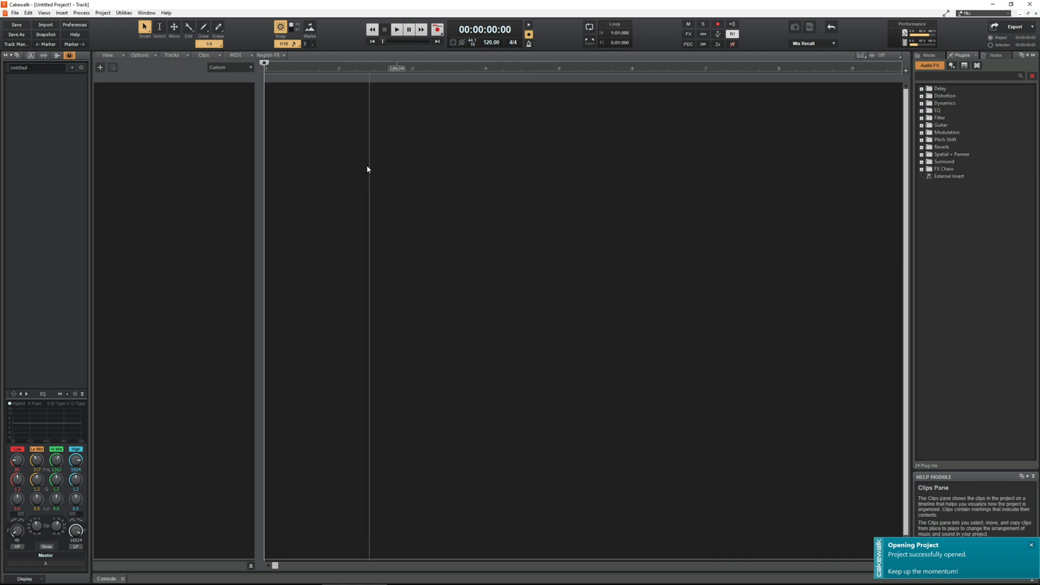
# Step: Start an audio import and browse to the Lesson 3 Files folder under Strong Tower Radio on External WD (G:)
pyautogui.click(15, 14)
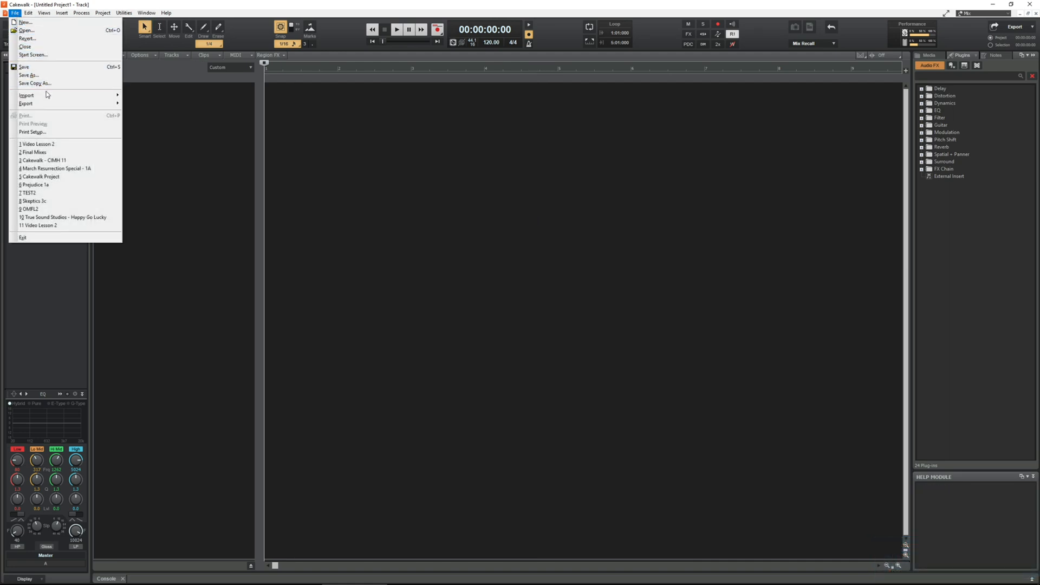
pyautogui.moveTo(48, 96)
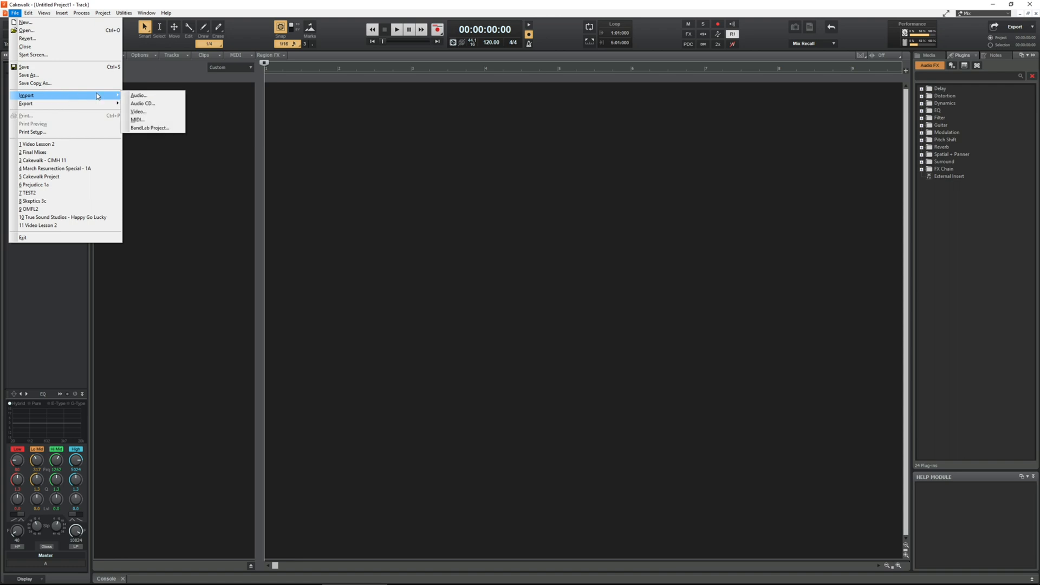
pyautogui.click(137, 97)
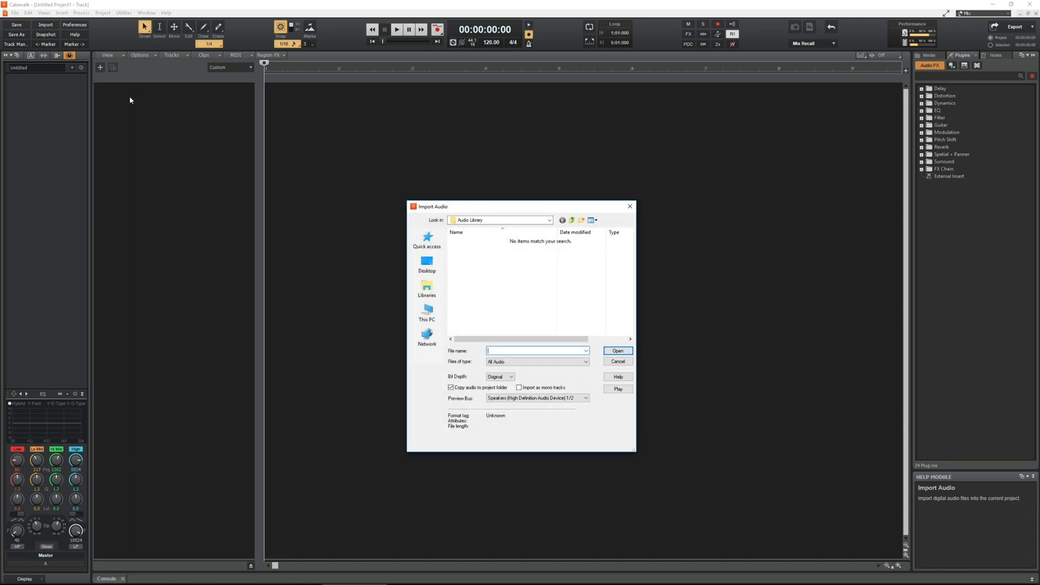
pyautogui.click(548, 222)
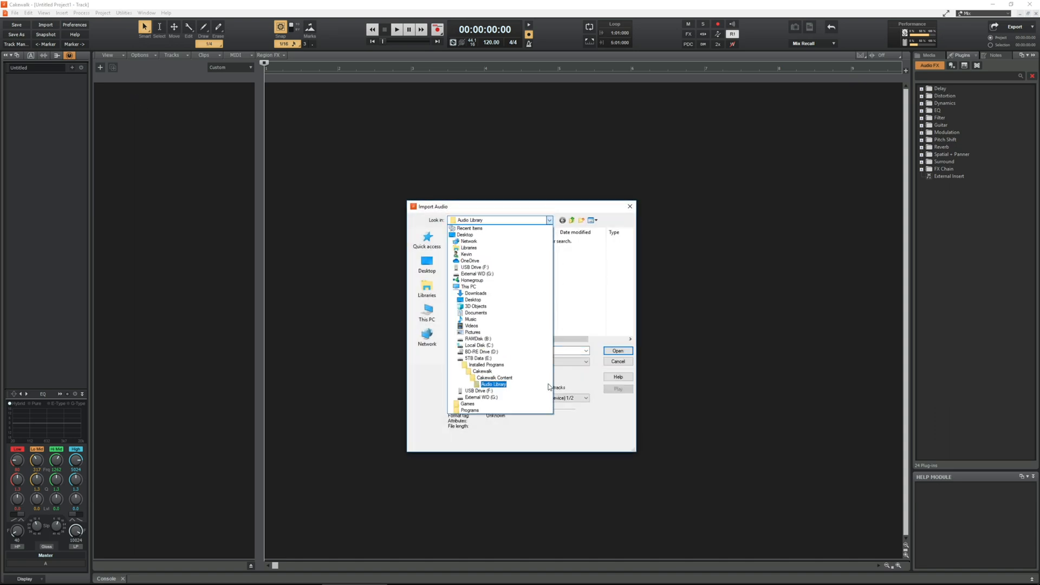
pyautogui.click(504, 398)
pyautogui.click(471, 262)
pyautogui.click(470, 262)
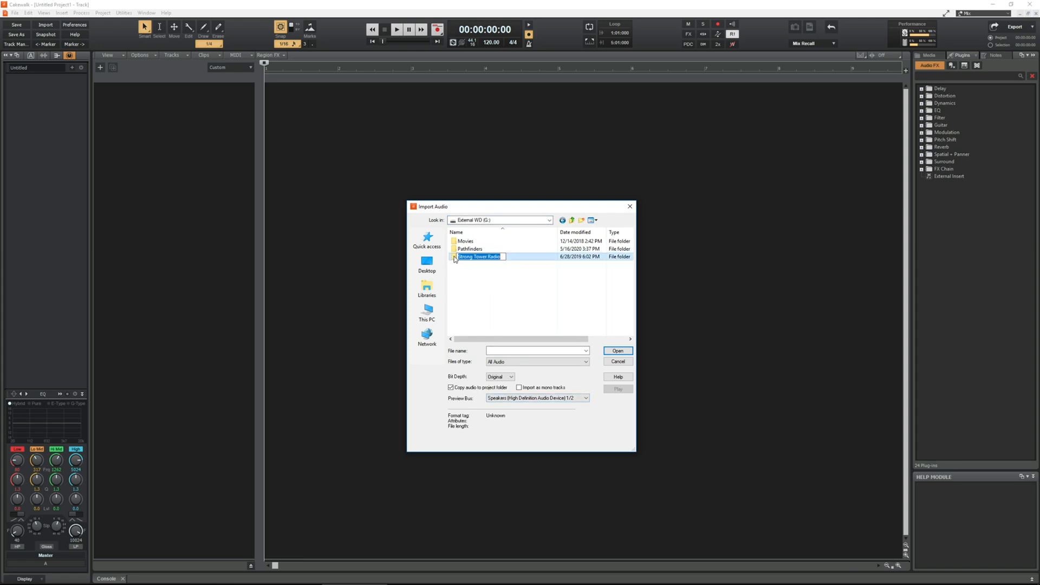
pyautogui.click(454, 257)
pyautogui.doubleClick(454, 257)
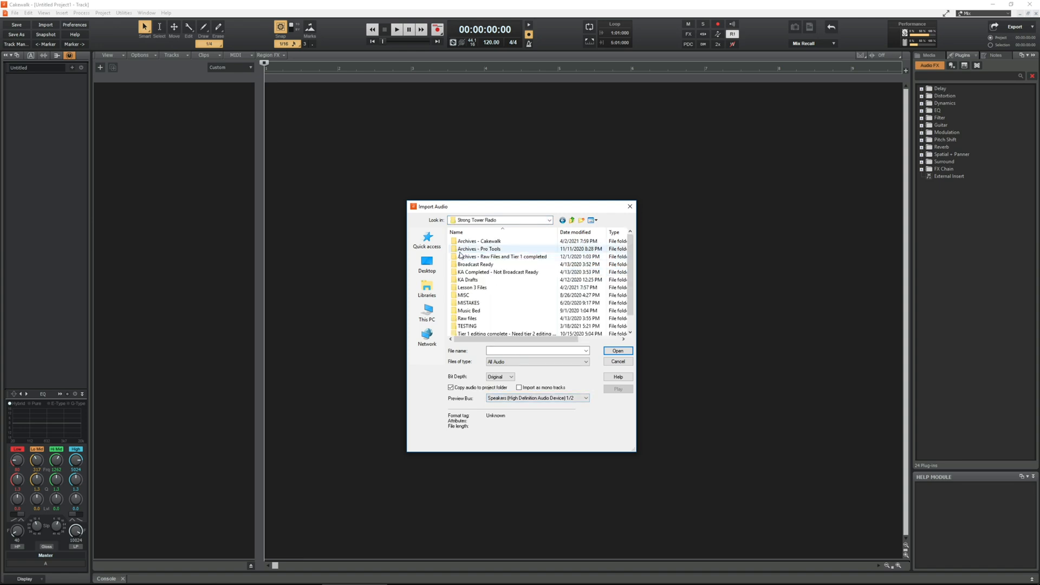
pyautogui.doubleClick(454, 288)
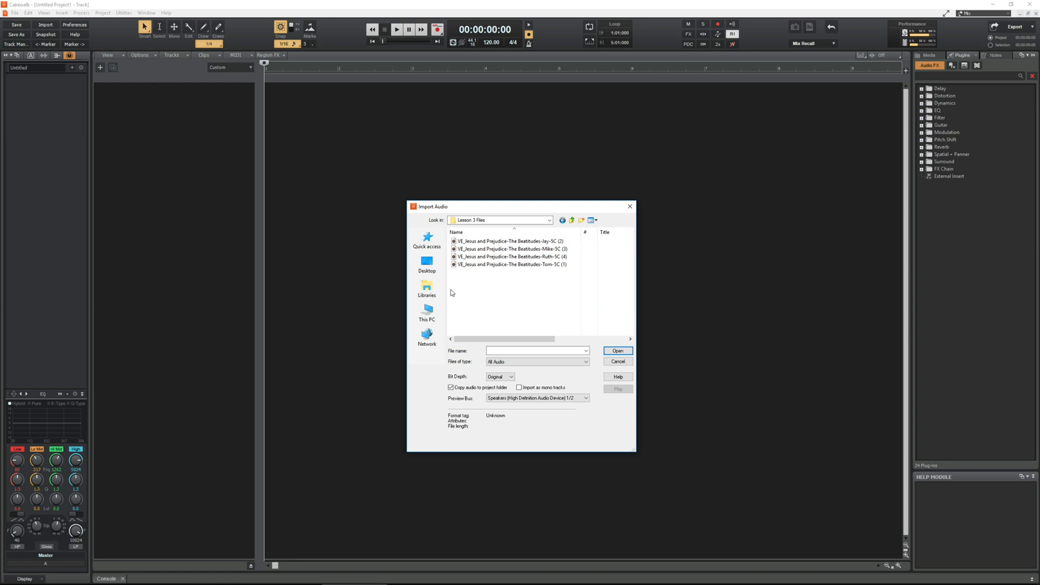
# Step: Check the format, sample rate and bit depth of each of the four Beatitudes audio files, and cancel the import
pyautogui.click(490, 265)
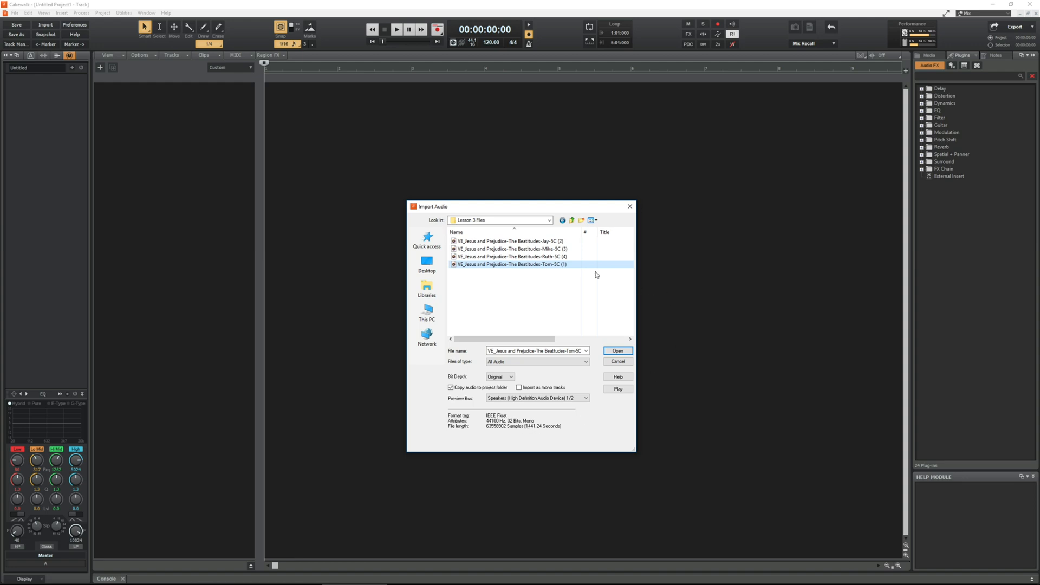
pyautogui.click(548, 257)
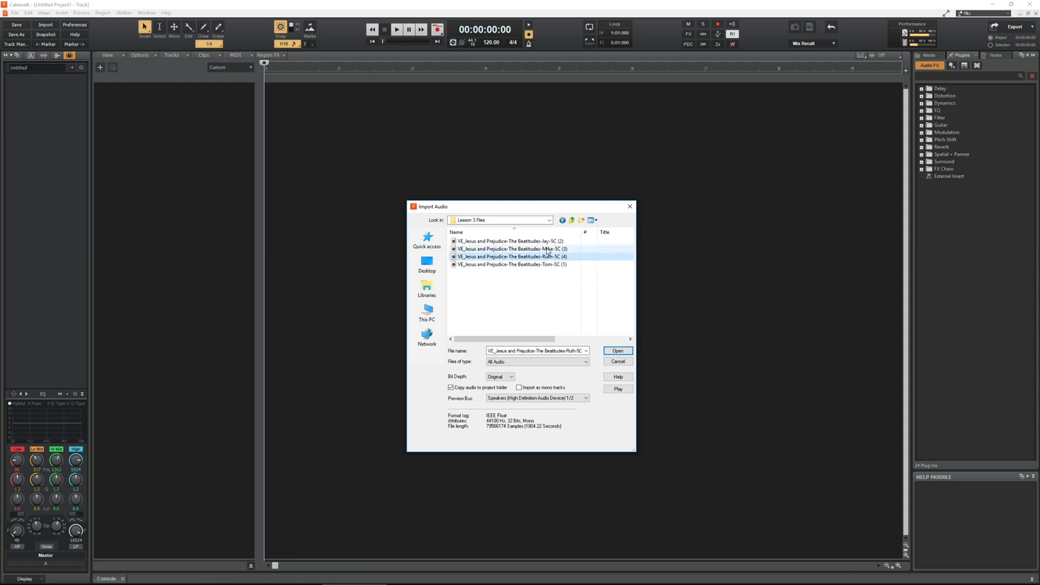
pyautogui.click(546, 249)
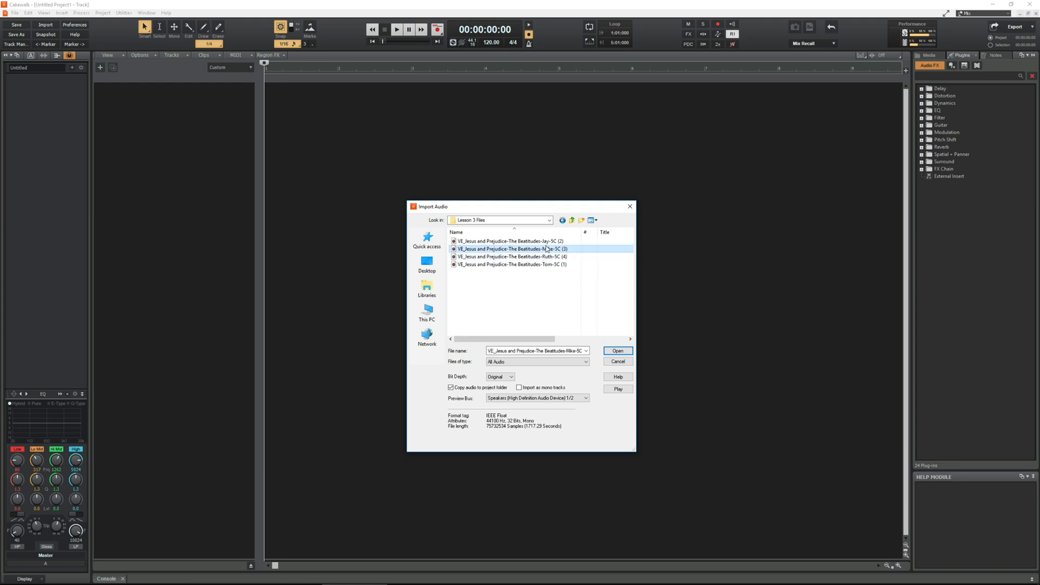
pyautogui.click(545, 241)
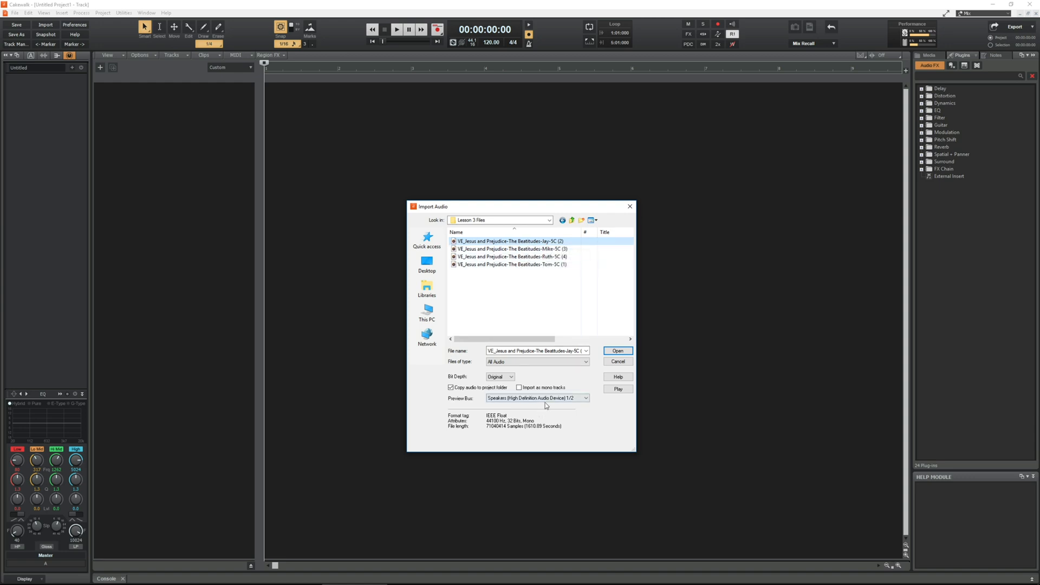
pyautogui.click(534, 265)
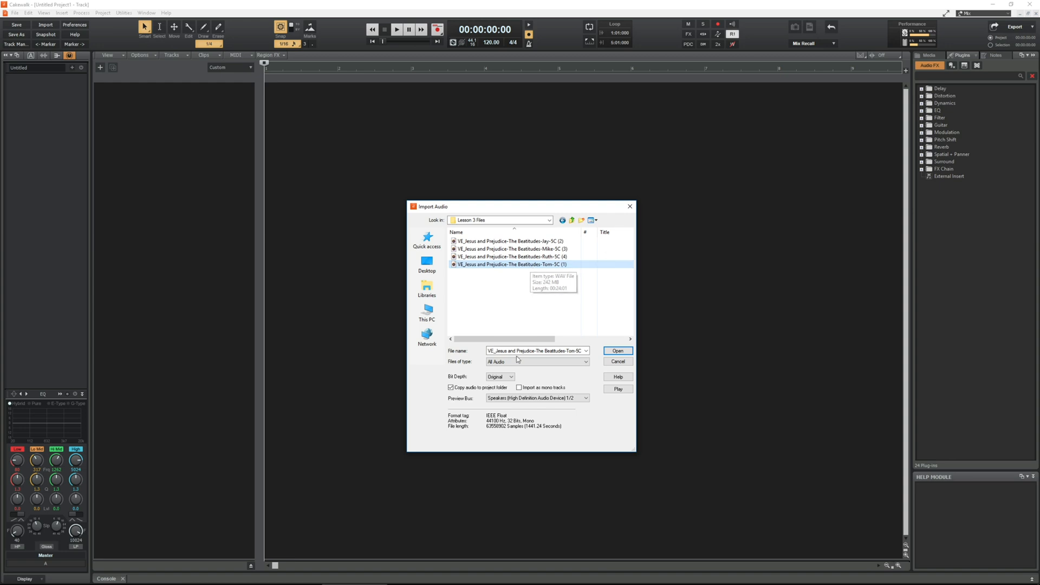
pyautogui.click(617, 363)
pyautogui.click(457, 313)
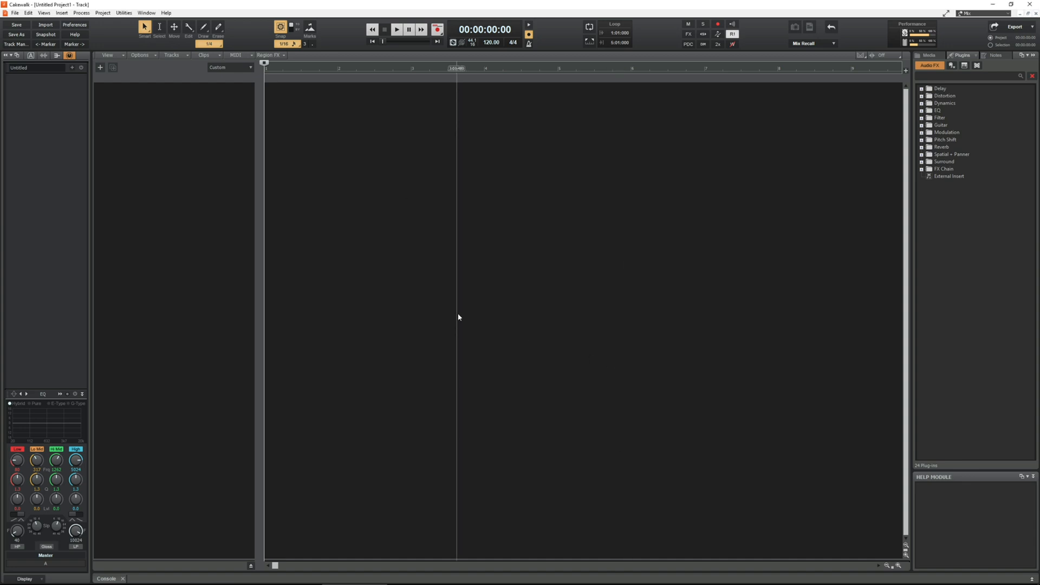
# Step: Start a new project file and set its bit depth to 32
pyautogui.click(14, 13)
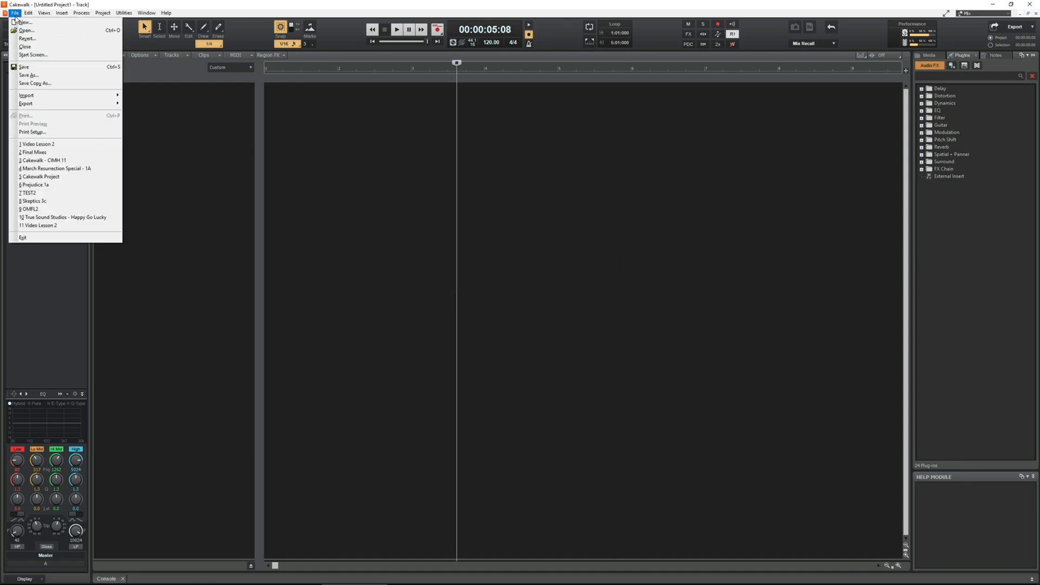
pyautogui.click(24, 22)
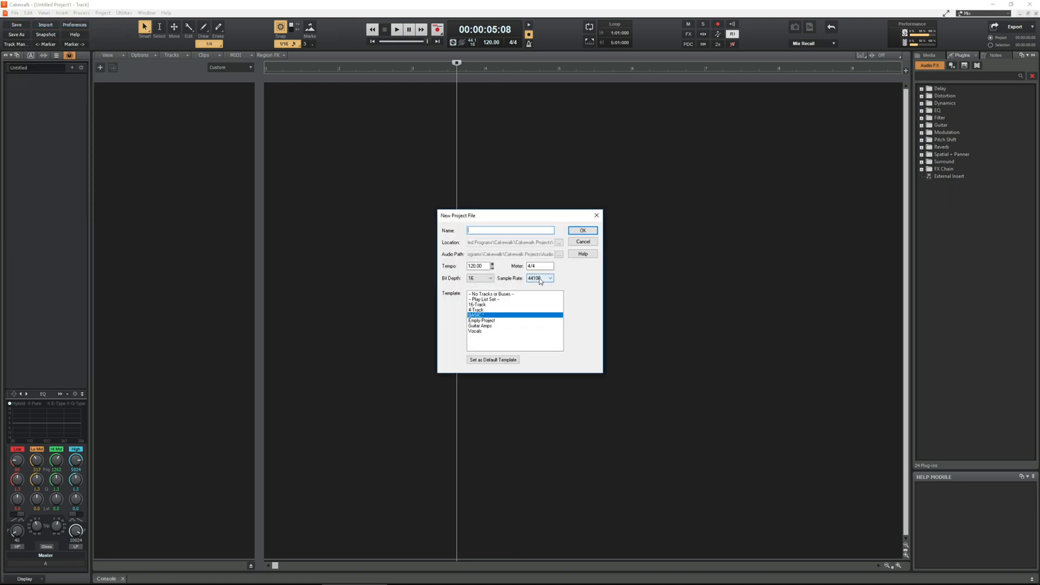
pyautogui.click(484, 279)
pyautogui.click(481, 296)
# Step: Set the project location to the Lesson 3 Files folder inside Strong Tower Radio on the G: drive
pyautogui.click(560, 244)
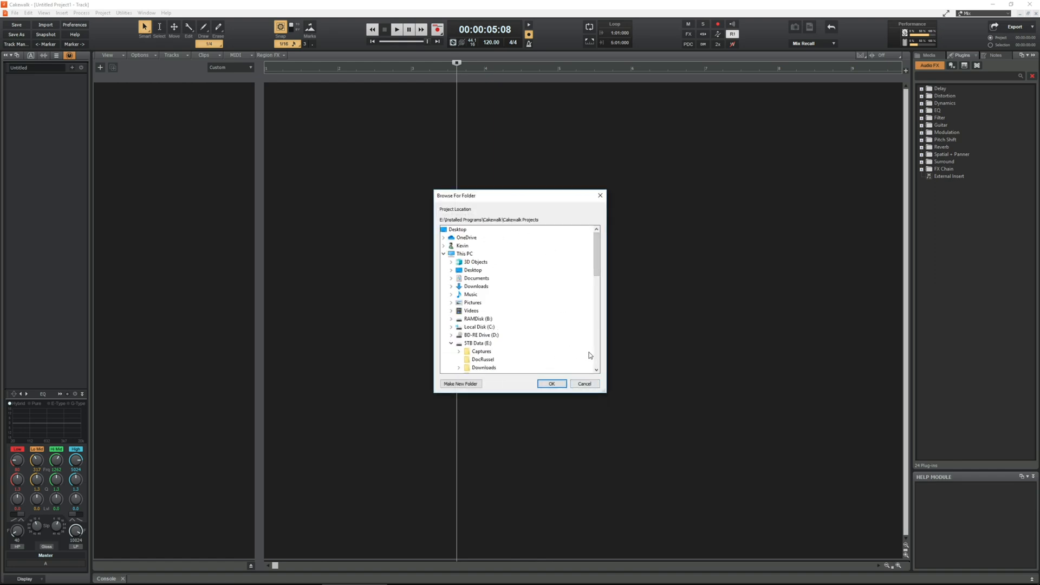
pyautogui.scroll(-12, 574, 352)
pyautogui.doubleClick(490, 335)
pyautogui.doubleClick(486, 359)
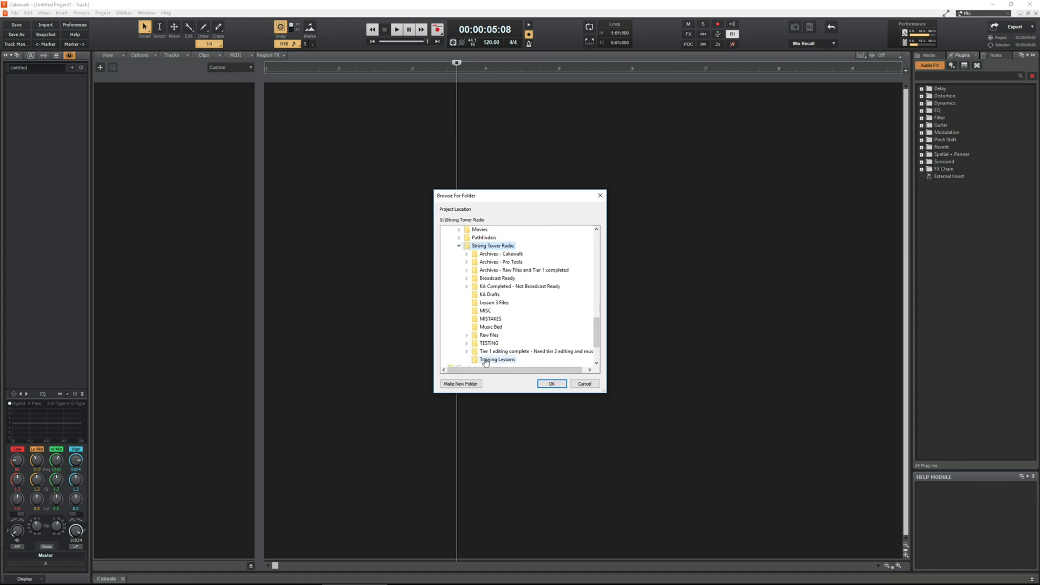
pyautogui.click(493, 305)
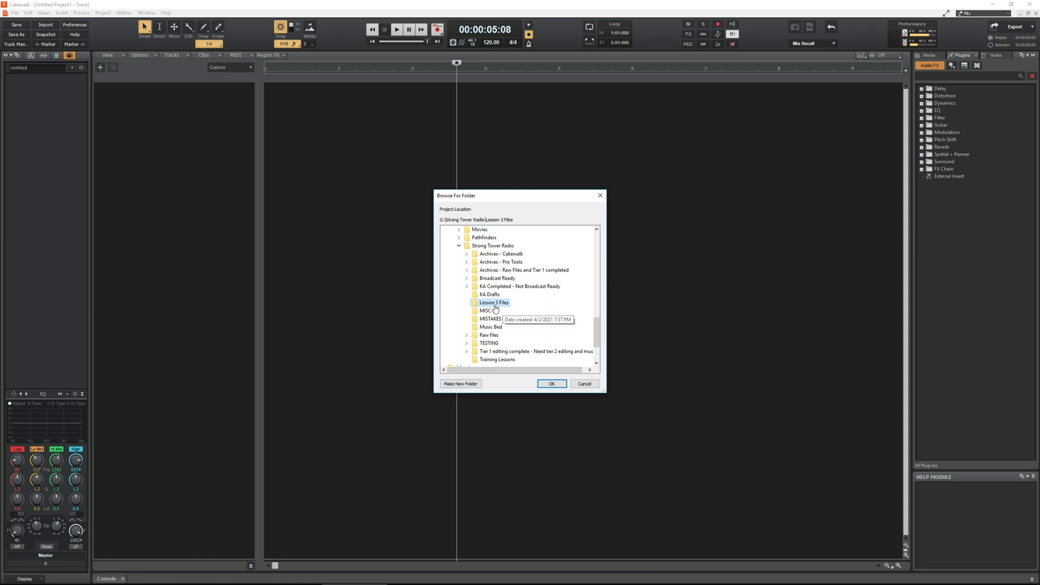
pyautogui.click(549, 384)
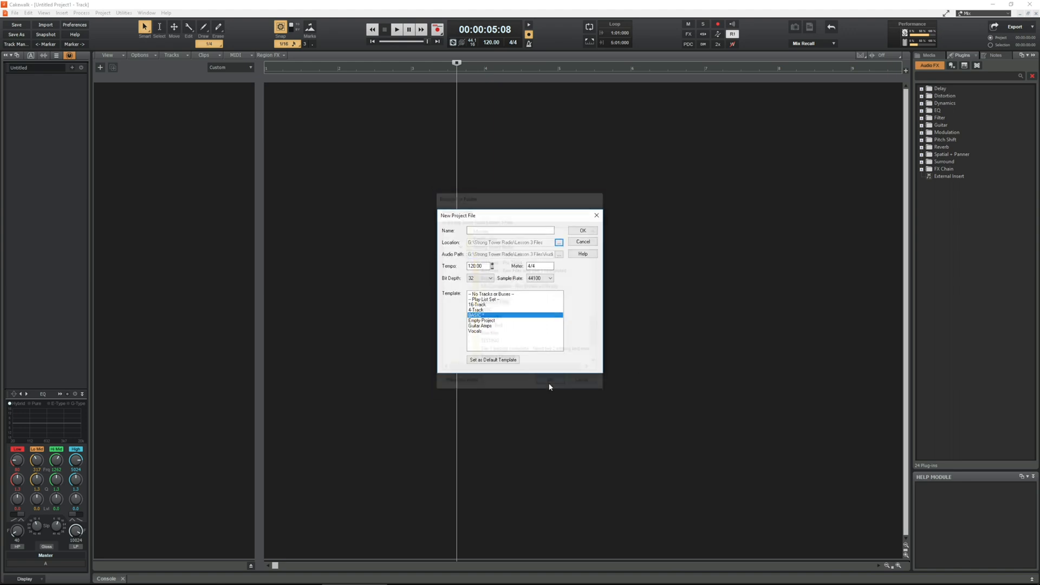
# Step: Choose the Empty Project template, name the project "Cakewalk Video Lesson 3" and create it
pyautogui.click(486, 321)
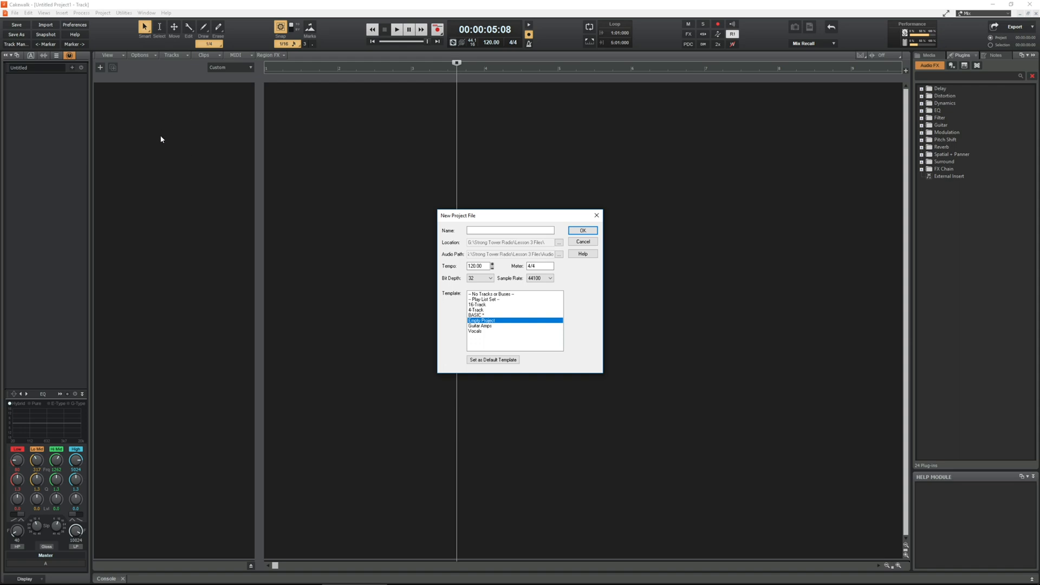
pyautogui.click(518, 229)
pyautogui.write('Cakewalk Video Lesson 3')
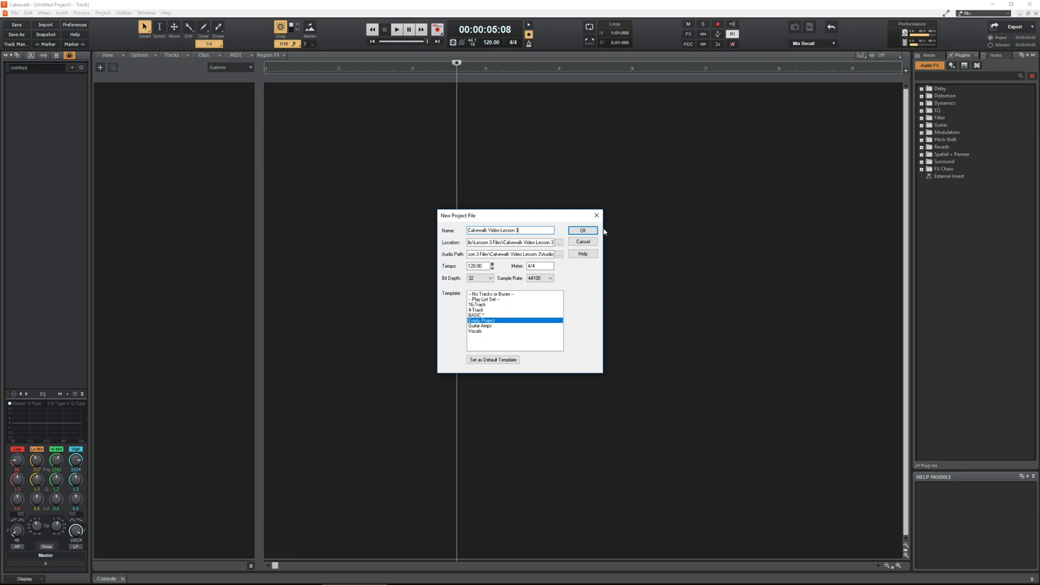
pyautogui.click(589, 231)
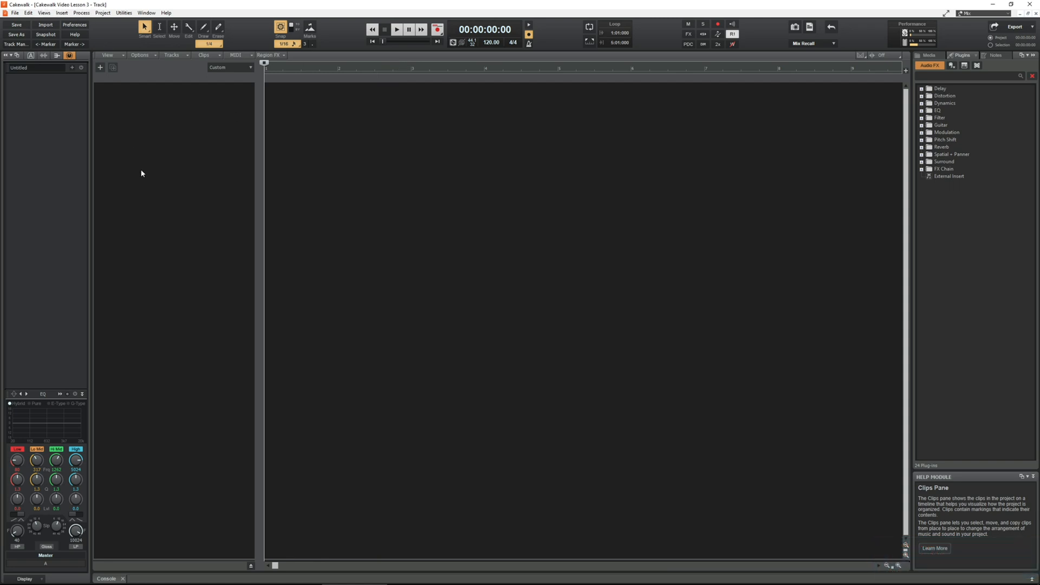
# Step: Start an audio import and open Strong Tower Radio > Lesson 3 Files on External WD (G:) as its source folder
pyautogui.click(429, 263)
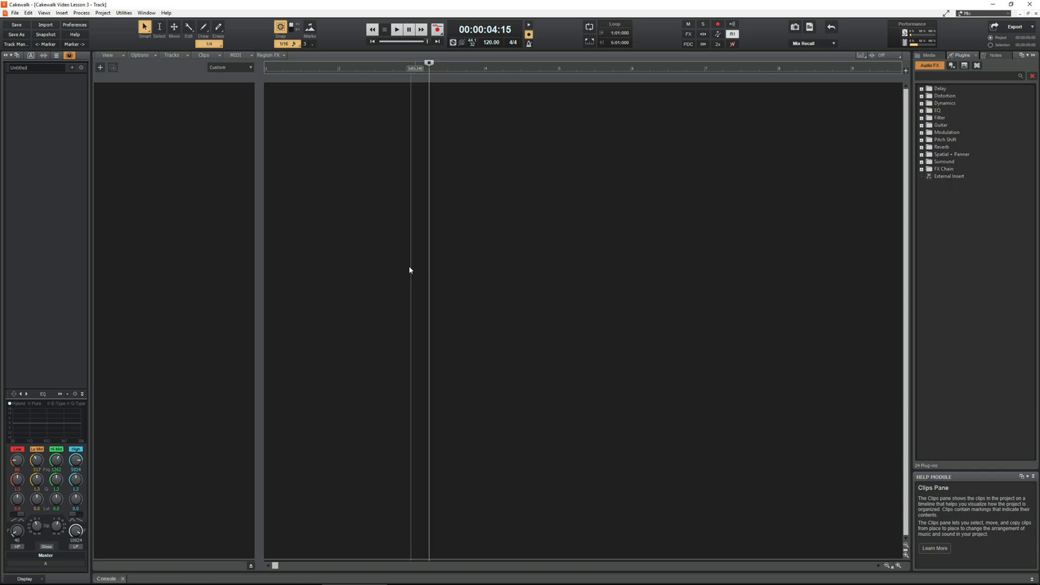
pyautogui.click(15, 13)
pyautogui.moveTo(56, 96)
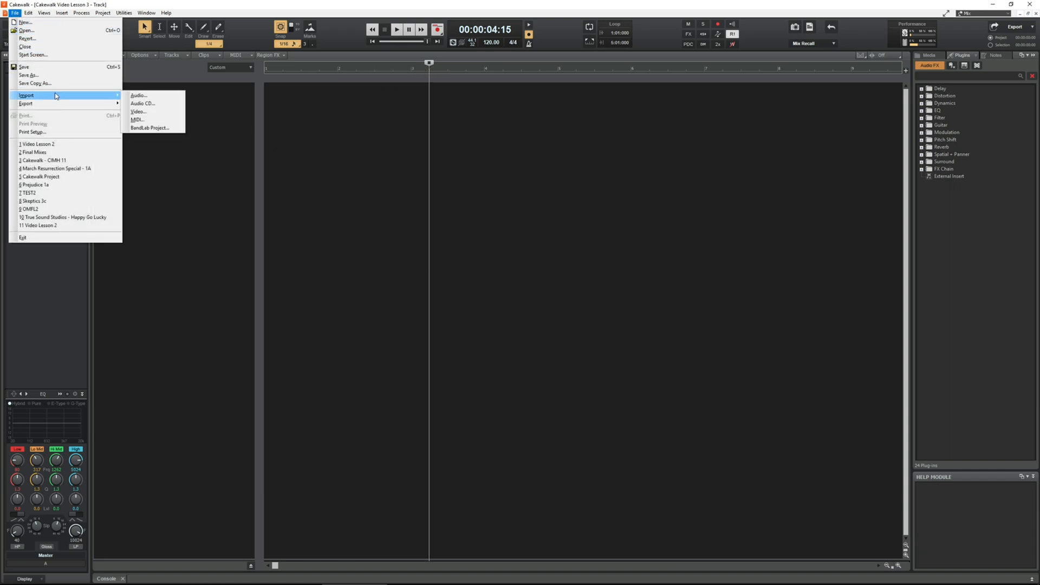
pyautogui.click(128, 96)
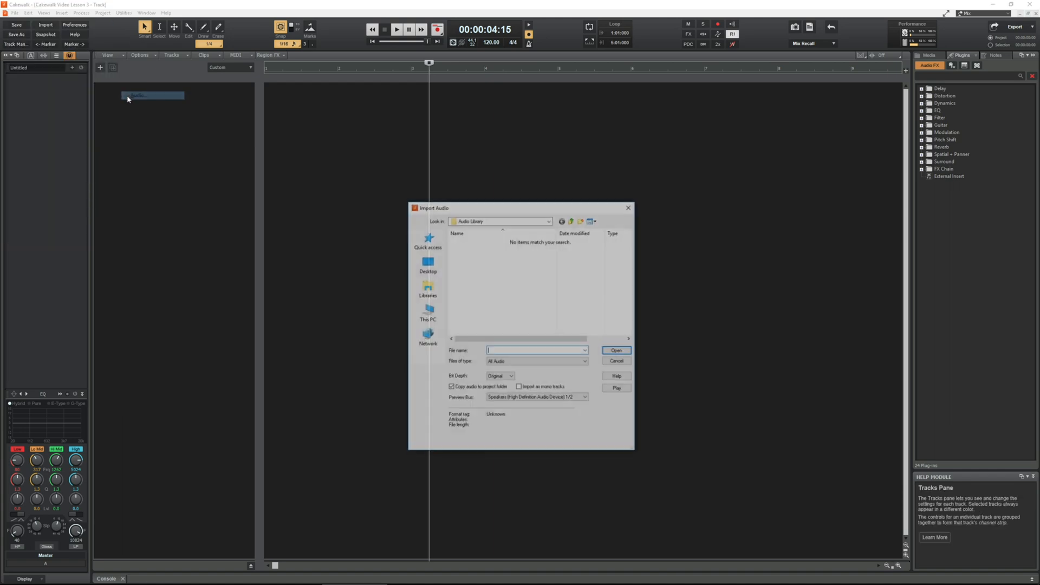
pyautogui.click(549, 222)
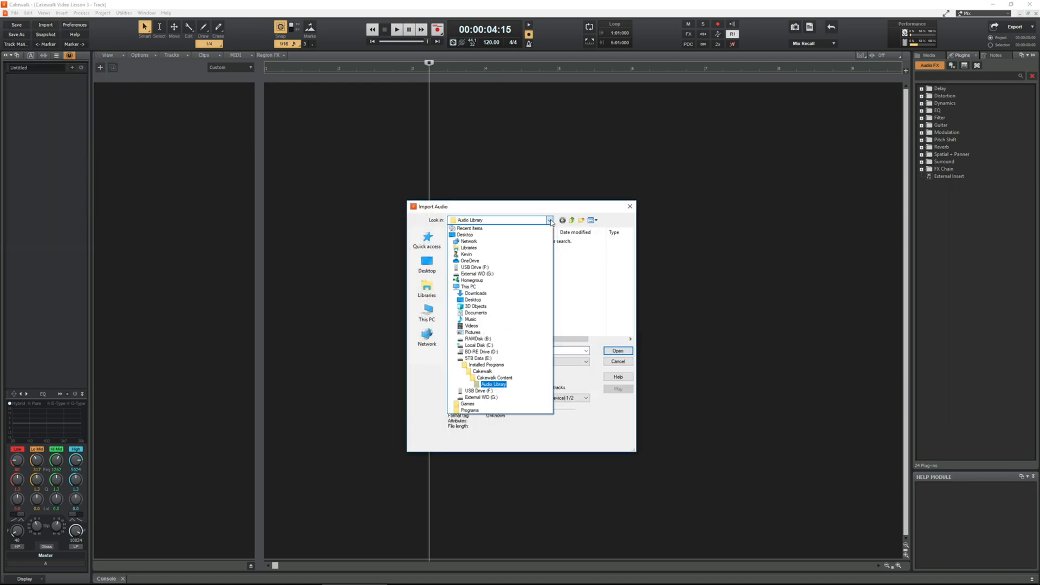
pyautogui.click(505, 400)
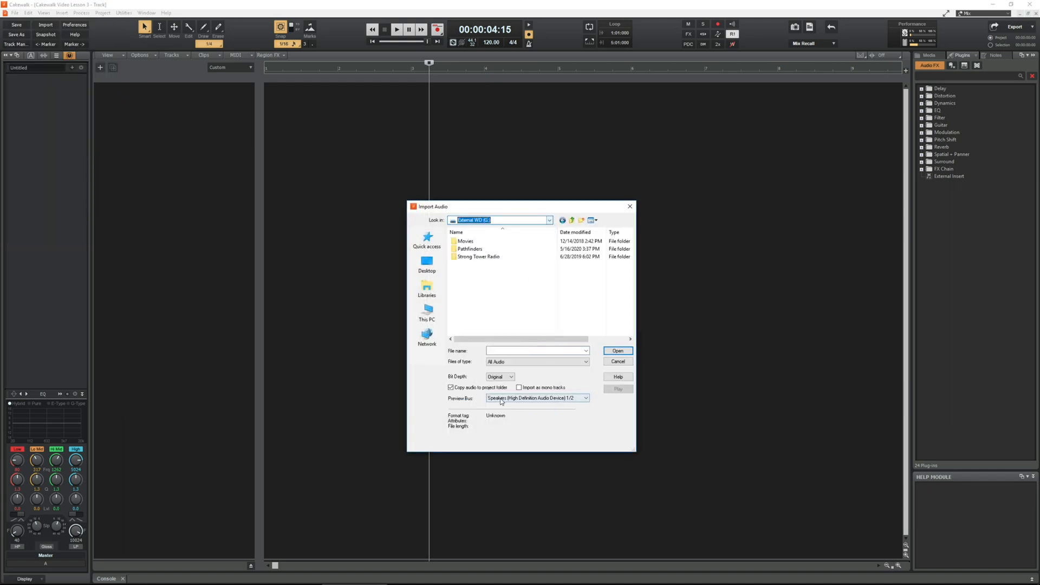
pyautogui.doubleClick(453, 258)
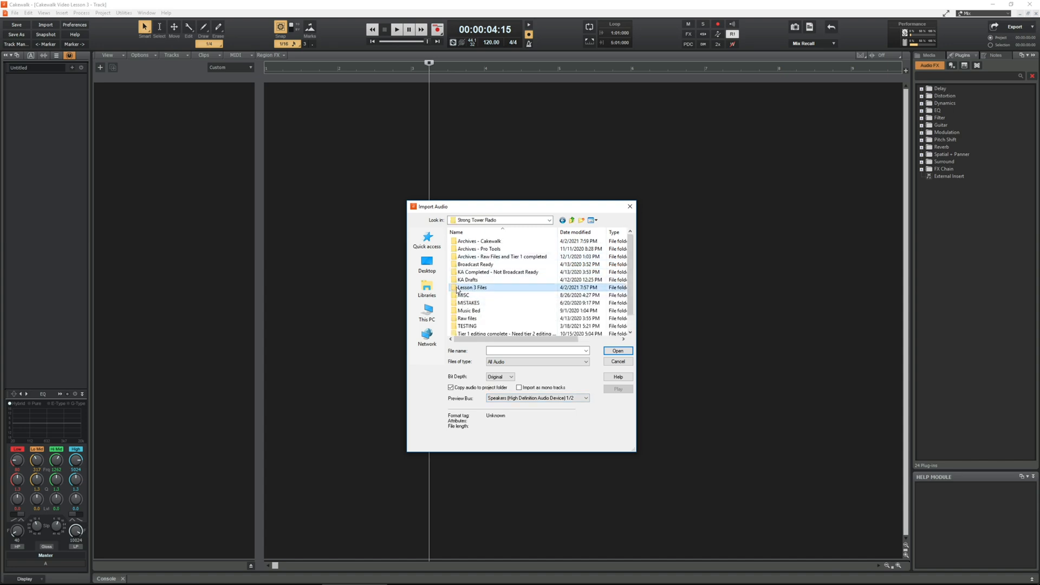
pyautogui.doubleClick(459, 289)
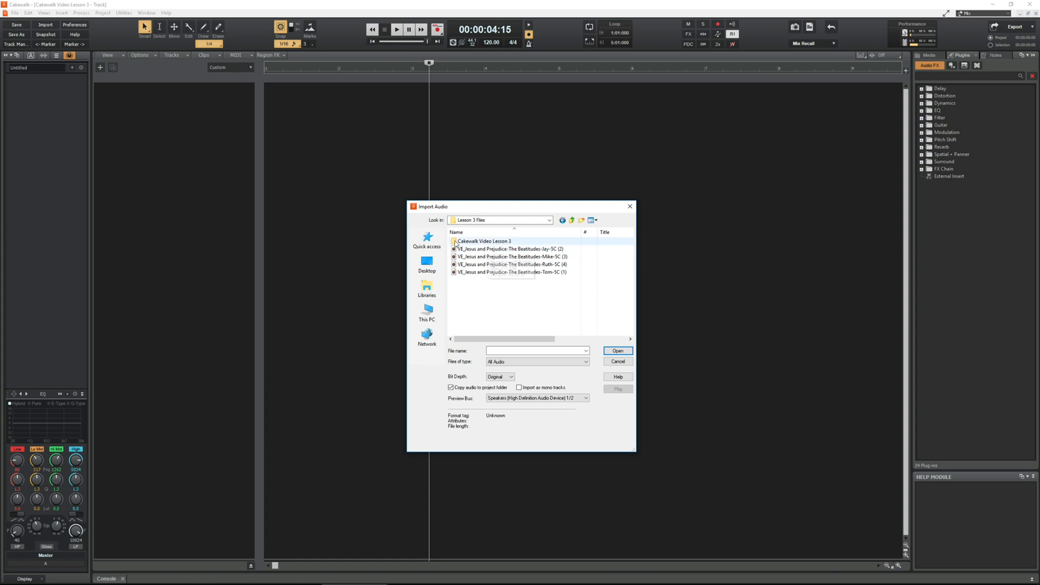
# Step: Import all four Beatitudes voice recordings from the Lesson 3 Files folder and save the project
pyautogui.click(501, 249)
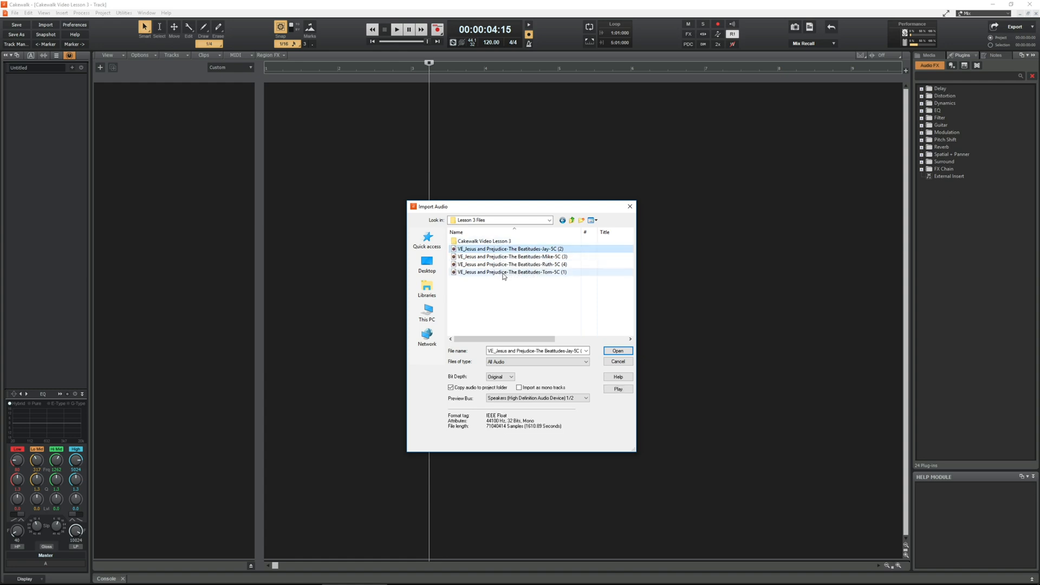
pyautogui.keyDown('shift'); pyautogui.click(508, 272); pyautogui.keyUp('shift')
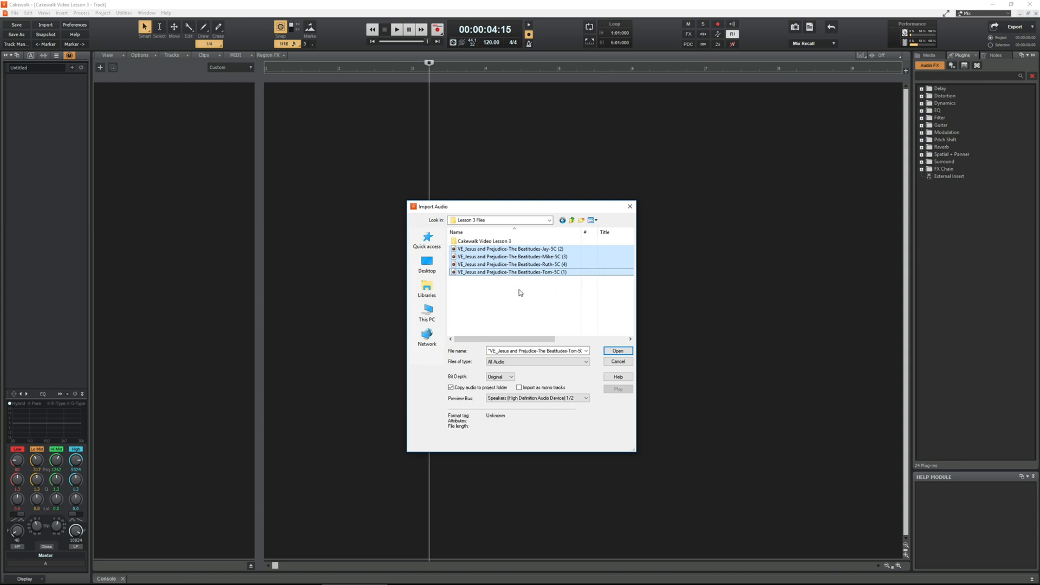
pyautogui.click(528, 252)
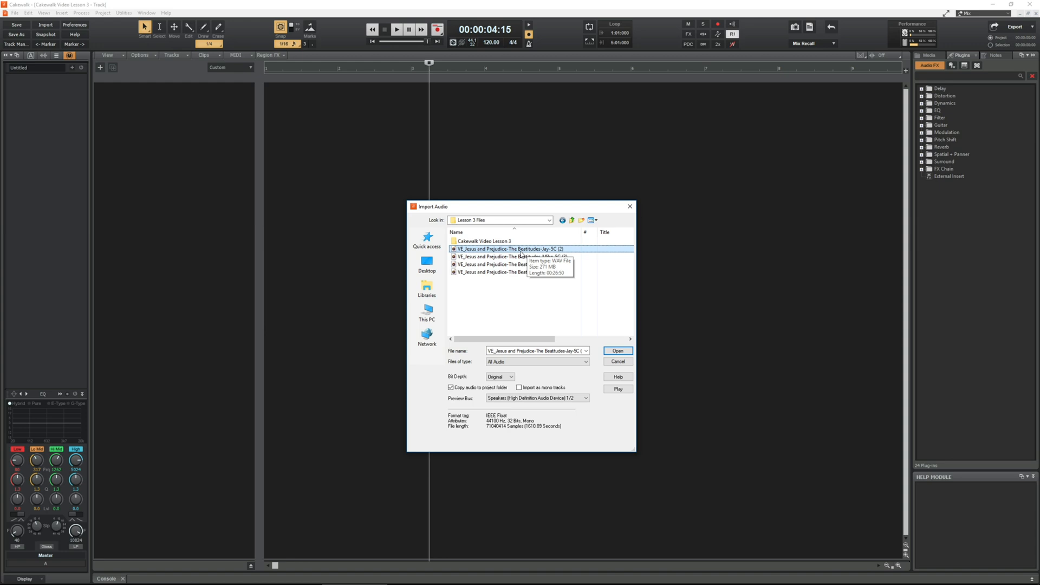
pyautogui.click(496, 274)
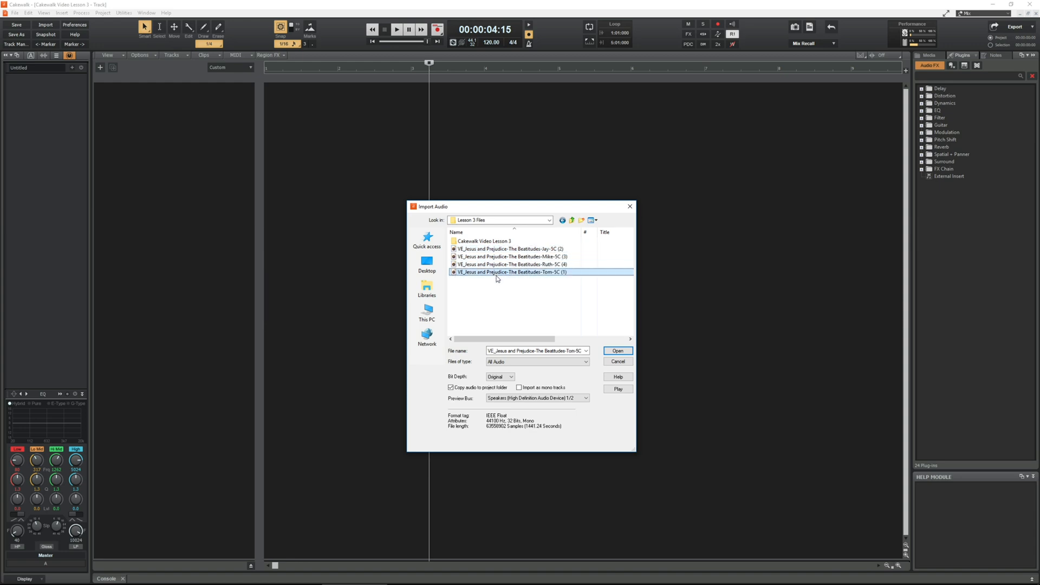
pyautogui.click(500, 250)
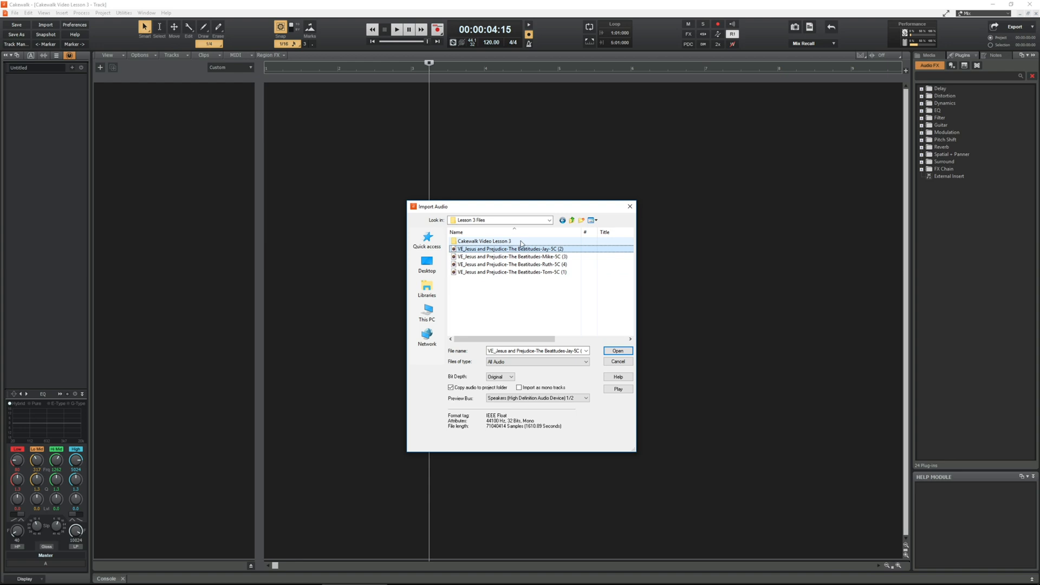
pyautogui.keyDown('shift'); pyautogui.click(498, 272); pyautogui.keyUp('shift')
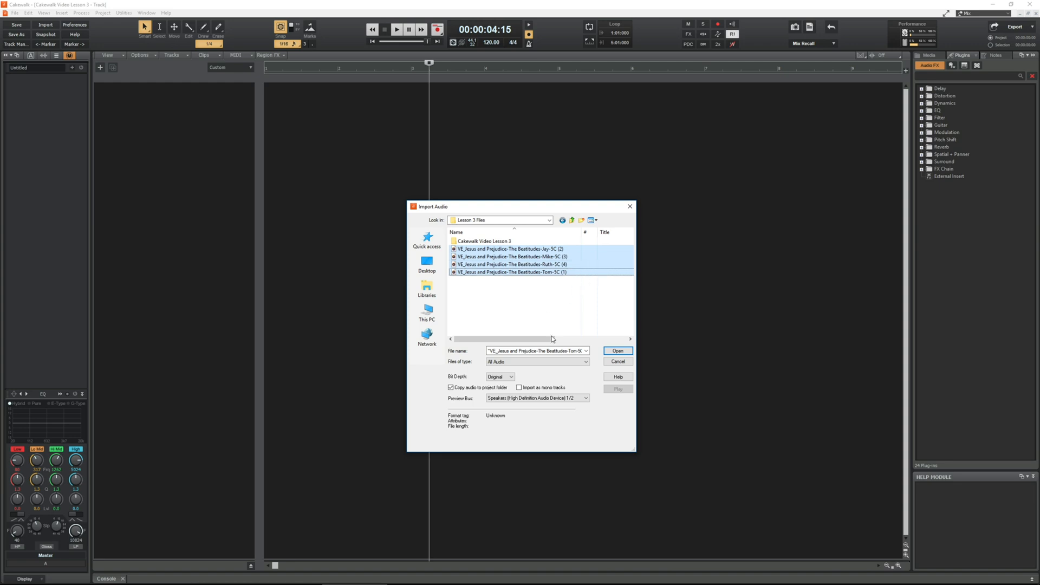
pyautogui.click(618, 352)
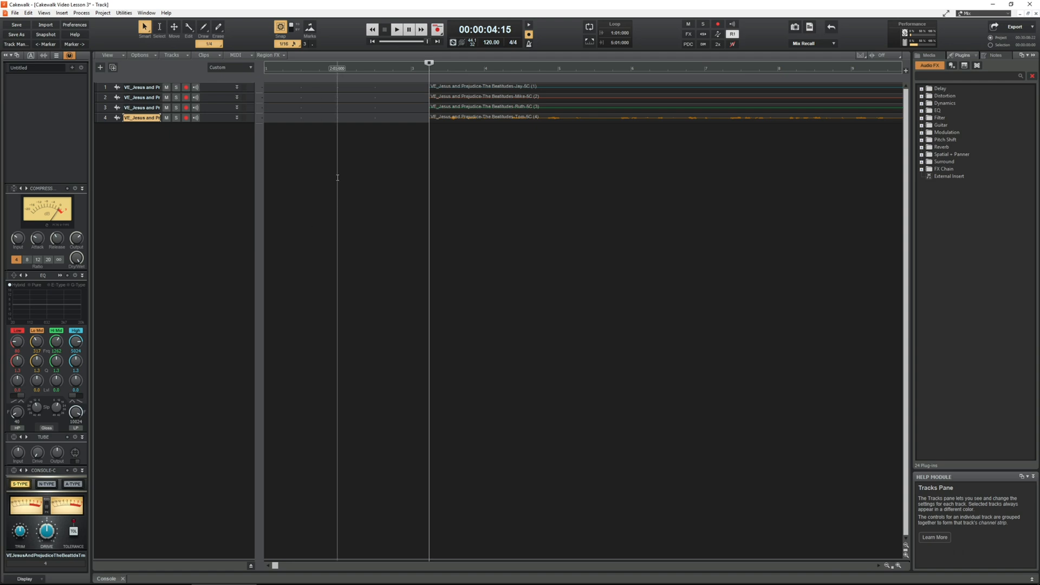
pyautogui.click(15, 13)
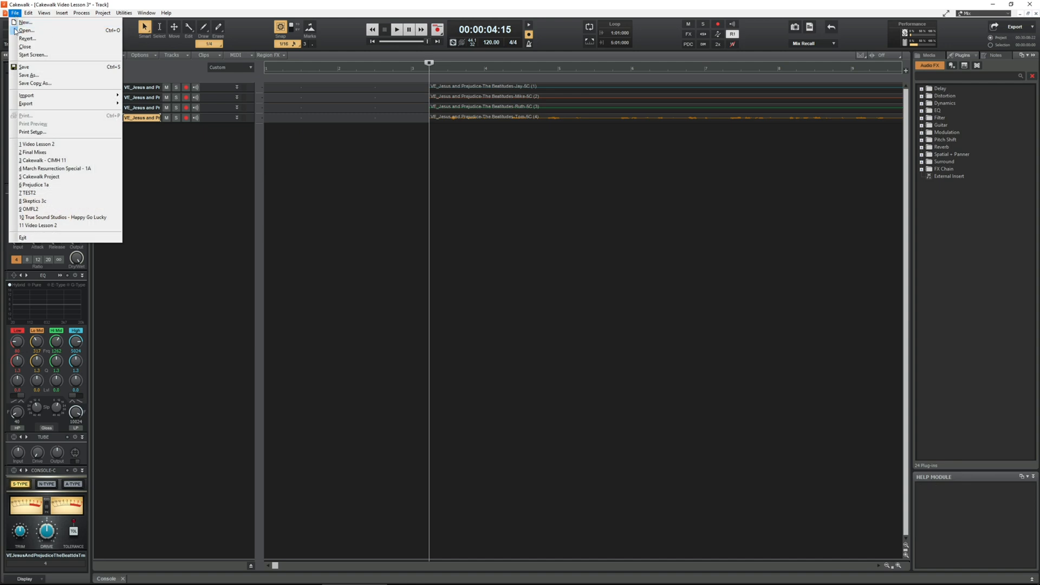
pyautogui.click(23, 67)
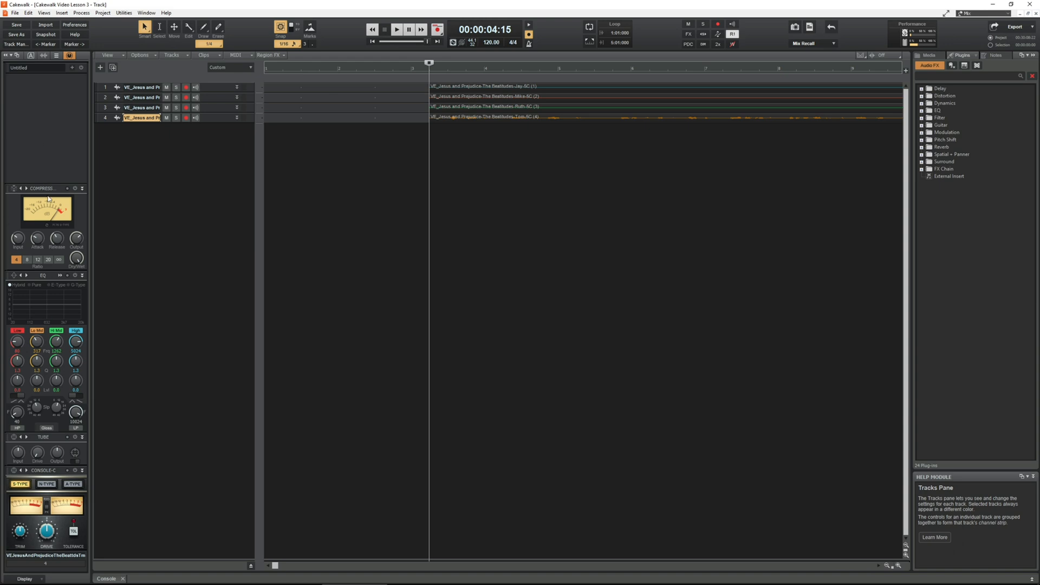
# Step: Collapse the Inspector to give the tracks and clips more room
pyautogui.click(6, 56)
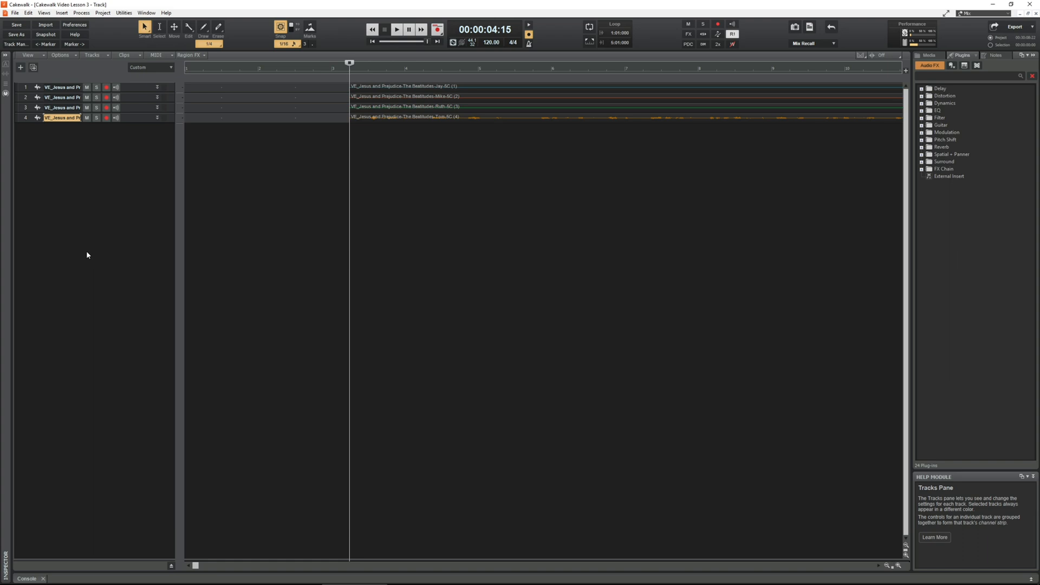
pyautogui.press('i')
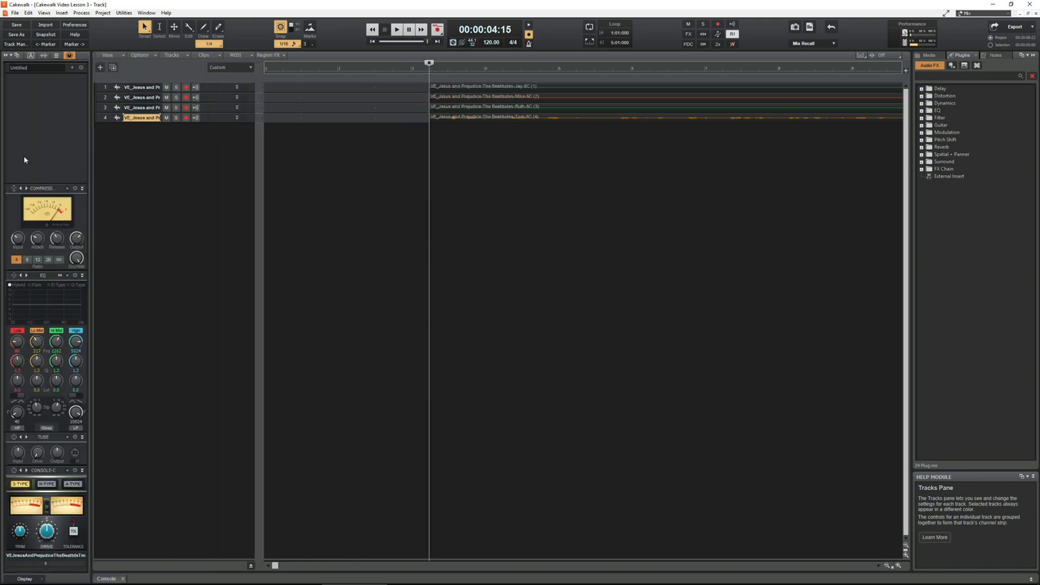
pyautogui.press('i')
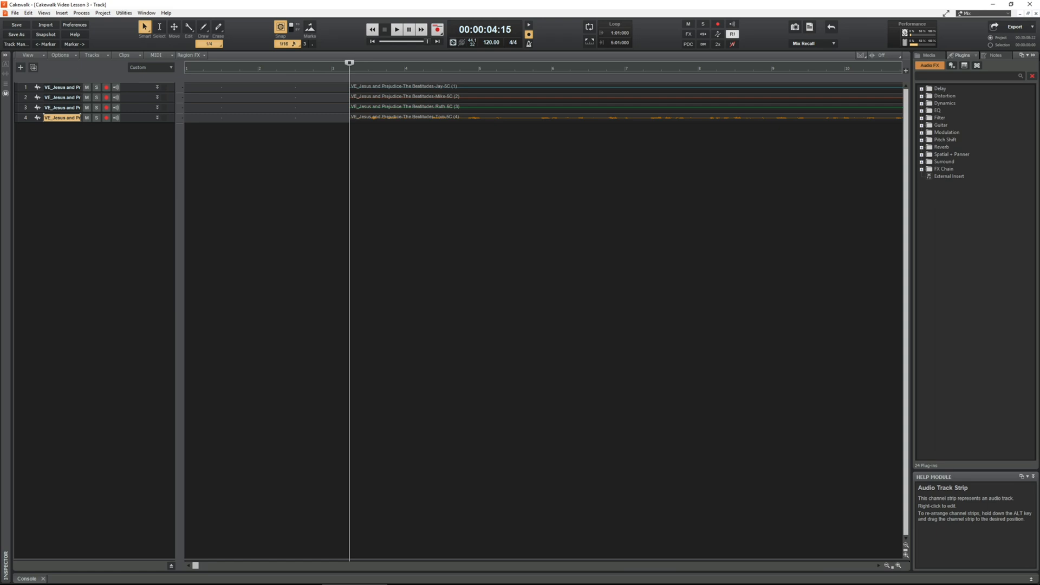
# Step: Collapse the Browser and Help Module beside the clips, trying the toggle a few times and leaving them hidden
pyautogui.click(1034, 55)
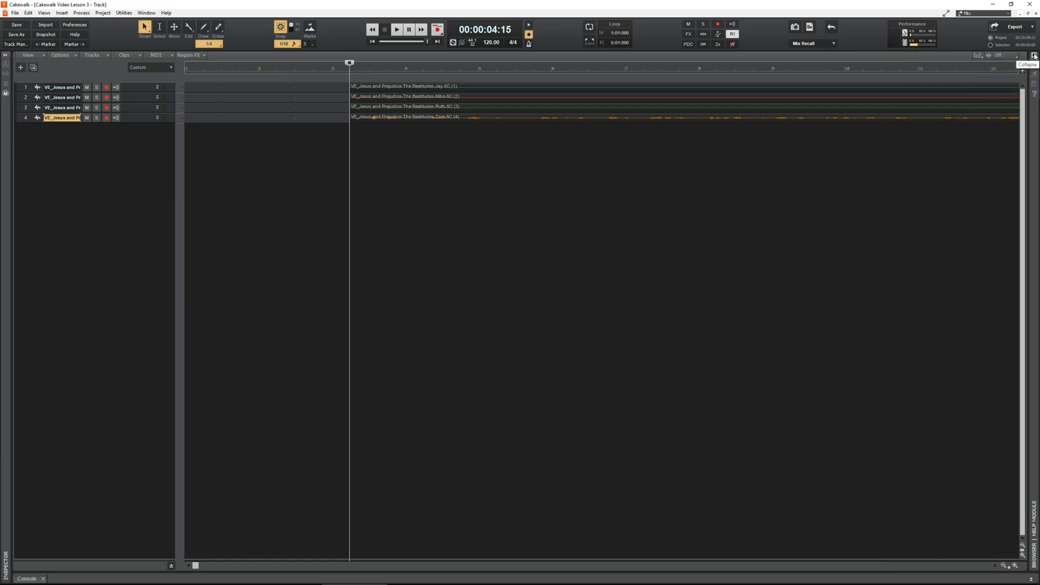
pyautogui.click(1035, 54)
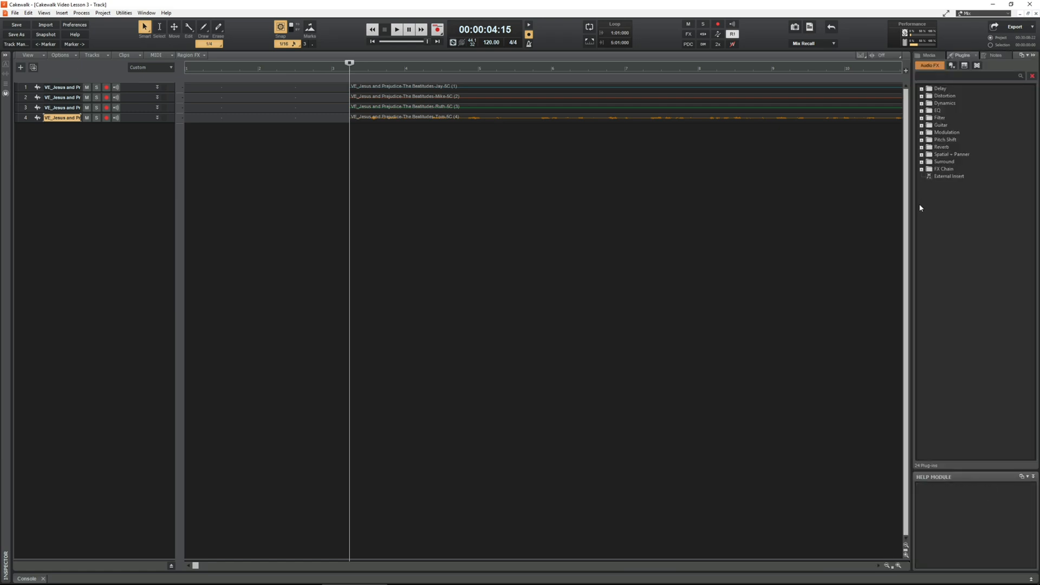
pyautogui.press('b')
pyautogui.press('b')
pyautogui.press('b')
pyautogui.press('b')
pyautogui.press('b')
pyautogui.press('b')
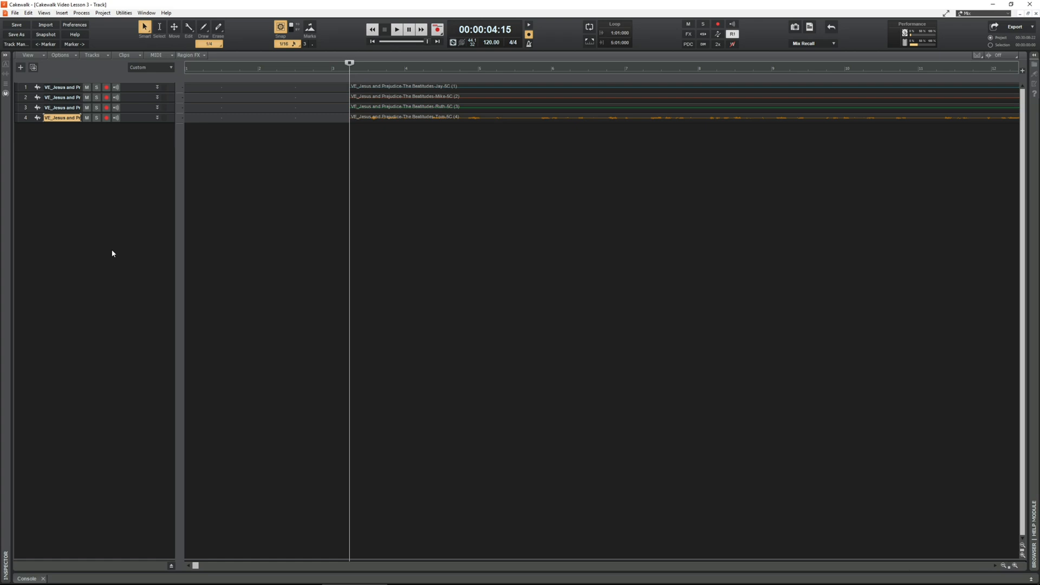
# Step: Fit all four tracks to the window height and return the playhead to the project start
pyautogui.press('f')
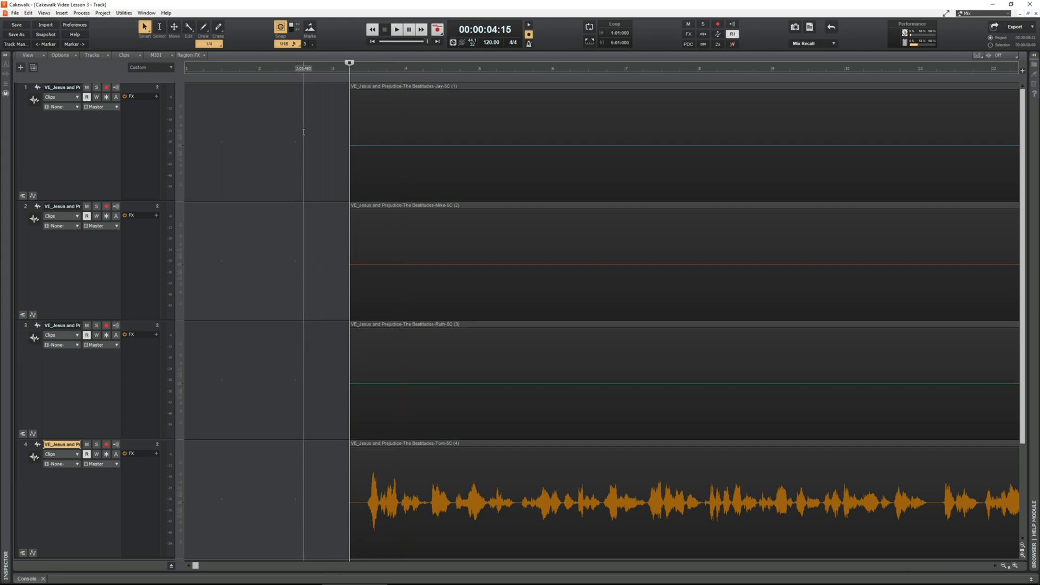
pyautogui.moveTo(289, 584)
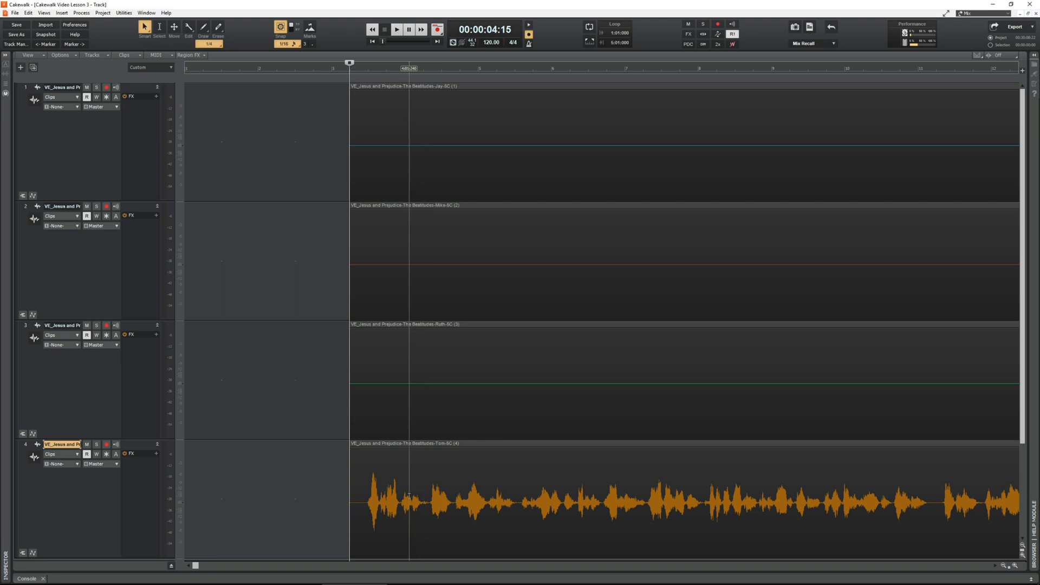
pyautogui.click(373, 42)
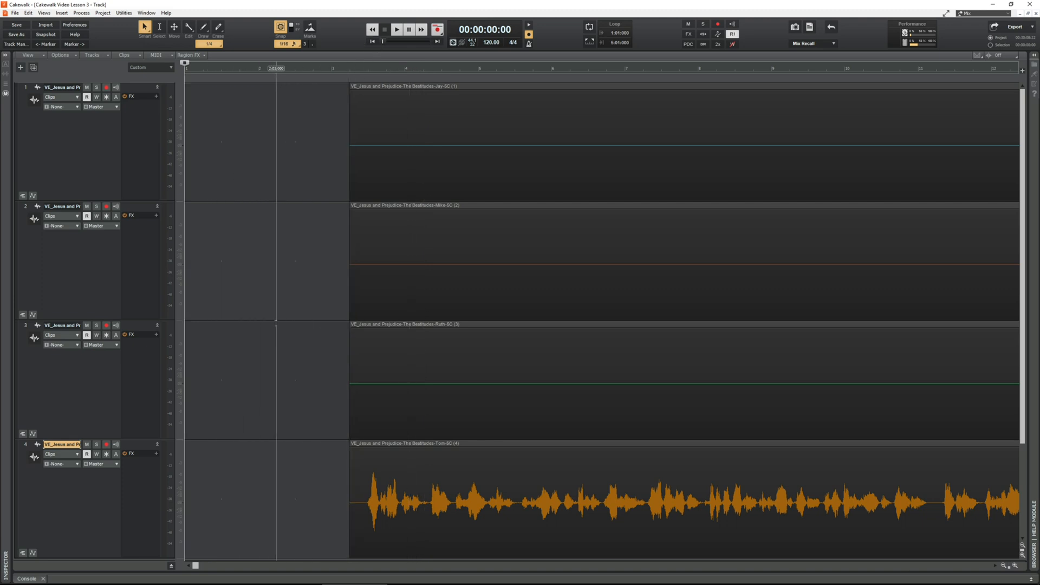
# Step: With the Move tool, select the clips on all four tracks and shift them together to the project start
pyautogui.click(174, 30)
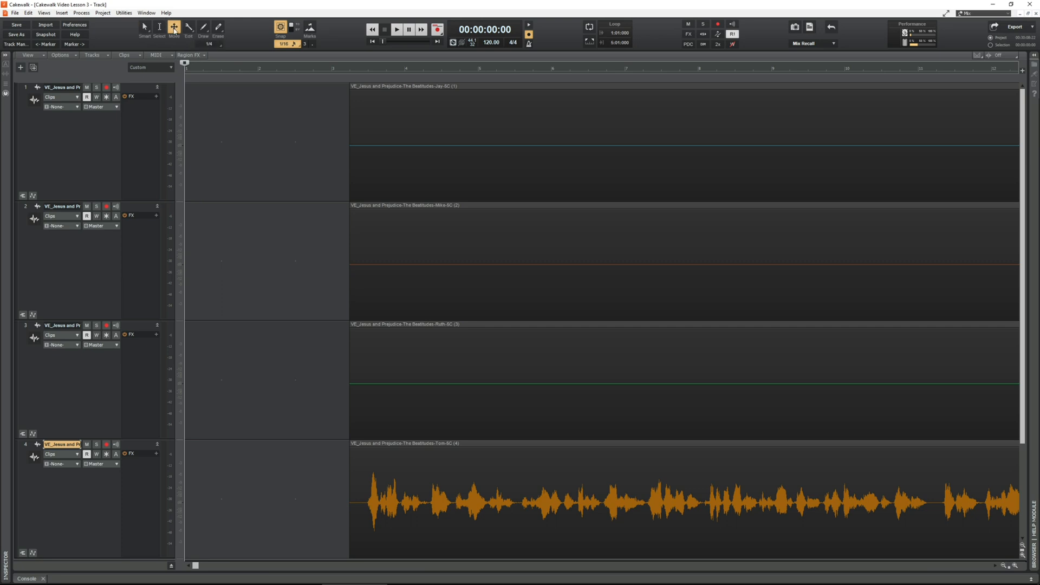
pyautogui.moveTo(290, 151); pyautogui.dragTo(393, 379)
pyautogui.keyDown('ctrl'); pyautogui.click(396, 475); pyautogui.keyUp('ctrl')
pyautogui.moveTo(363, 275); pyautogui.dragTo(232, 278)
# Step: With the Select tool, select the clip on track 3 and place the playhead at 00:00:05:08
pyautogui.click(159, 27)
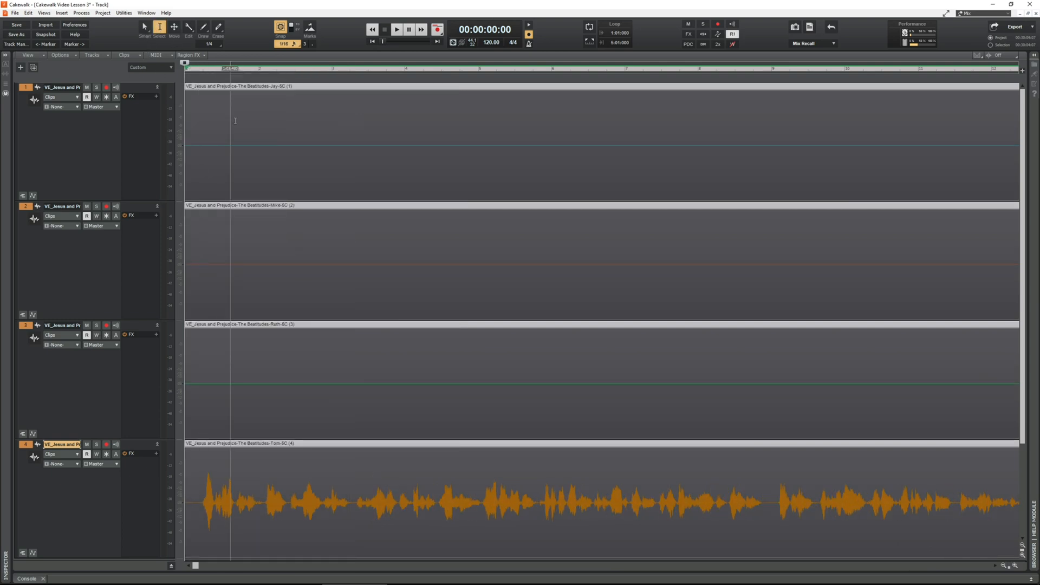
pyautogui.click(252, 273)
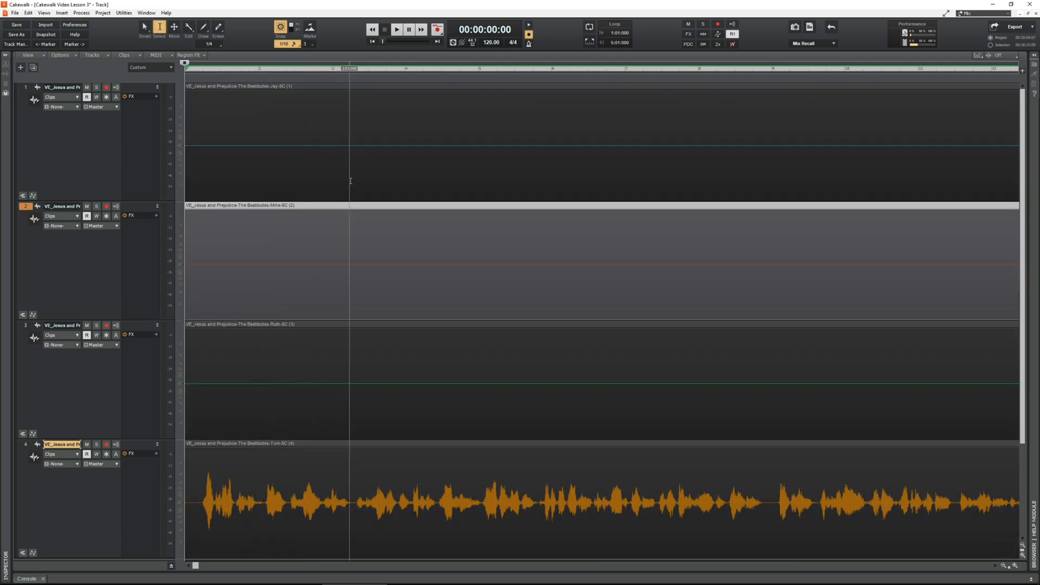
pyautogui.click(371, 382)
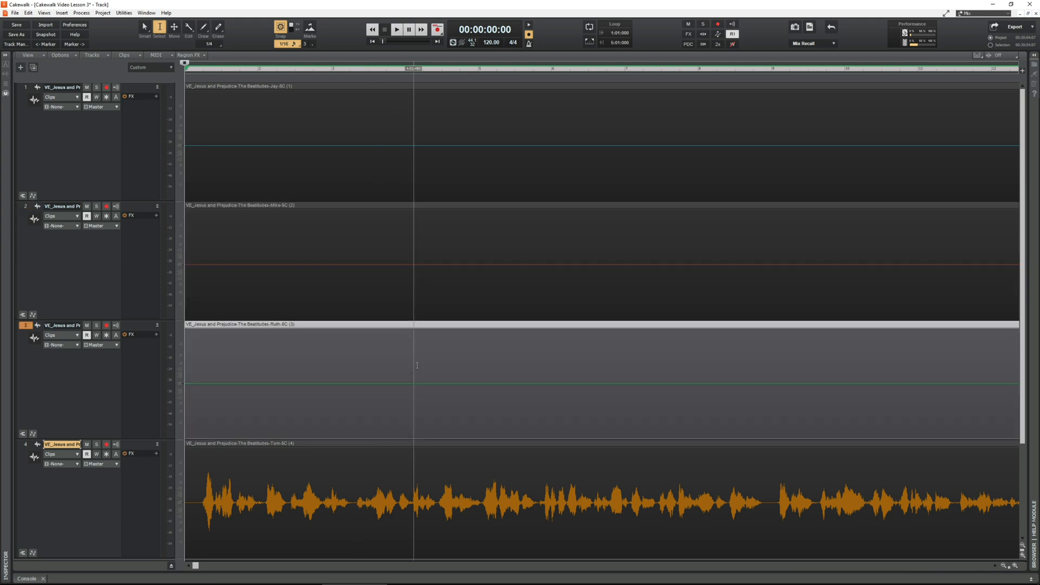
pyautogui.click(381, 71)
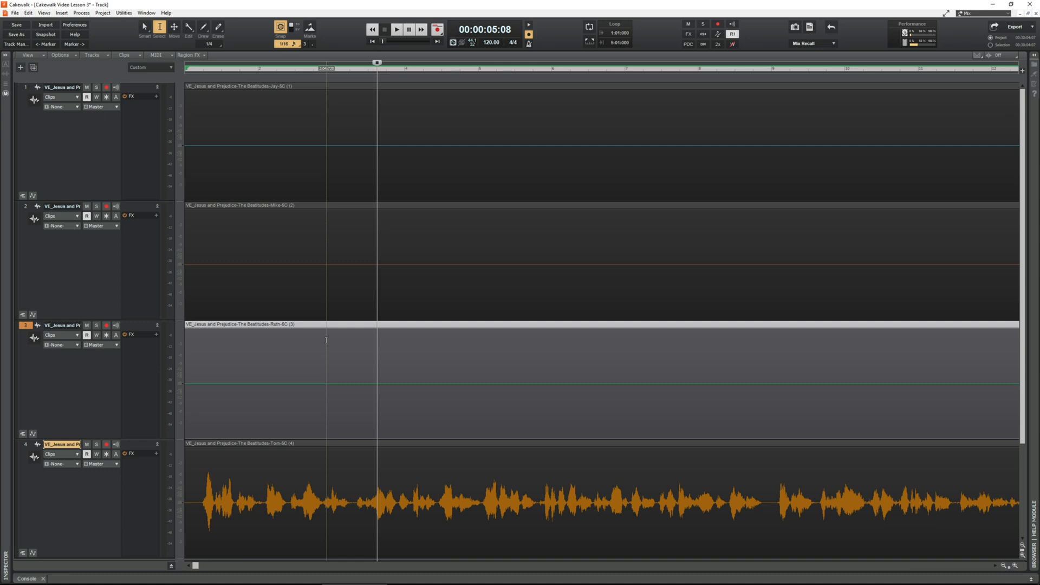
# Step: Show the Inspector, Browser and Console together and fit the tracks to the reduced height
pyautogui.press('i')
pyautogui.press('b')
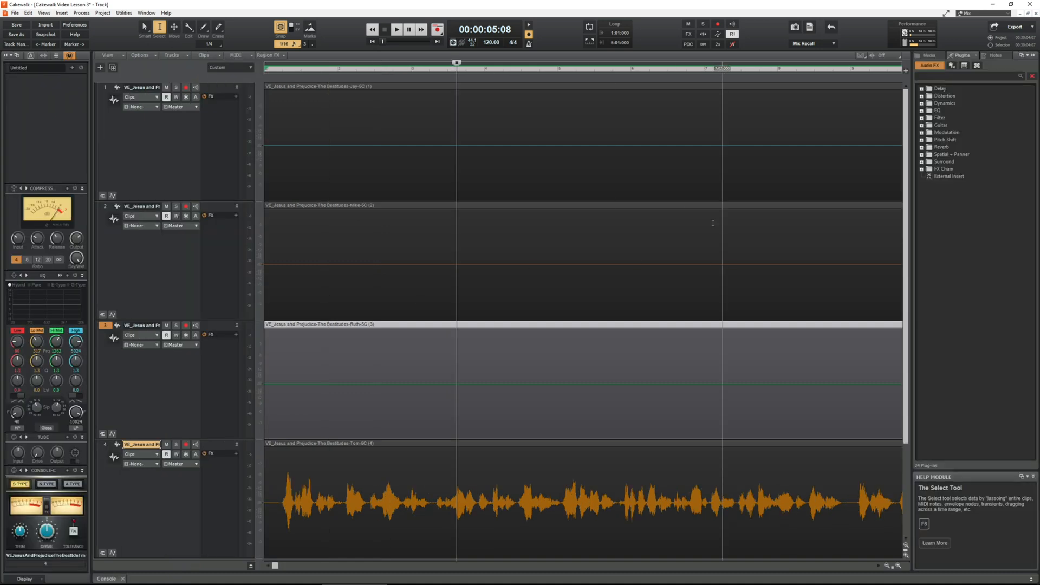
pyautogui.press('d')
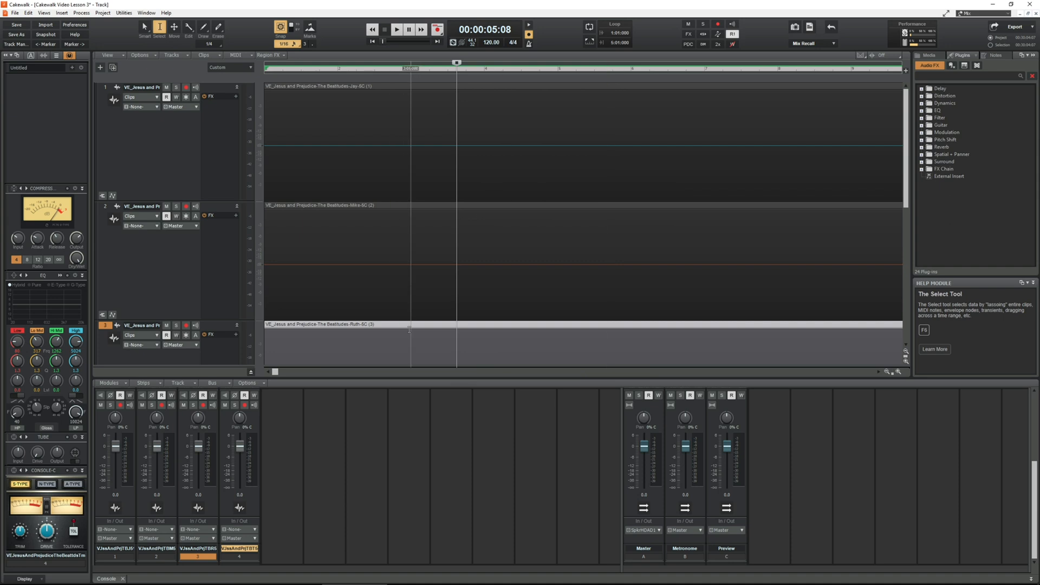
pyautogui.press('f')
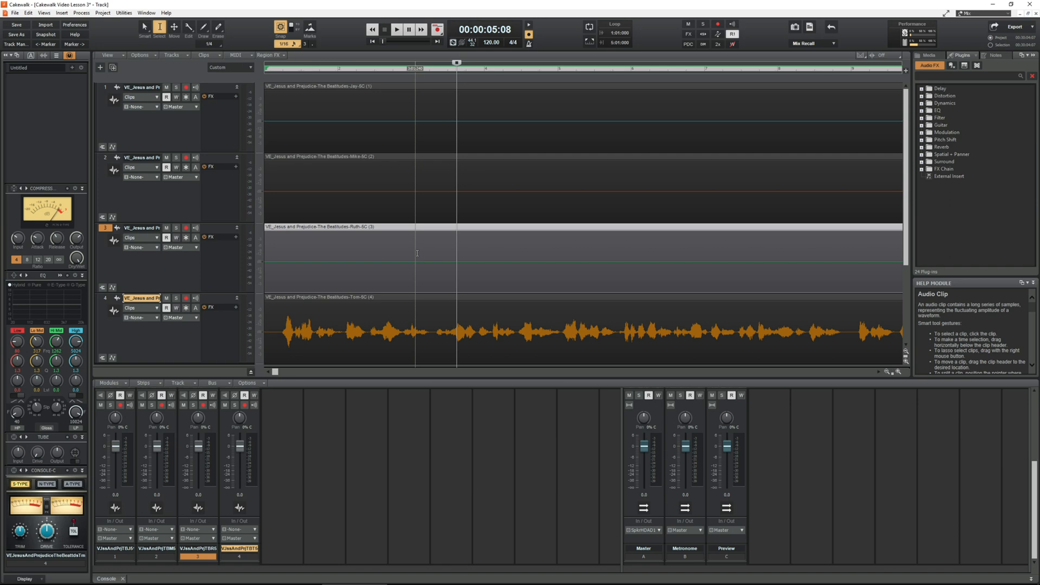
# Step: Hide the Inspector, Browser and Console again and clear the clip selection
pyautogui.press('i')
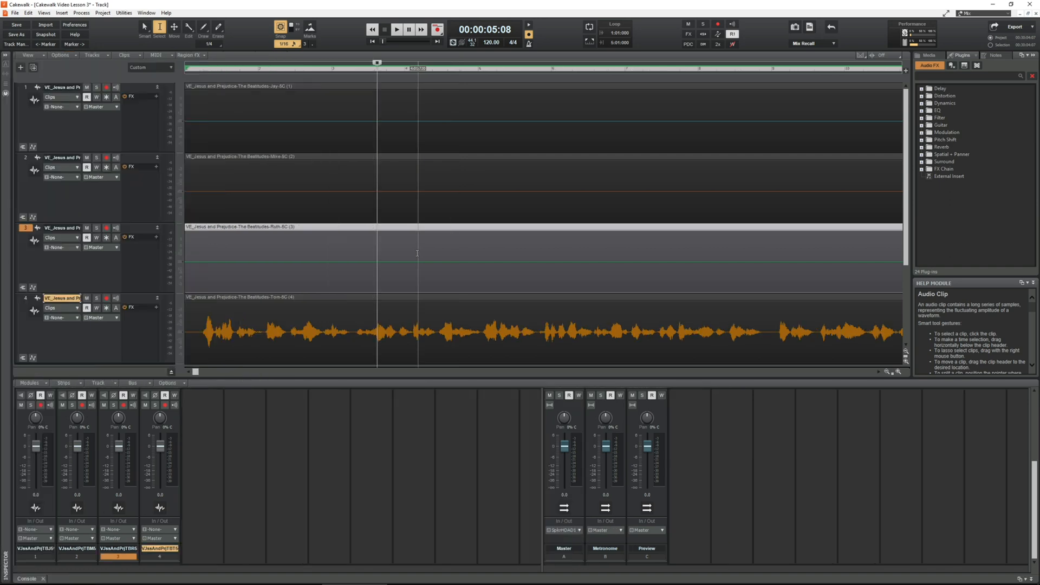
pyautogui.press('b')
pyautogui.press('d')
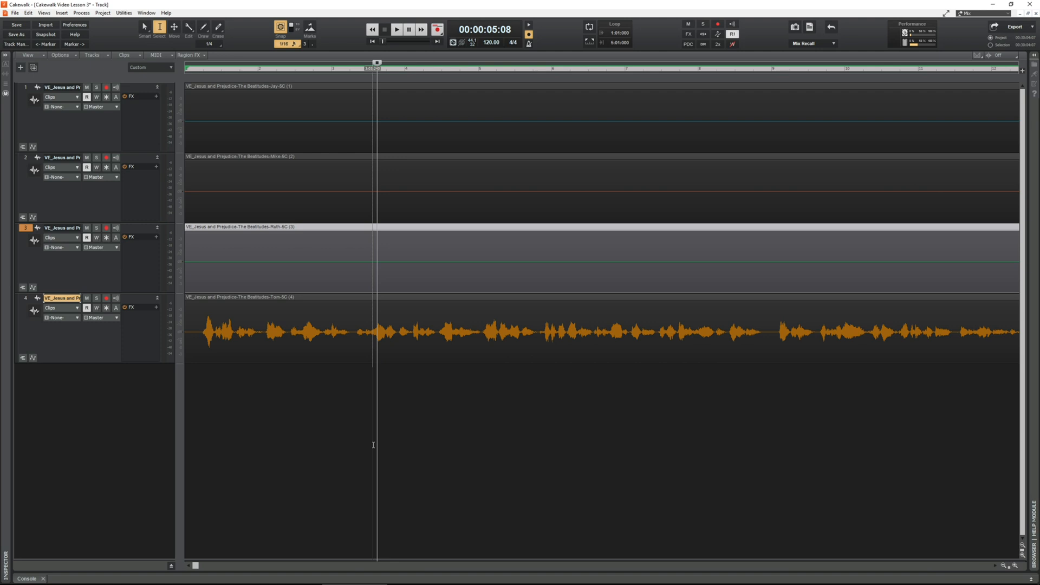
pyautogui.click(510, 472)
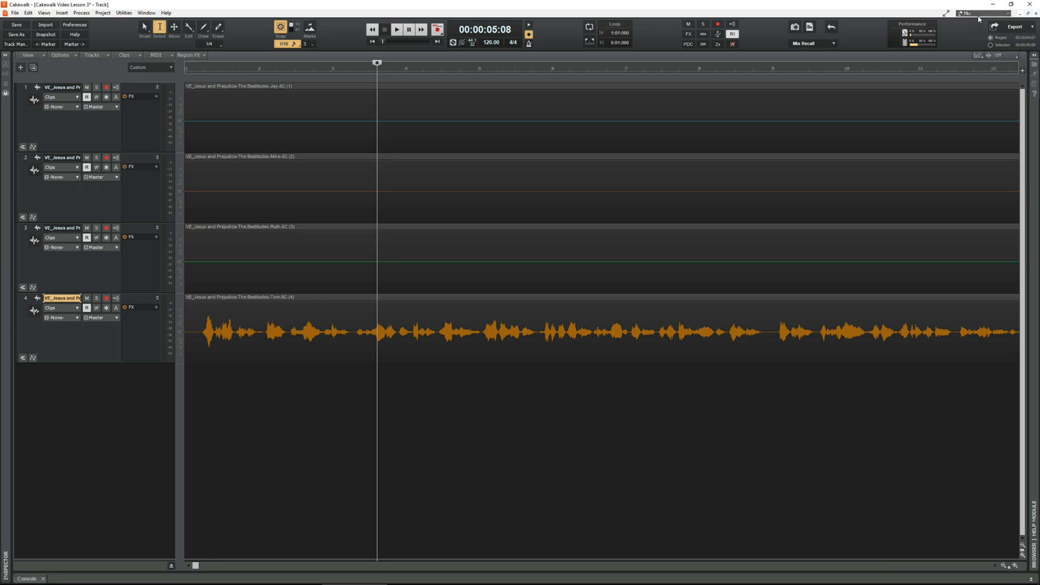
# Step: Narrow the track controls area to stack its controls and fit the four tracks to the window height
pyautogui.click(1005, 14)
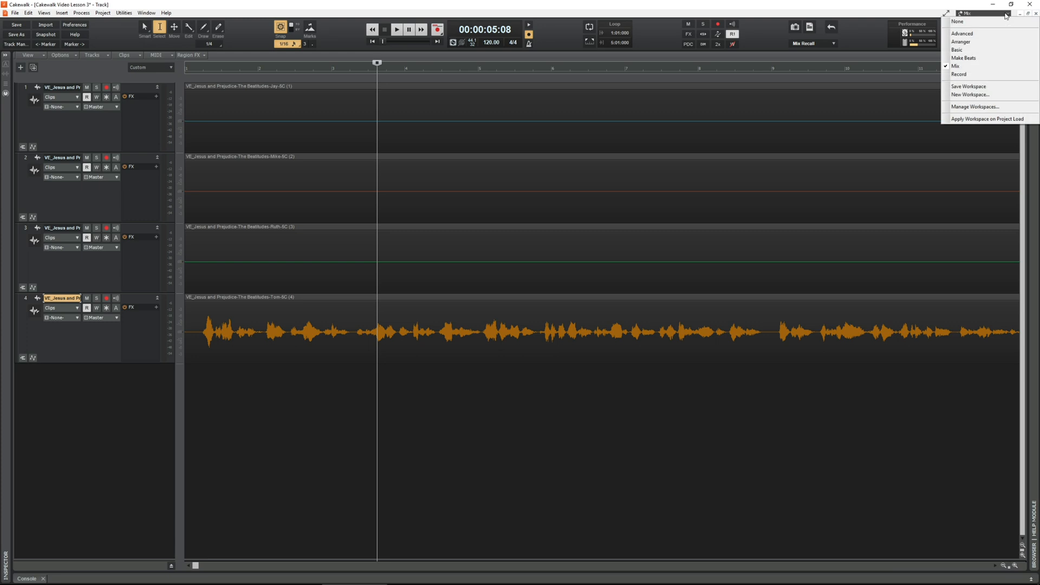
pyautogui.click(329, 480)
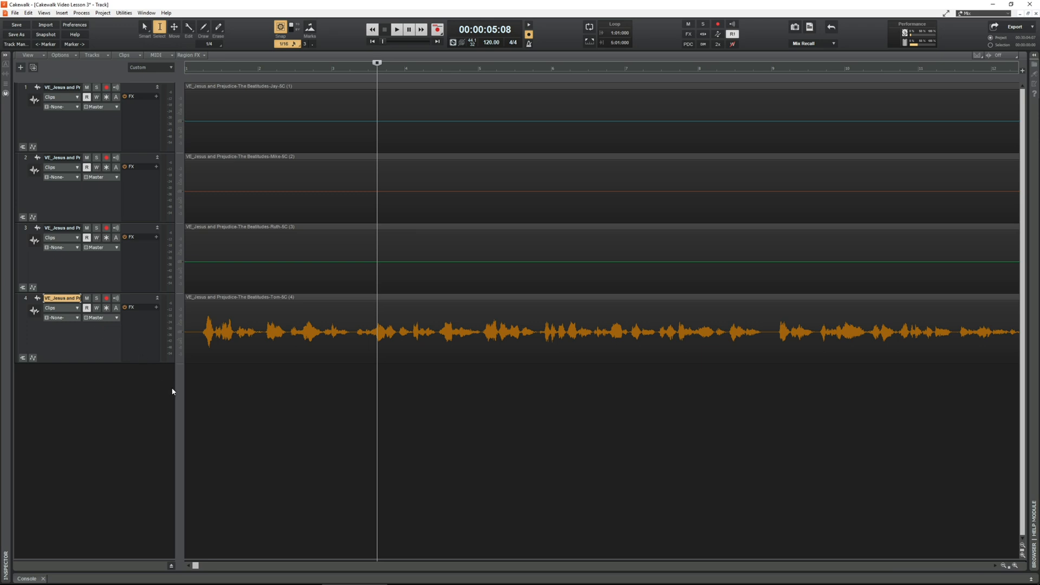
pyautogui.moveTo(177, 388); pyautogui.dragTo(137, 395)
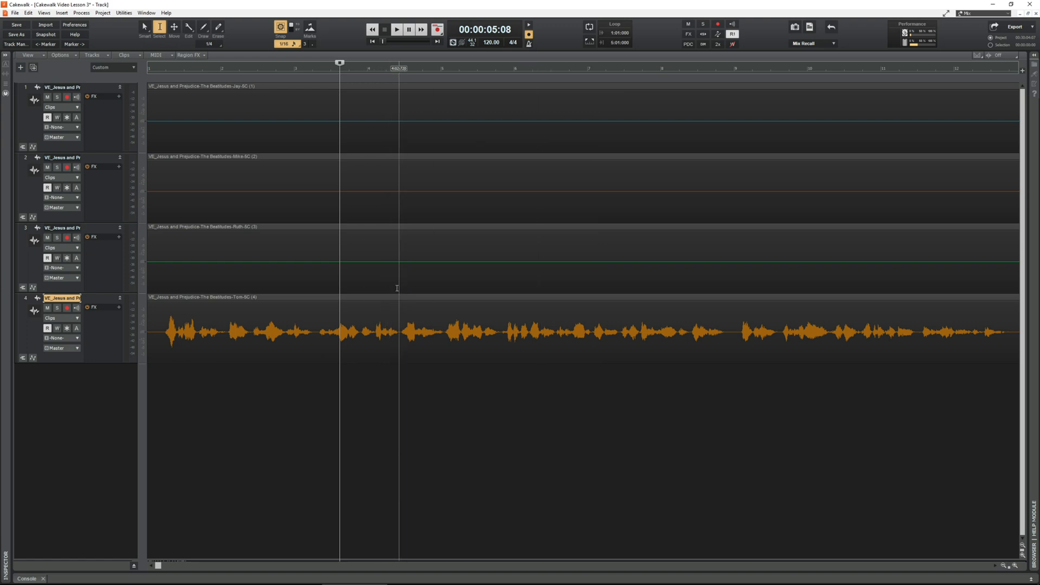
pyautogui.press('f')
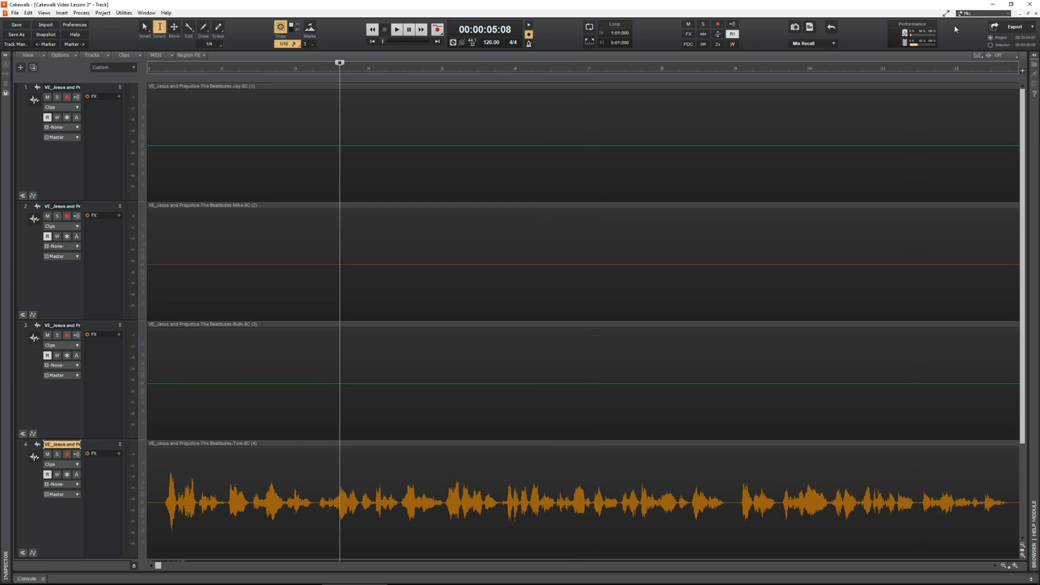
# Step: Save the current screen layout as a new workspace named STR Edit
pyautogui.click(1007, 14)
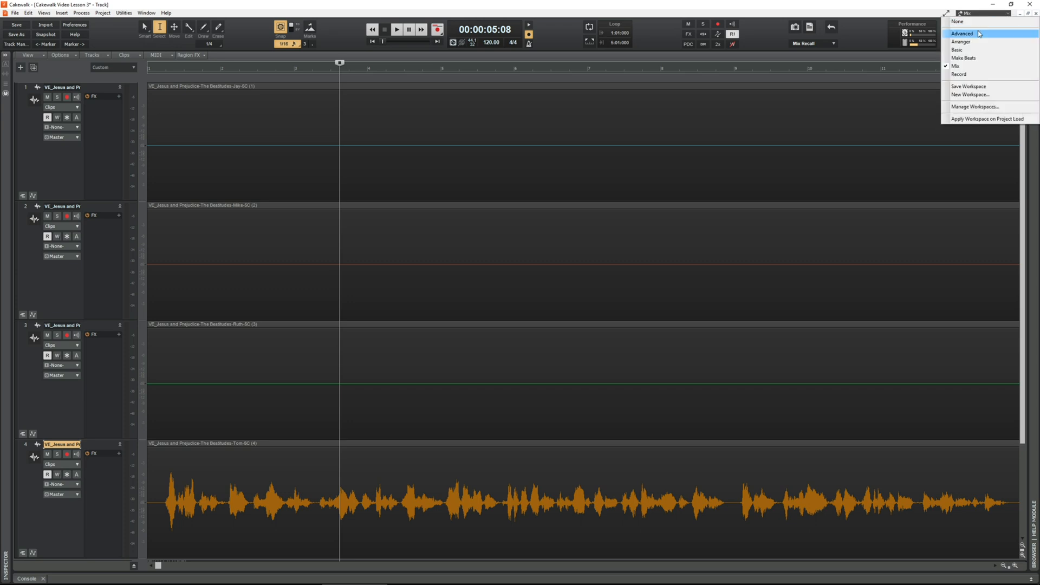
pyautogui.click(965, 95)
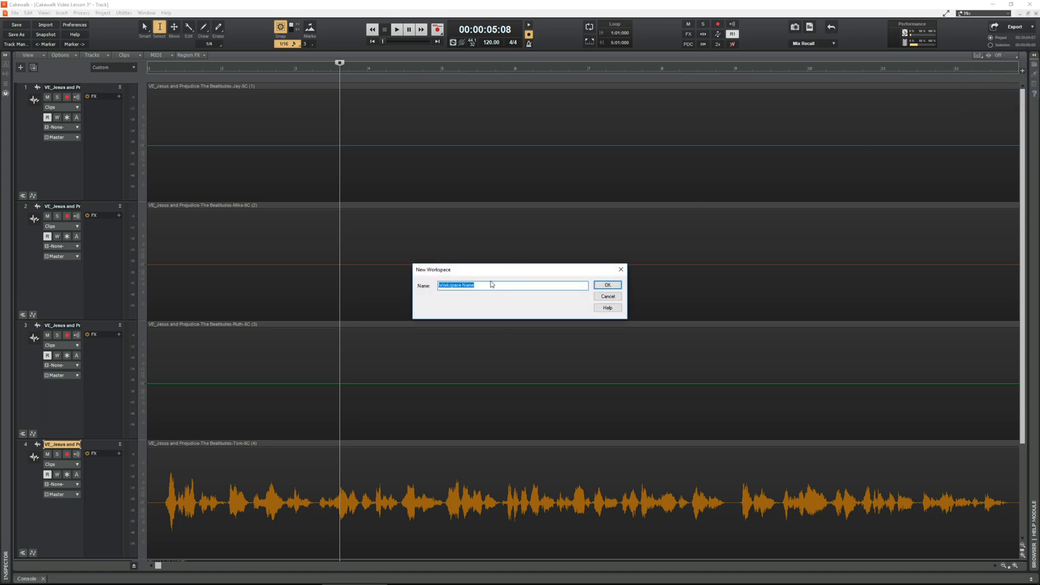
pyautogui.write('STR Edit')
pyautogui.click(606, 288)
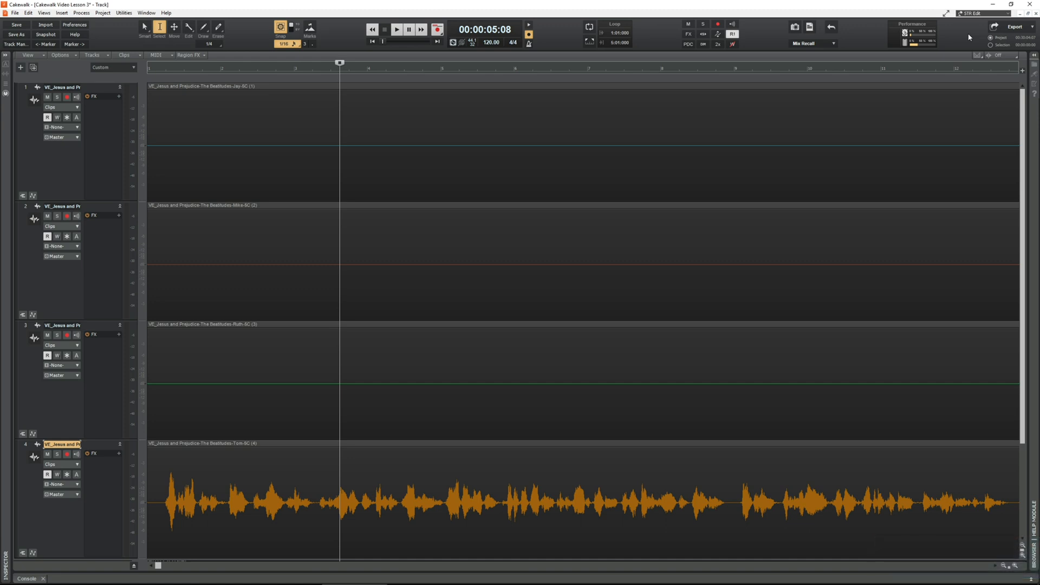
# Step: View the Record, Arranger and Advanced workspaces in turn and return to the STR Edit workspace
pyautogui.click(1008, 15)
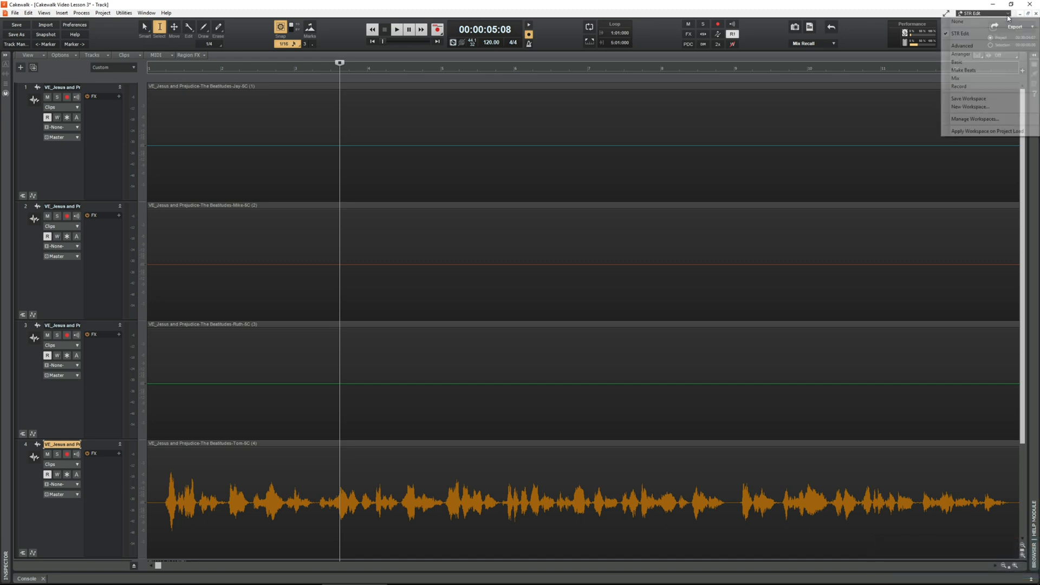
pyautogui.click(964, 89)
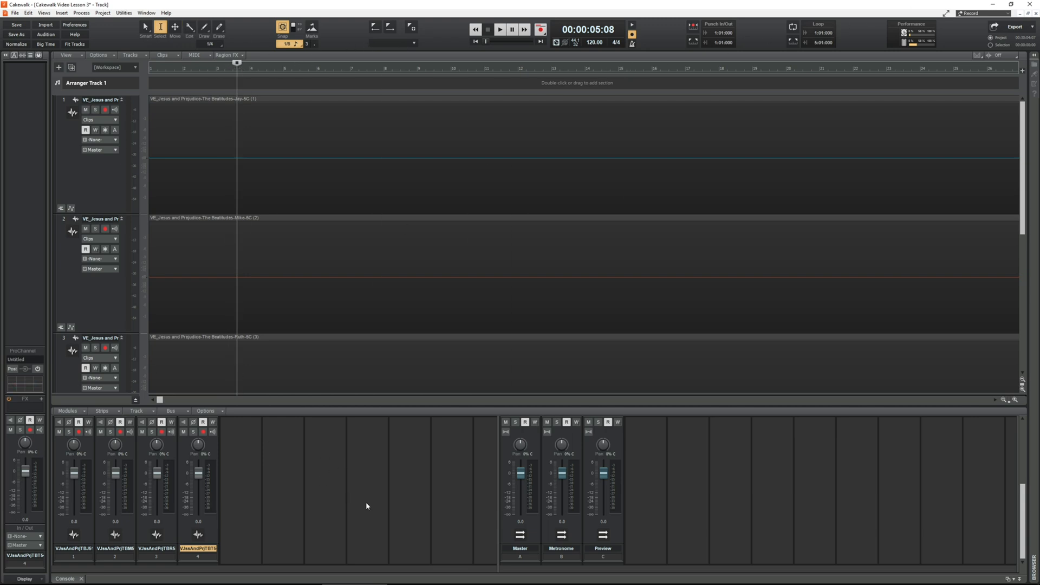
pyautogui.click(1005, 16)
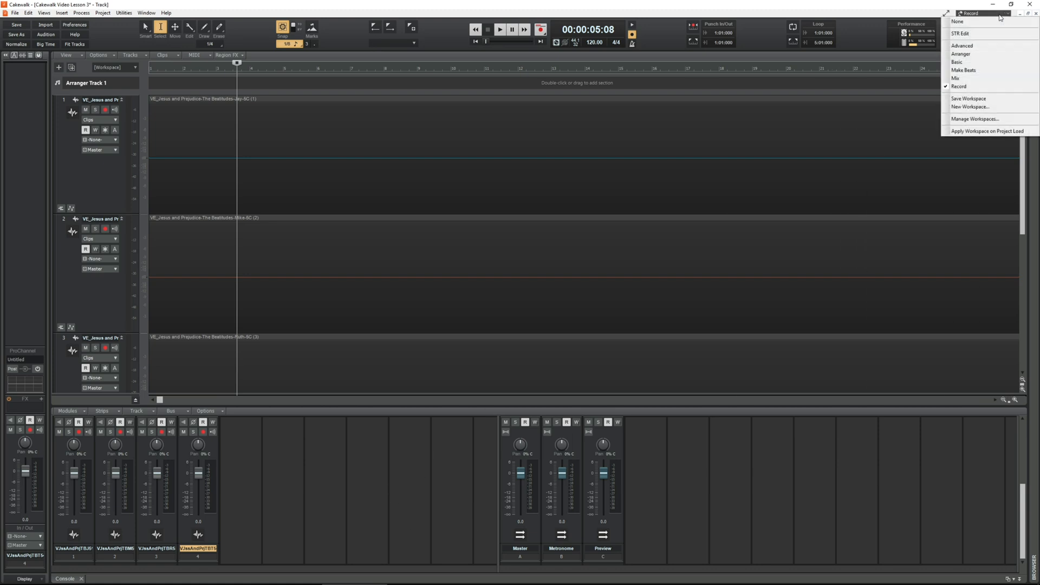
pyautogui.click(966, 55)
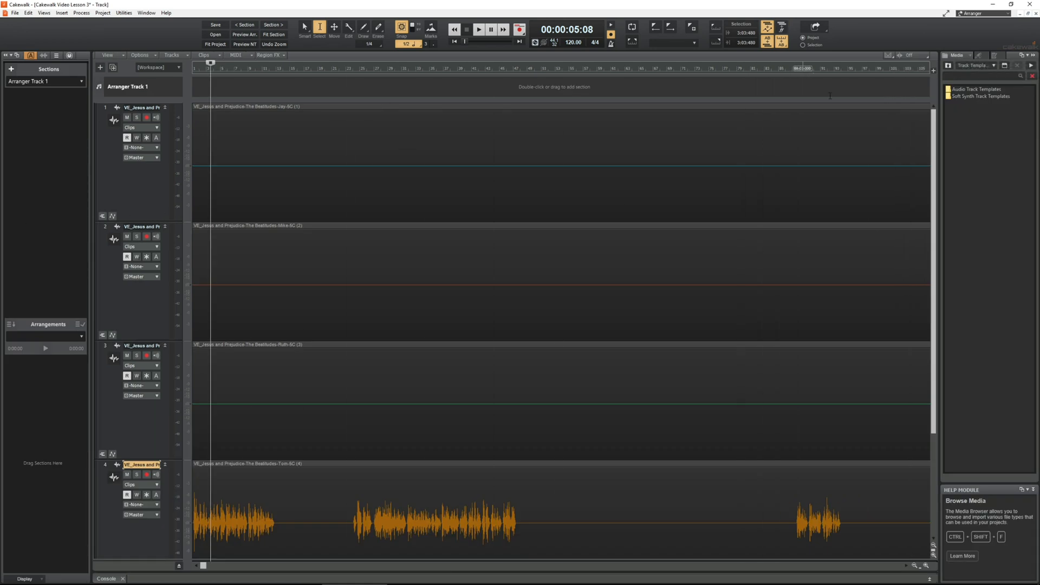
pyautogui.click(983, 13)
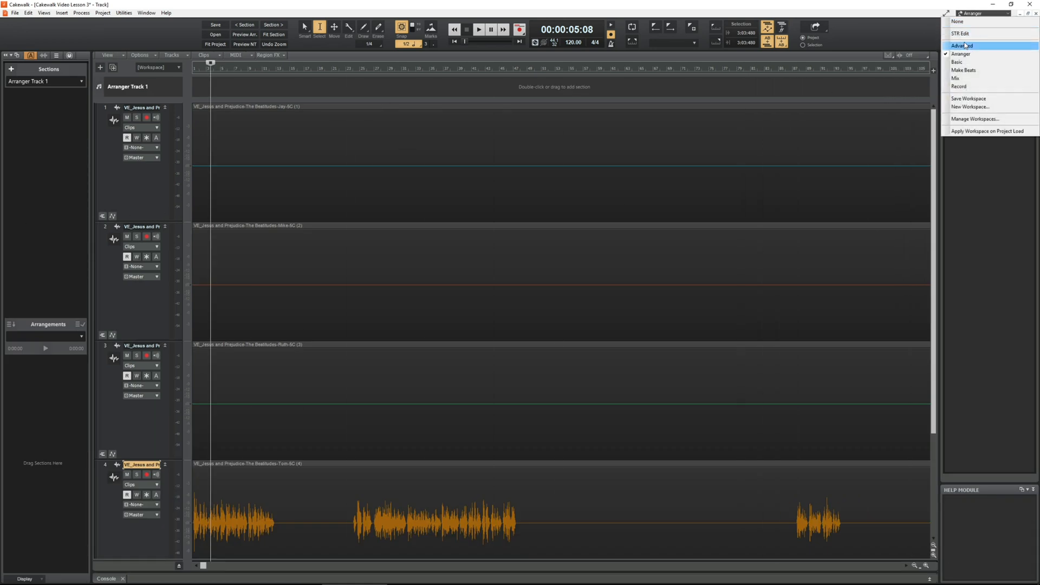
pyautogui.click(962, 45)
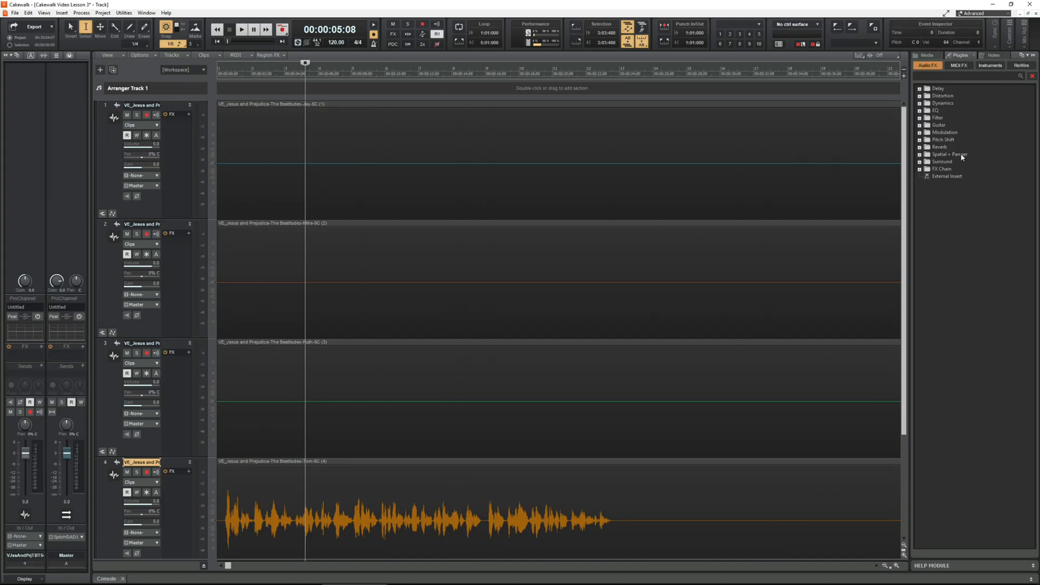
pyautogui.click(1006, 13)
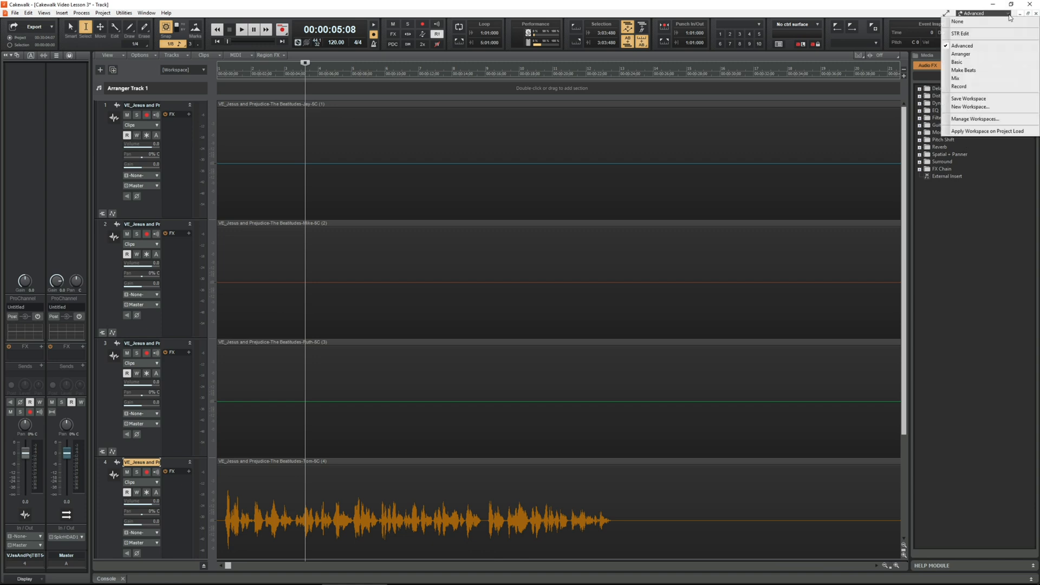
pyautogui.click(960, 34)
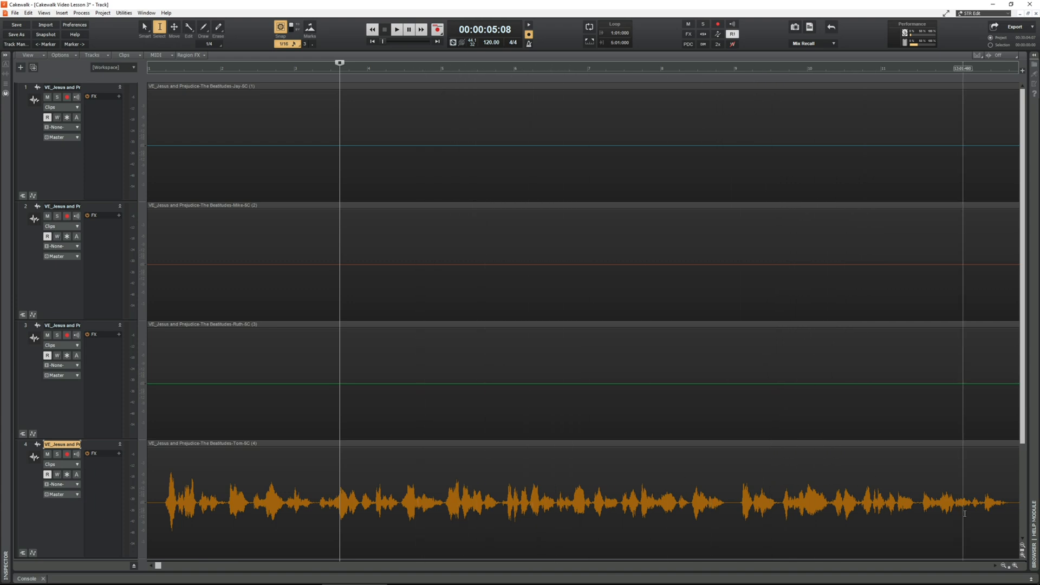
# Step: Reduce the vertical zoom until all four tracks are short enough to leave empty space beneath them
pyautogui.click(1022, 548)
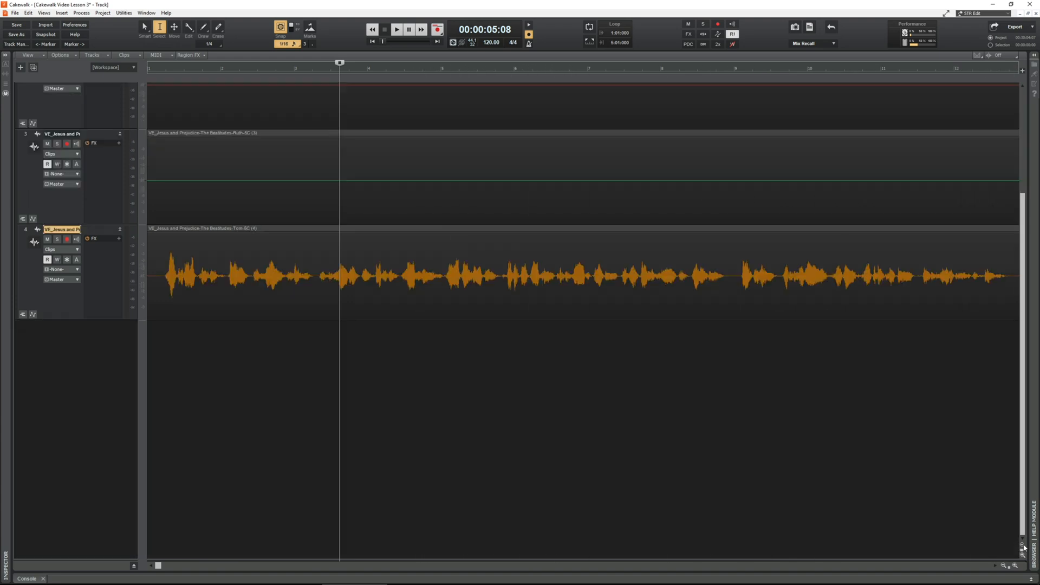
pyautogui.scroll(4, 547, 481)
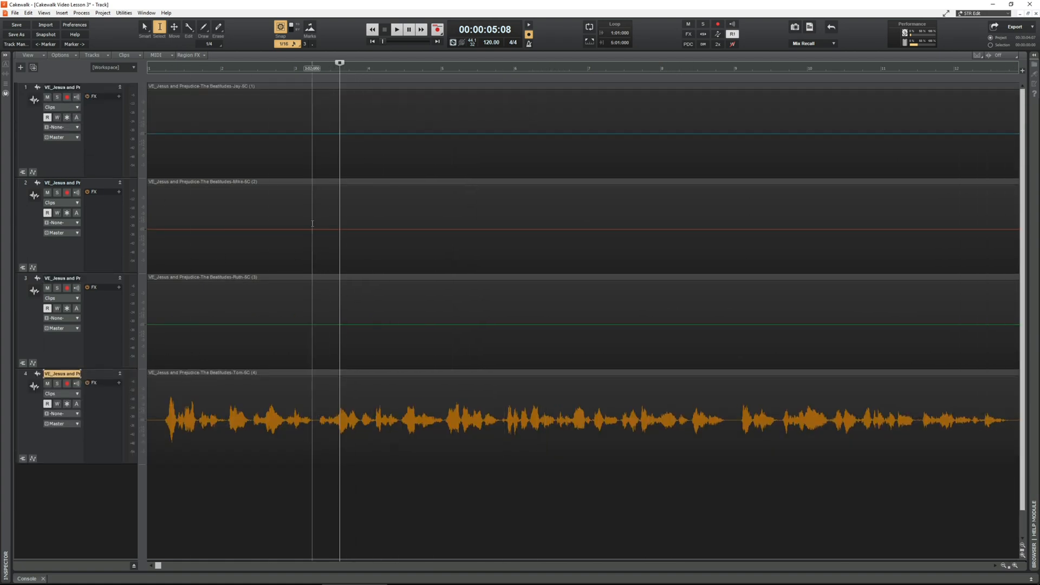
pyautogui.press('f')
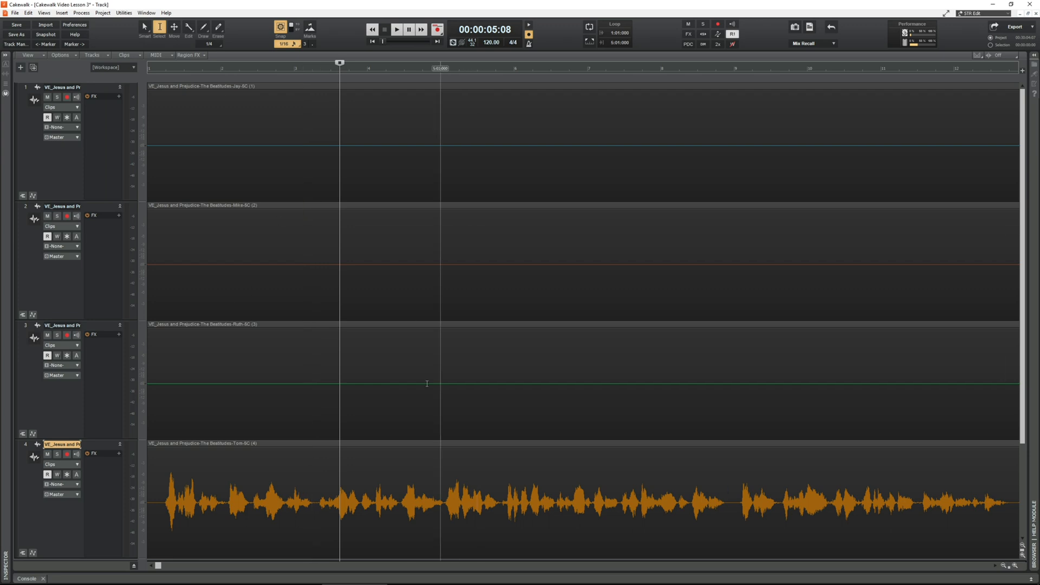
pyautogui.click(1021, 546)
pyautogui.click(1021, 546)
pyautogui.click(1022, 545)
pyautogui.click(1021, 546)
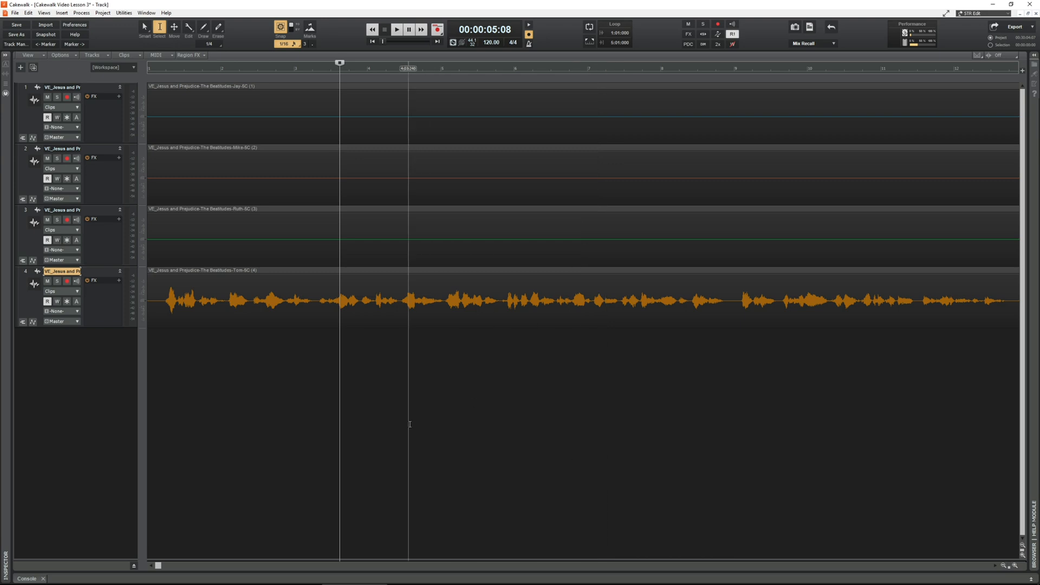
# Step: Zoom the timeline out and in to examine the recordings on all four tracks at different scales
pyautogui.scroll(-10, 288, 374)
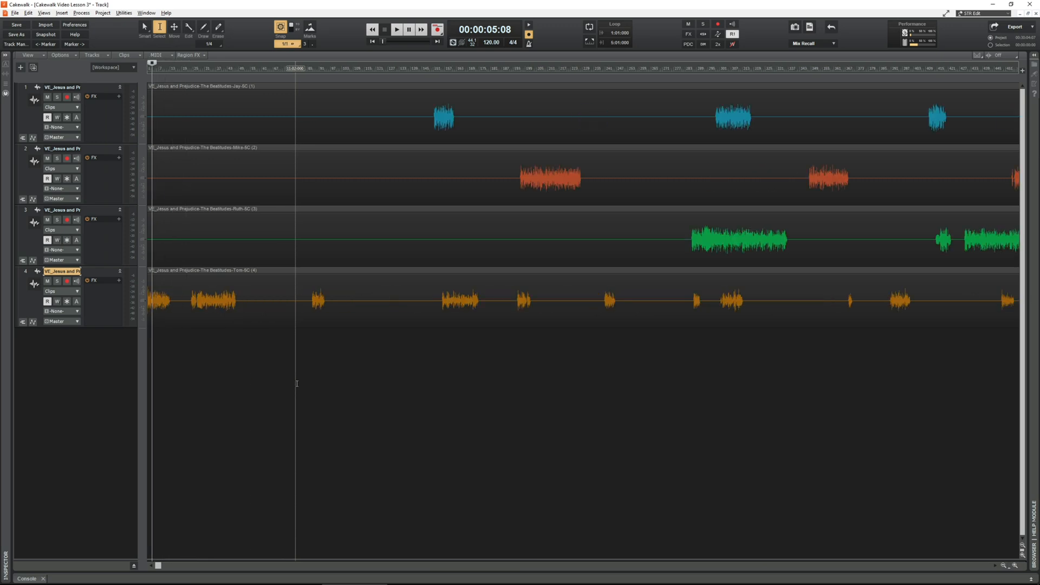
pyautogui.scroll(-2, 296, 383)
pyautogui.scroll(12, 297, 383)
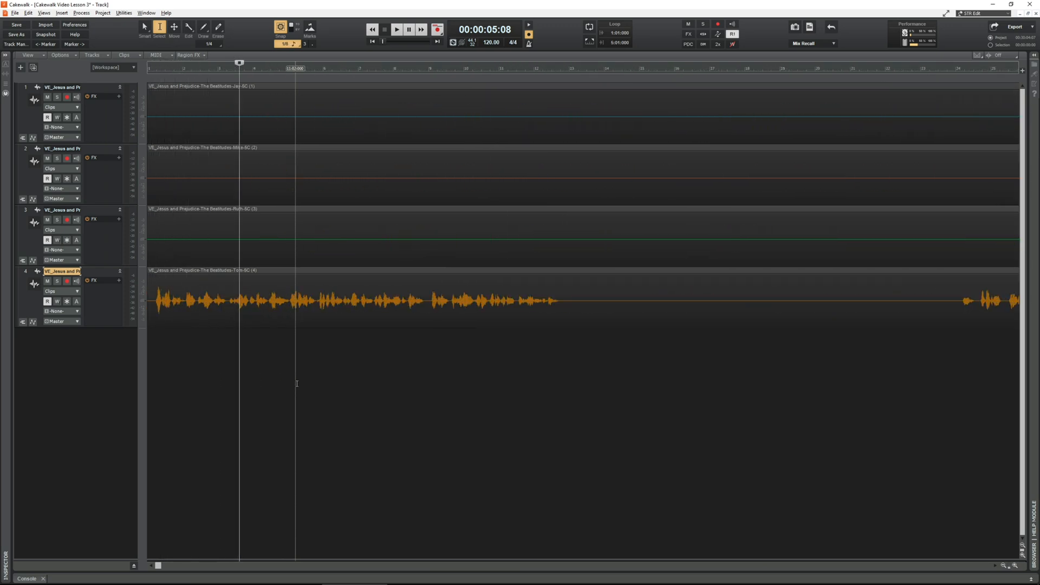
pyautogui.scroll(-5, 296, 383)
pyautogui.scroll(-5, 297, 383)
pyautogui.scroll(8, 292, 375)
pyautogui.scroll(-5, 292, 373)
pyautogui.scroll(-2, 291, 372)
pyautogui.scroll(12, 292, 372)
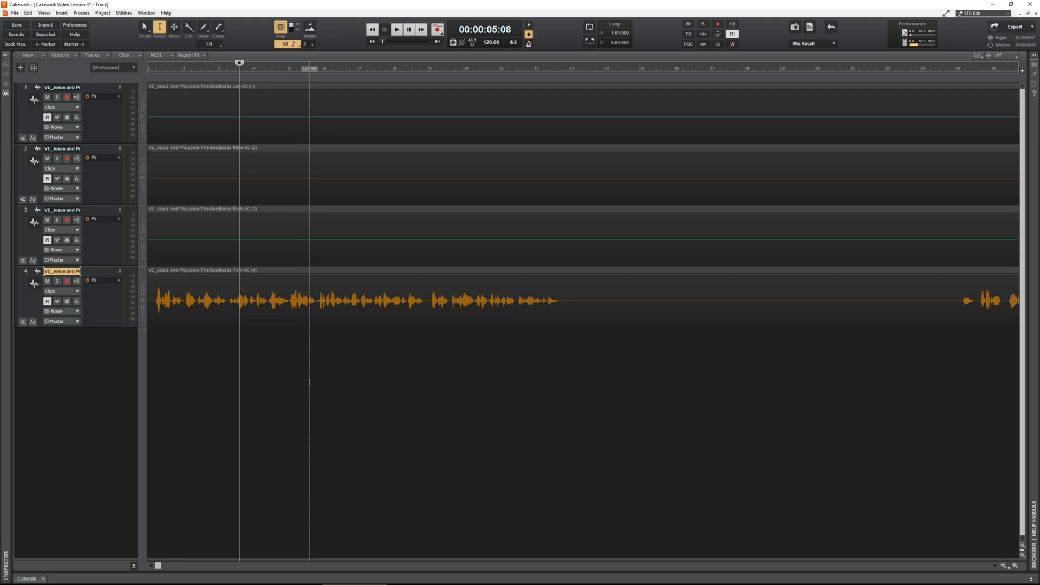
# Step: Move along the timeline to examine the recording on track 4 and return to the project start
pyautogui.hscroll(10, 309, 382)
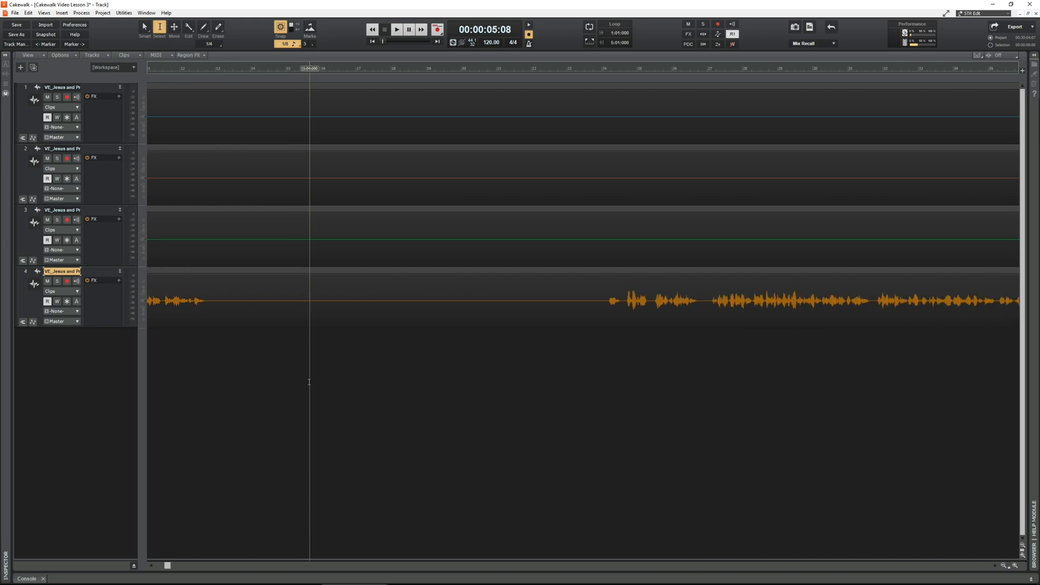
pyautogui.hscroll(3, 320, 316)
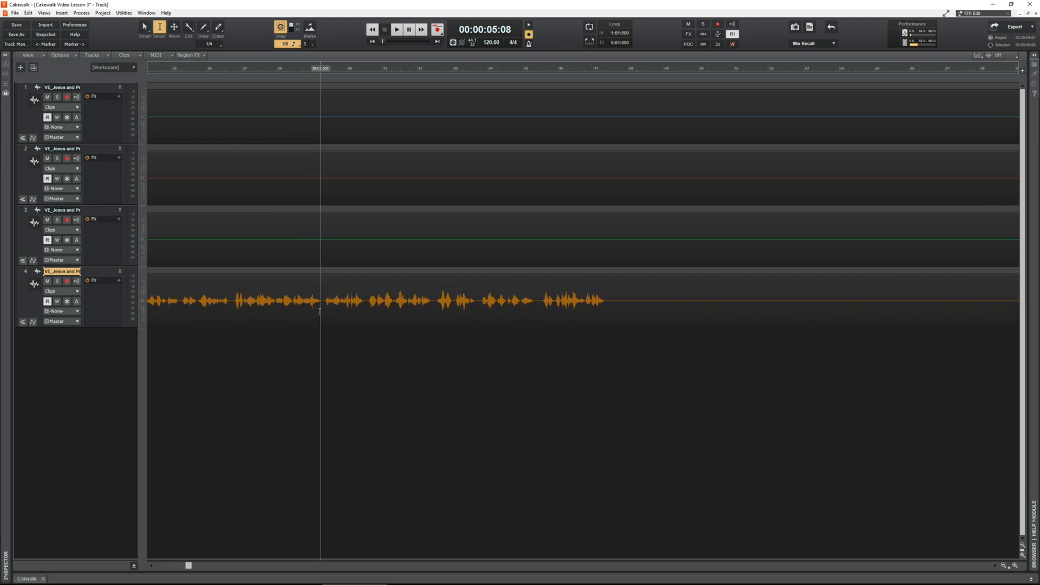
pyautogui.hscroll(6, 330, 303)
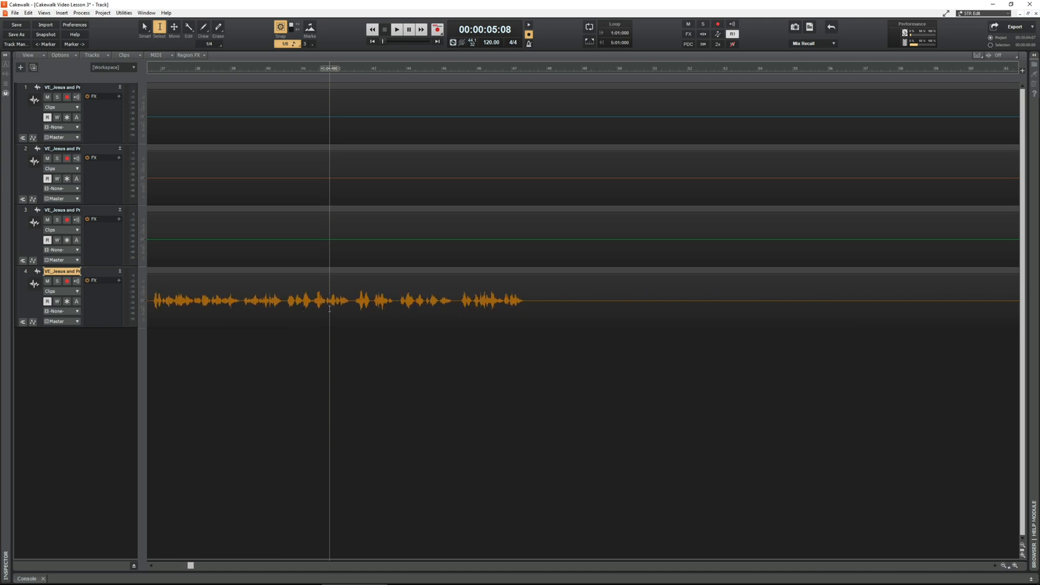
pyautogui.hscroll(-2, 329, 297)
pyautogui.hscroll(1, 330, 297)
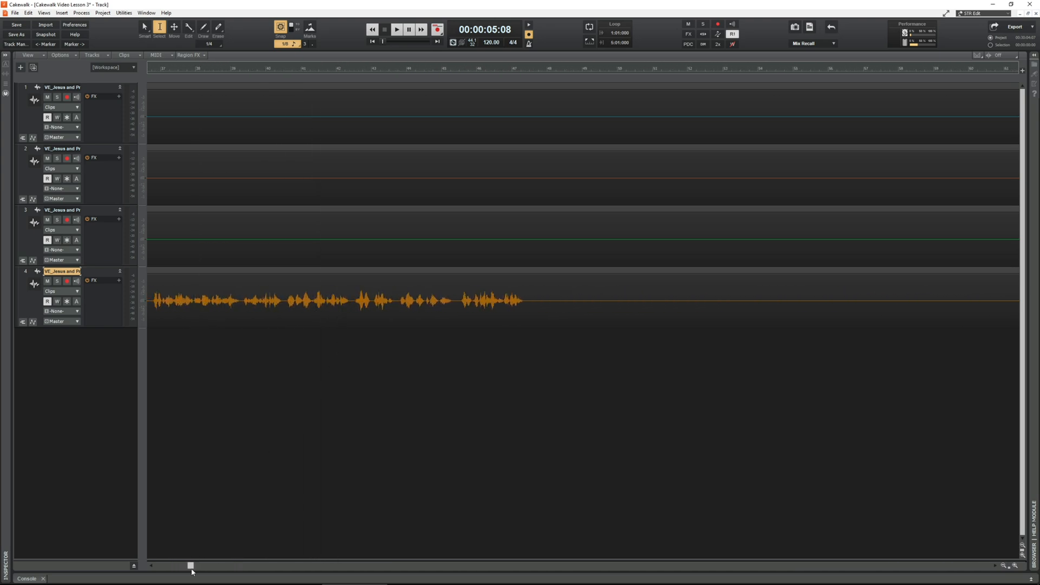
pyautogui.moveTo(190, 566); pyautogui.dragTo(157, 564)
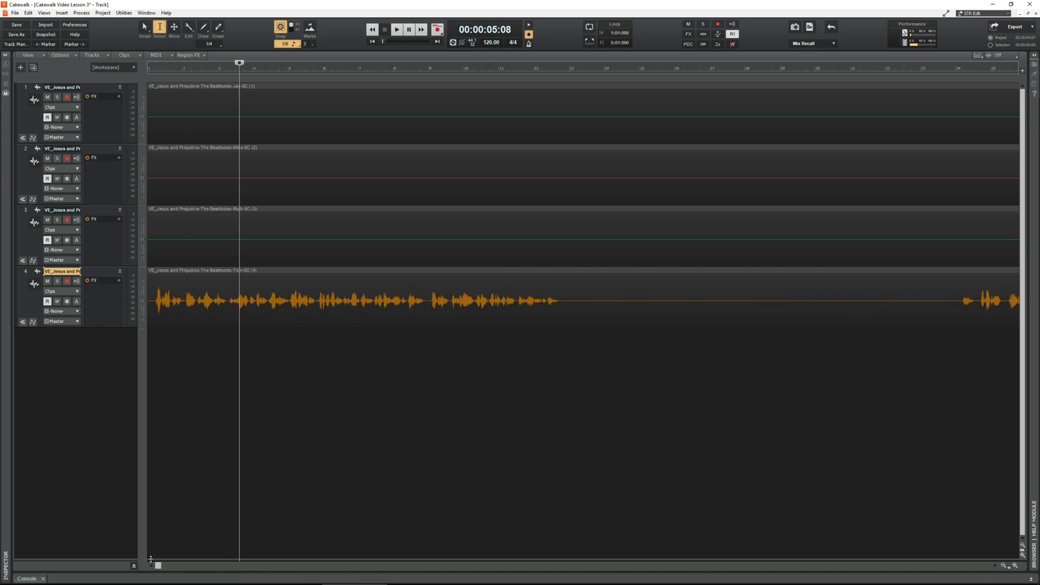
# Step: Adjust the horizontal zoom to show about the first 56 measures from the project start
pyautogui.hscroll(5, 359, 189)
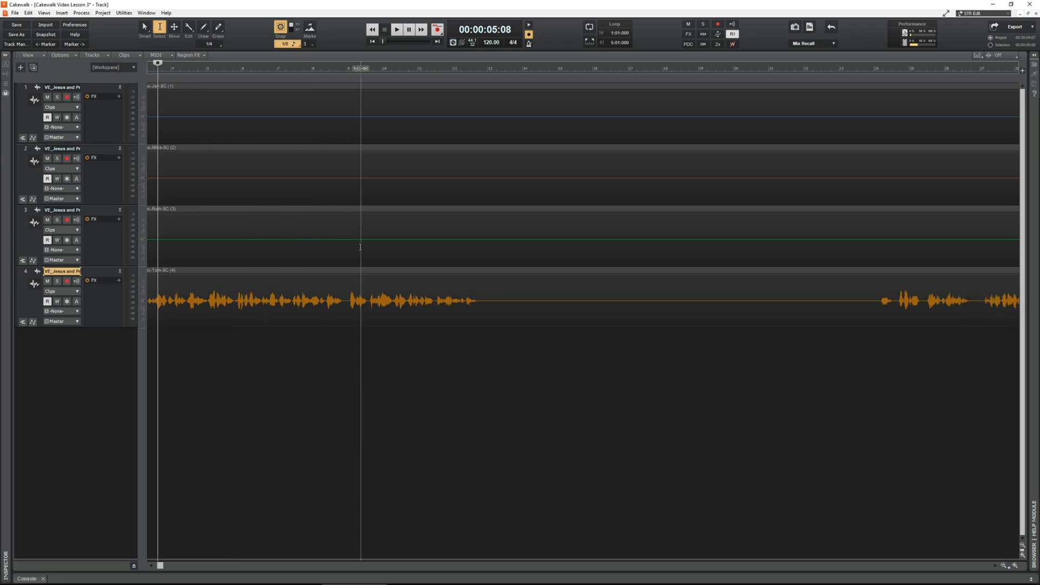
pyautogui.hscroll(2, 377, 202)
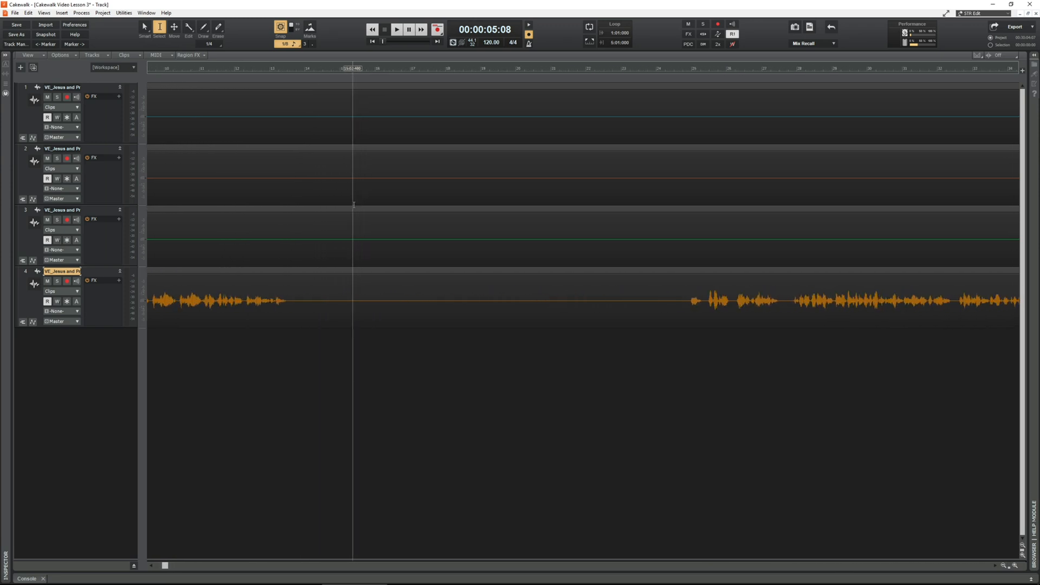
pyautogui.hscroll(-5, 348, 194)
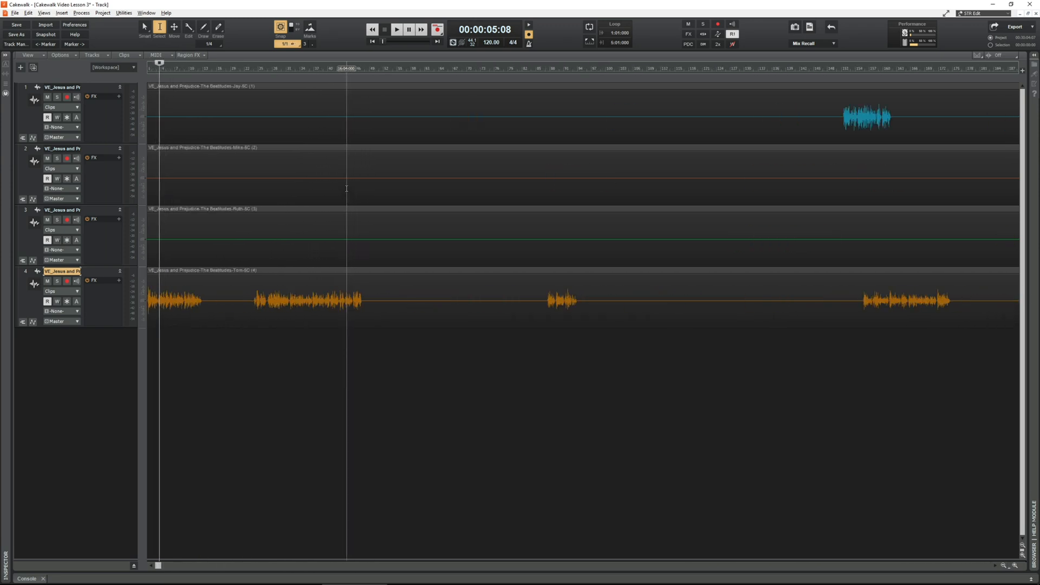
pyautogui.scroll(8, 346, 189)
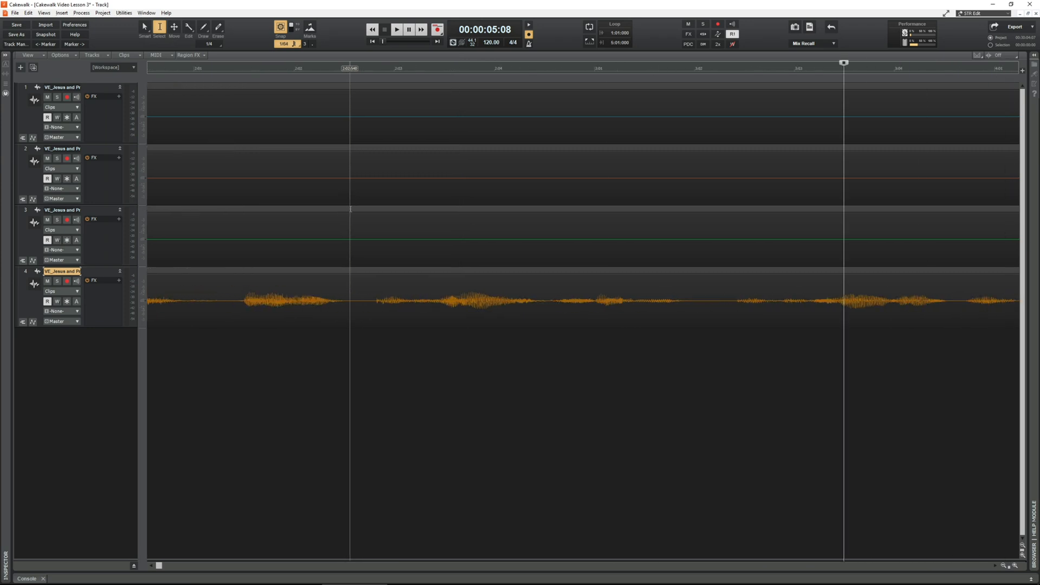
pyautogui.scroll(-10, 381, 263)
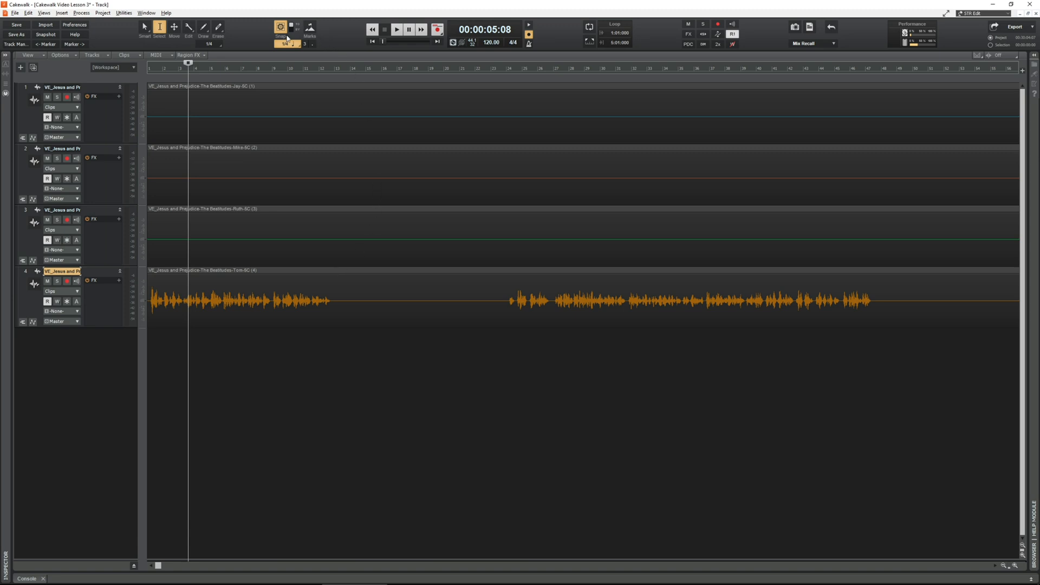
# Step: Turn off snap to grid and the metronome during recording
pyautogui.click(279, 30)
pyautogui.click(529, 35)
# Step: Remove the Loop module from the Control Bar
pyautogui.rightClick(554, 35)
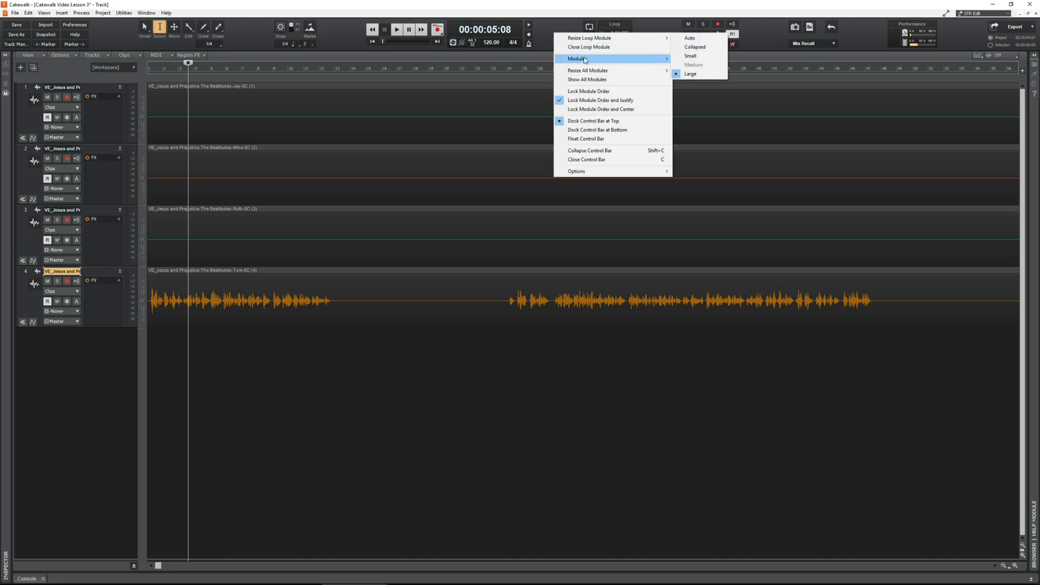
pyautogui.moveTo(590, 63)
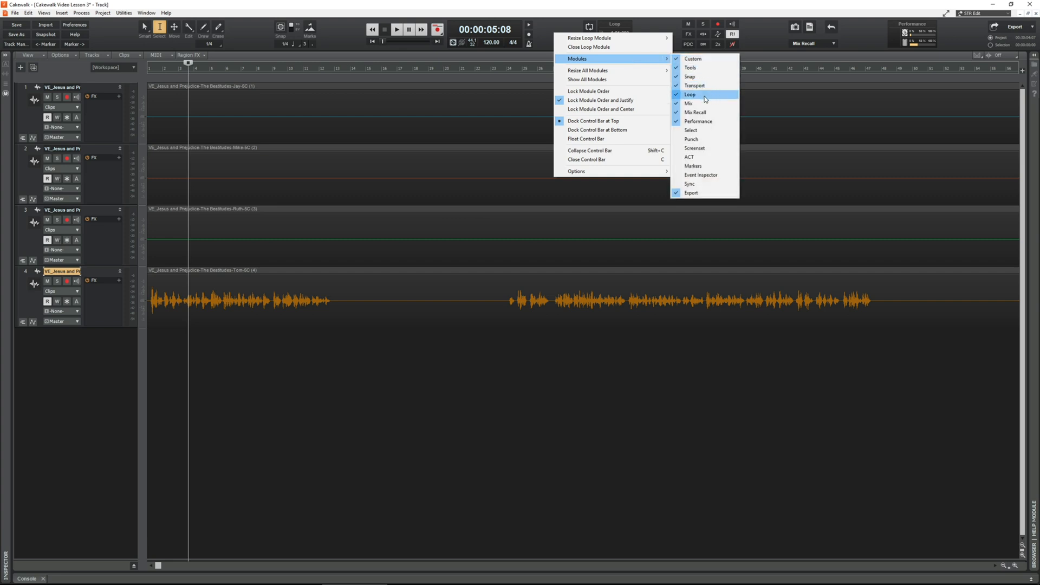
pyautogui.click(542, 36)
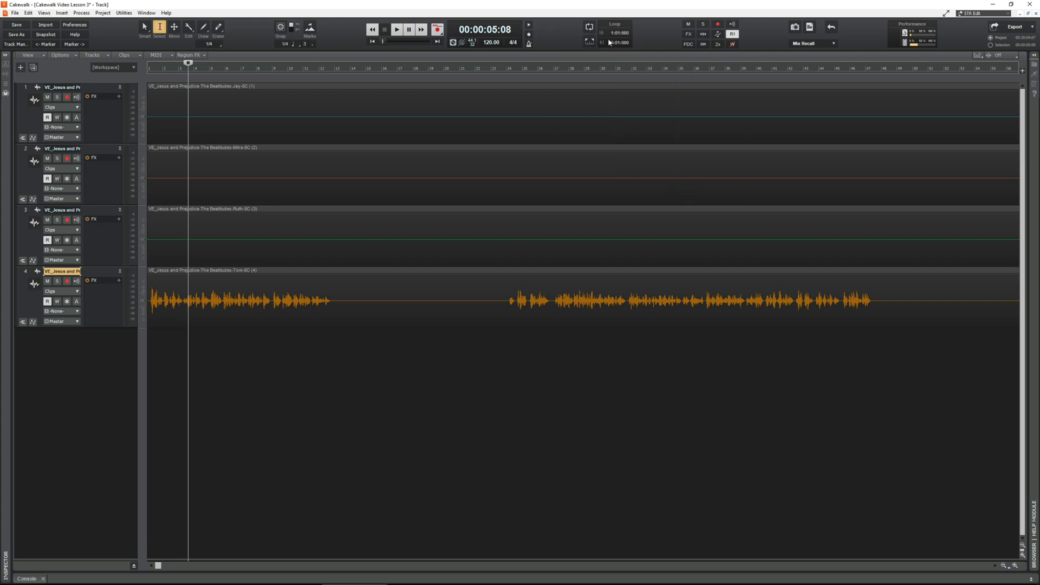
pyautogui.rightClick(562, 33)
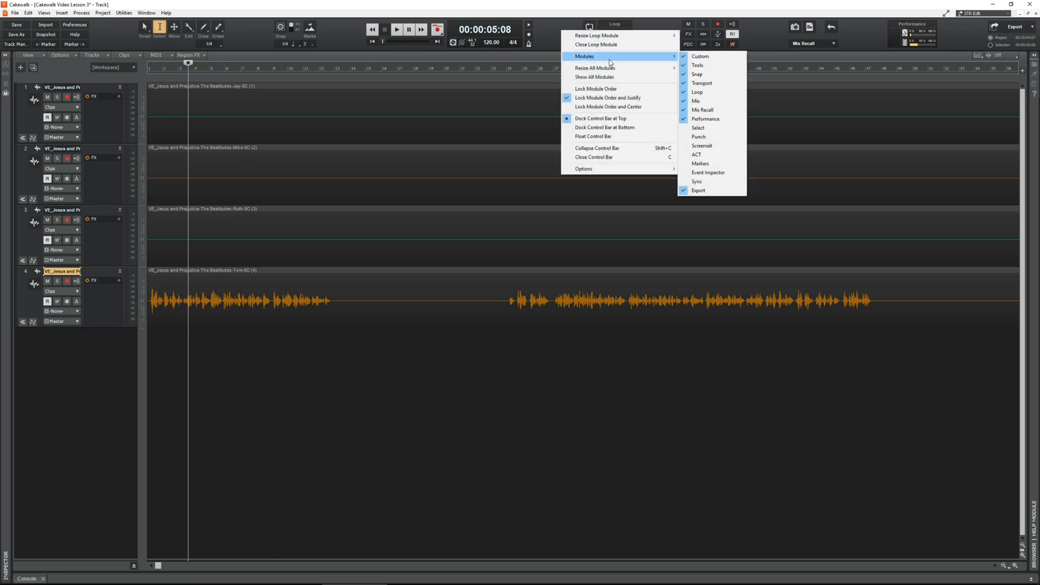
pyautogui.click(709, 96)
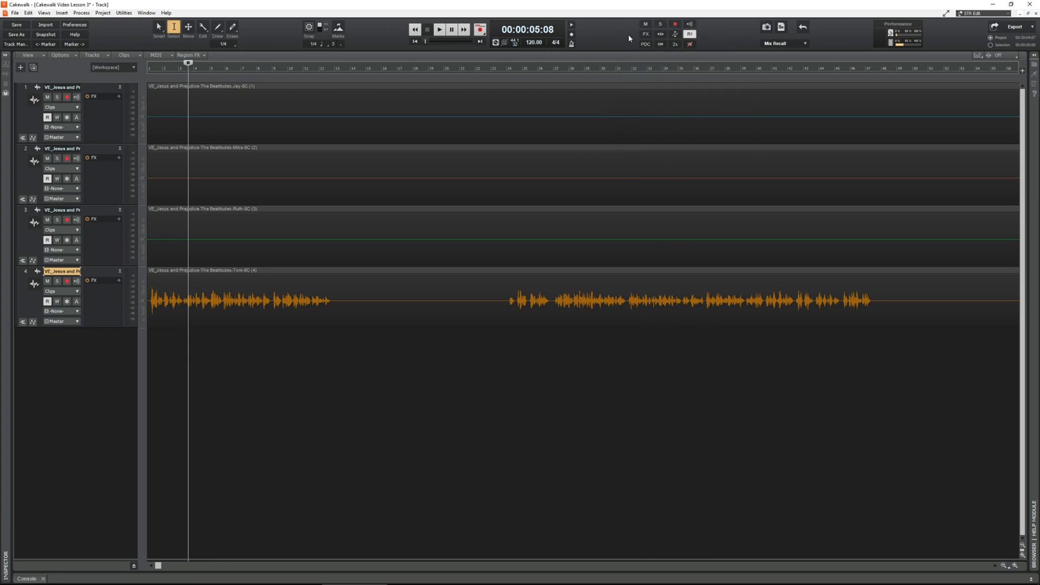
# Step: Remove the Mix, Mix Recall and Export modules from the Control Bar
pyautogui.rightClick(595, 34)
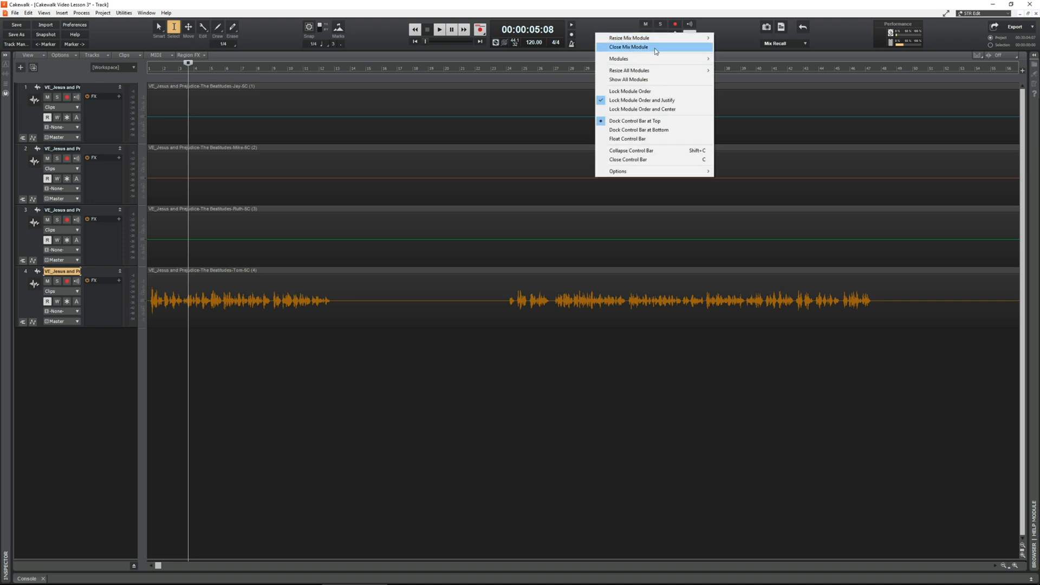
pyautogui.moveTo(674, 61)
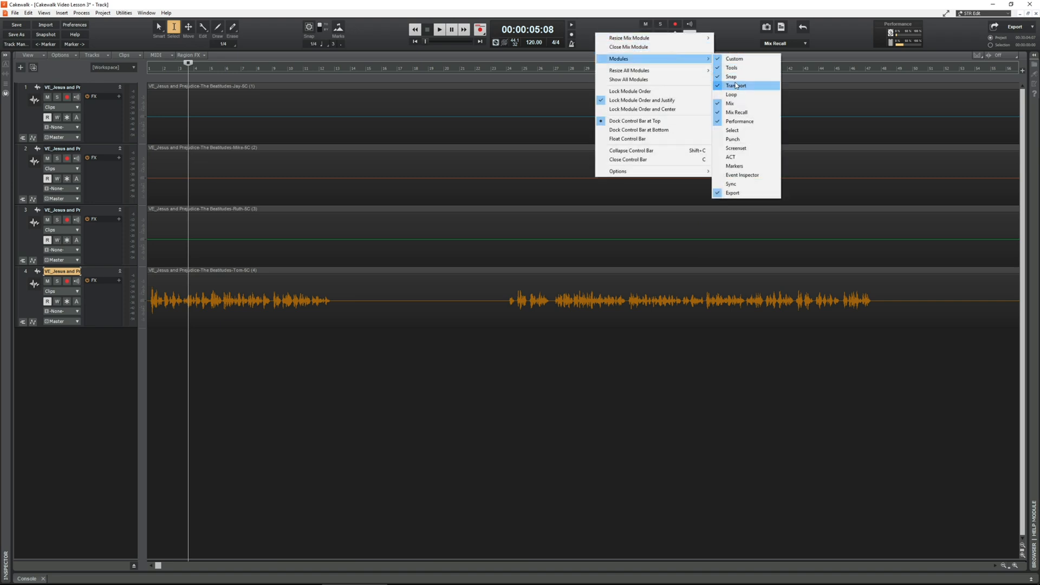
pyautogui.click(750, 104)
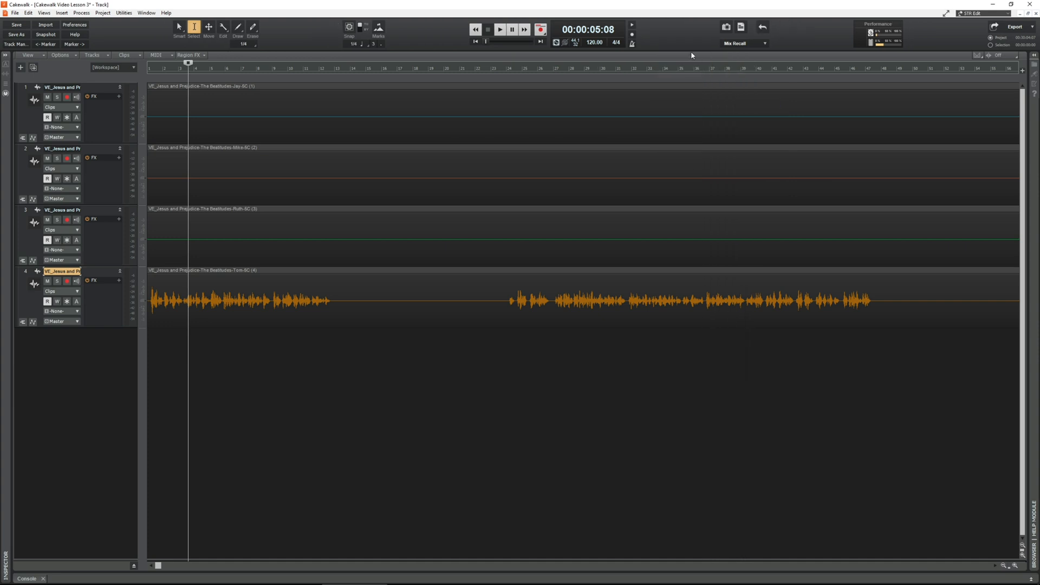
pyautogui.rightClick(683, 34)
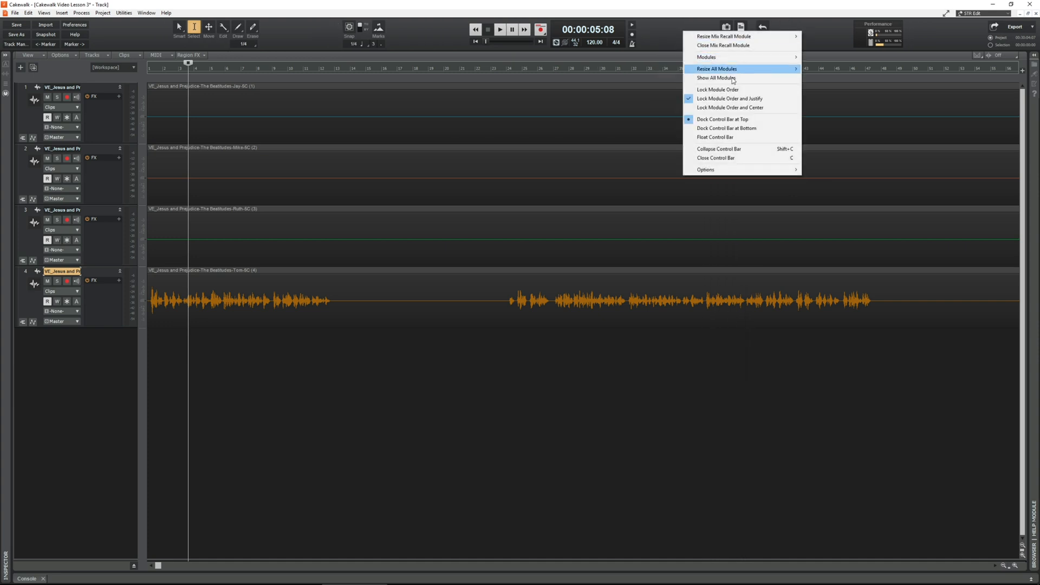
pyautogui.moveTo(758, 57)
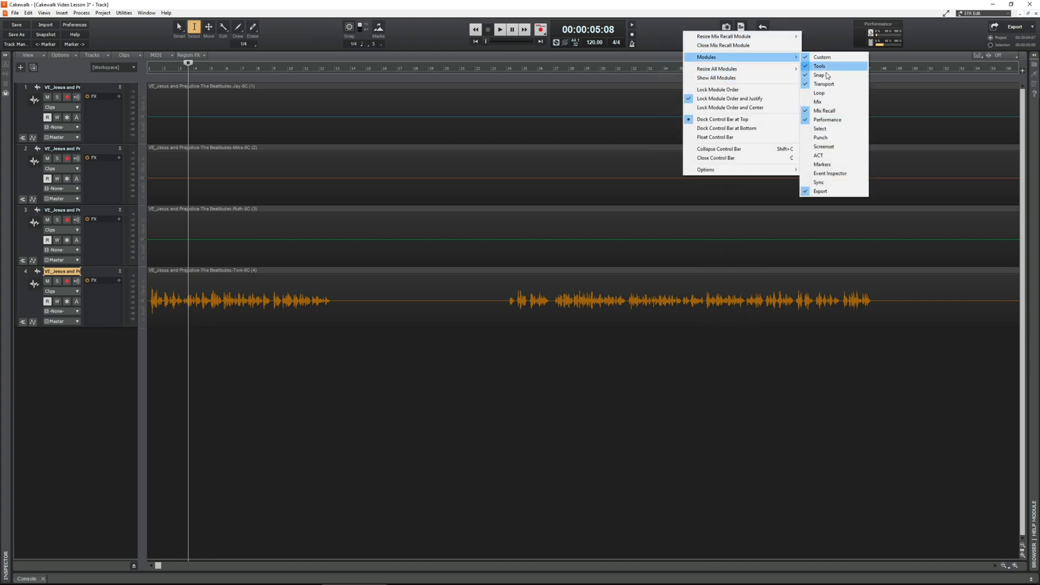
pyautogui.click(825, 110)
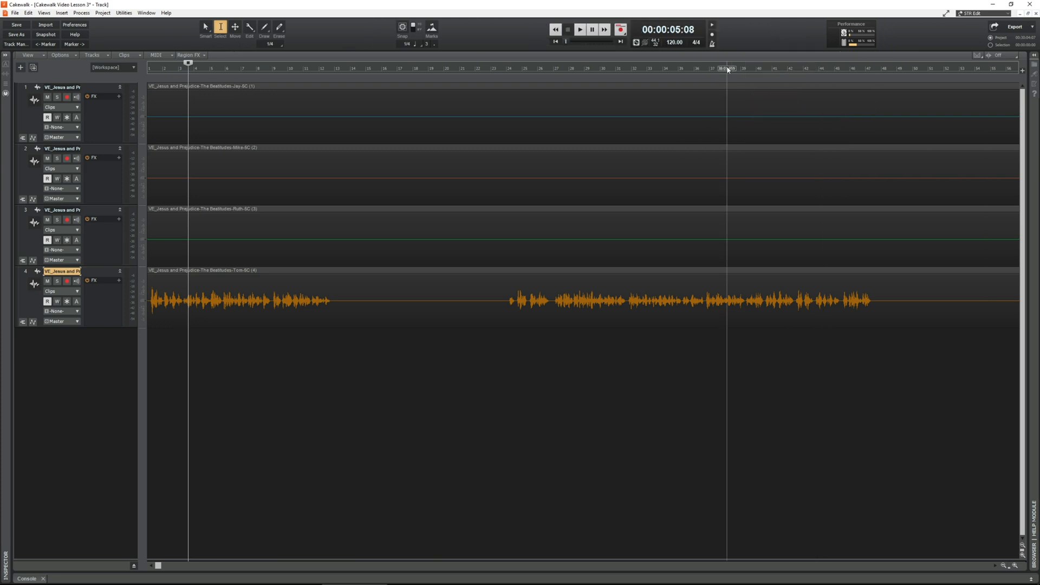
pyautogui.rightClick(769, 34)
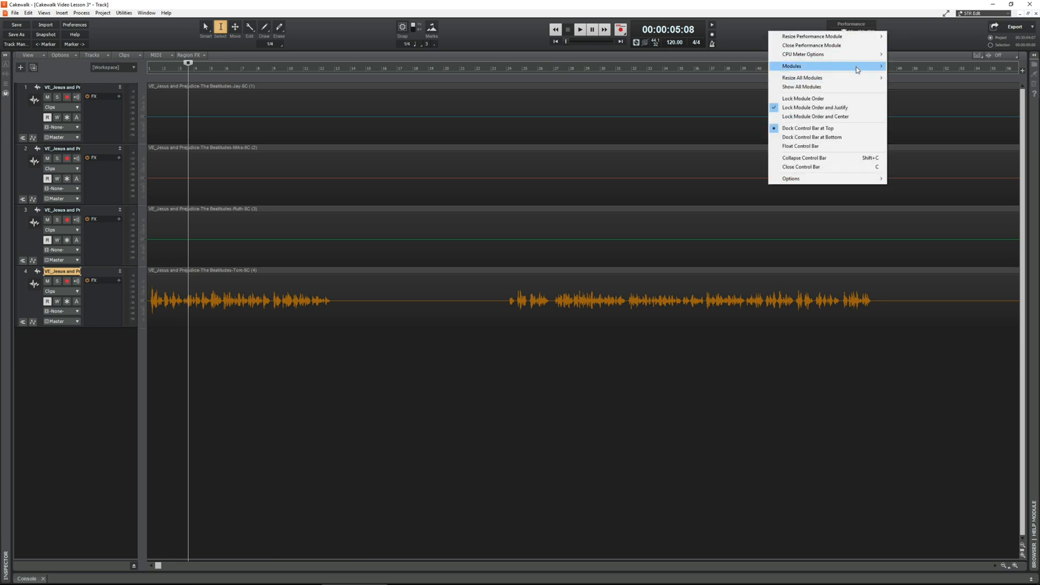
pyautogui.moveTo(861, 66)
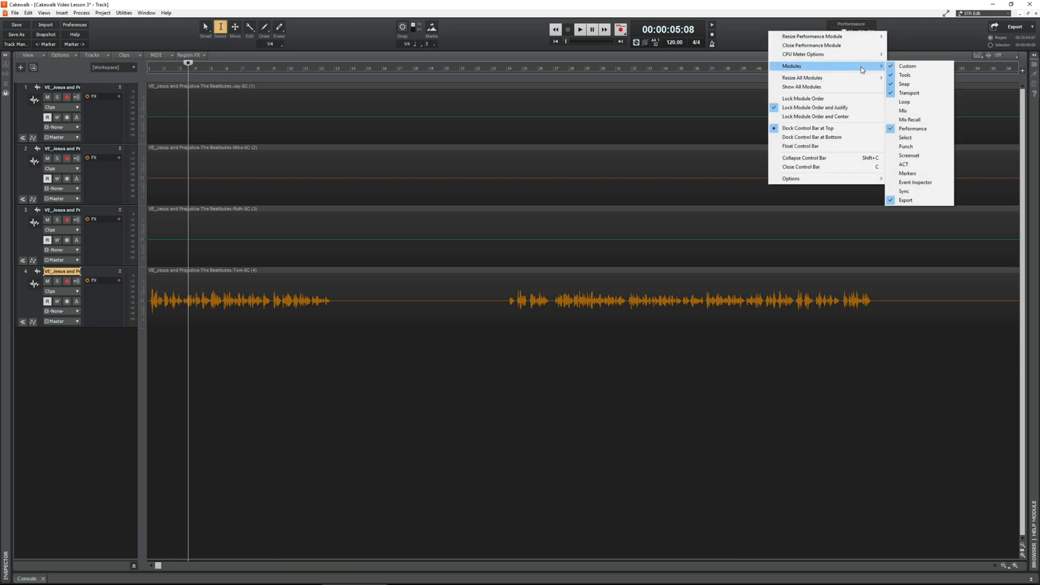
pyautogui.click(927, 203)
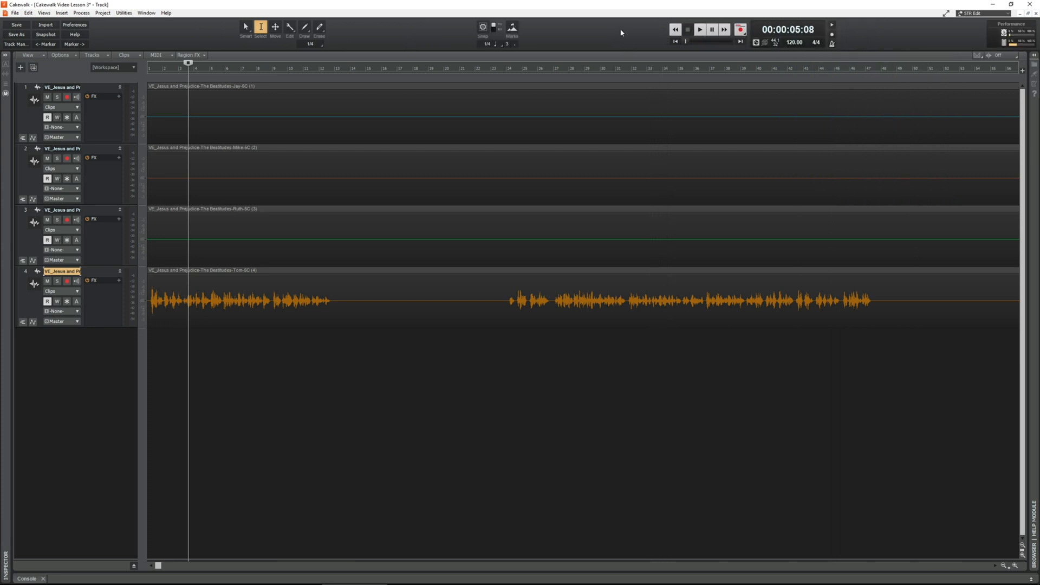
# Step: Check the Control Bar's module list and save the simplified layout to the STR Edit workspace
pyautogui.rightClick(554, 33)
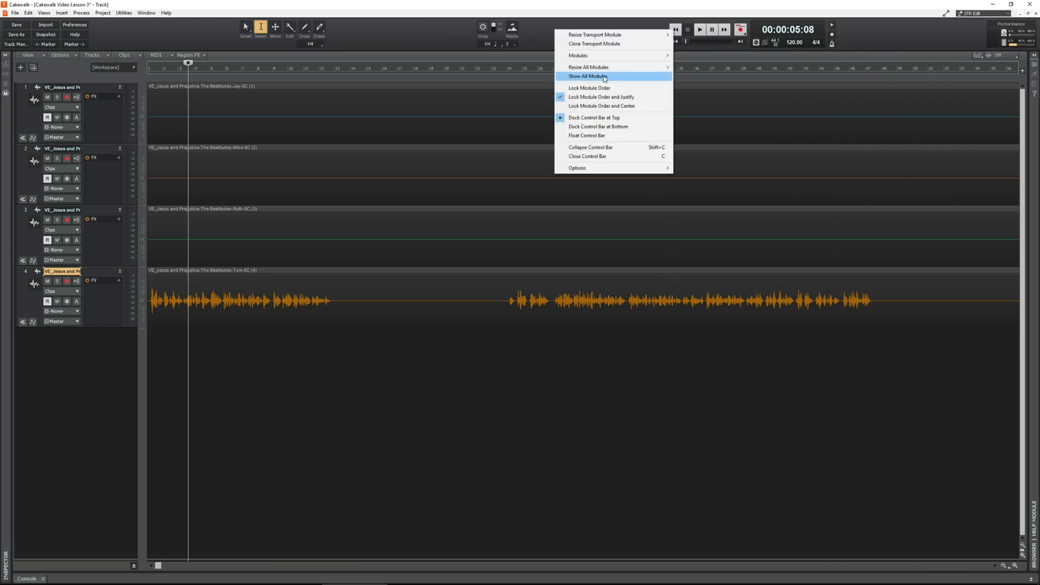
pyautogui.moveTo(646, 60)
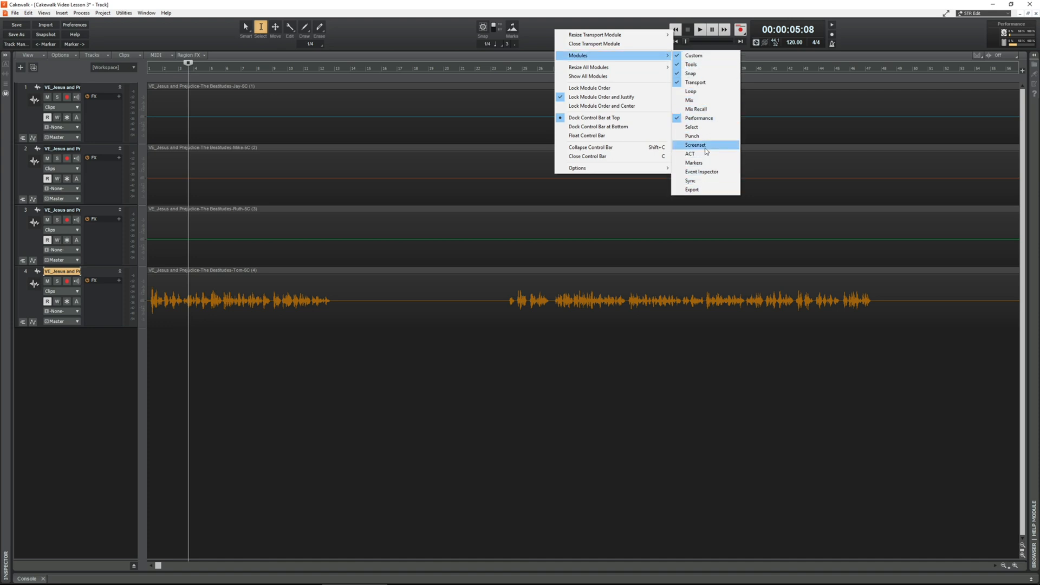
pyautogui.click(418, 29)
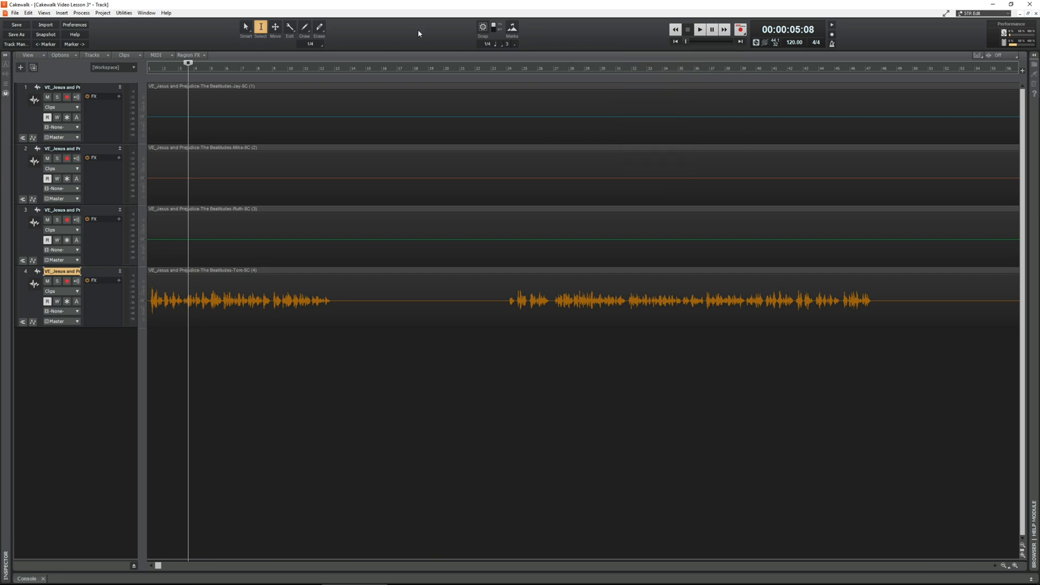
pyautogui.click(1007, 14)
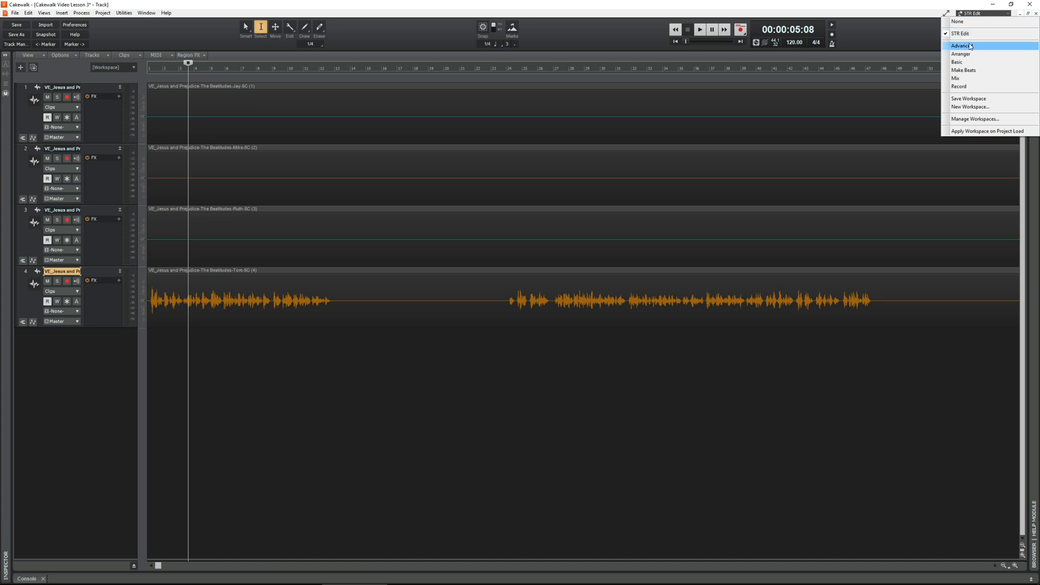
pyautogui.click(969, 98)
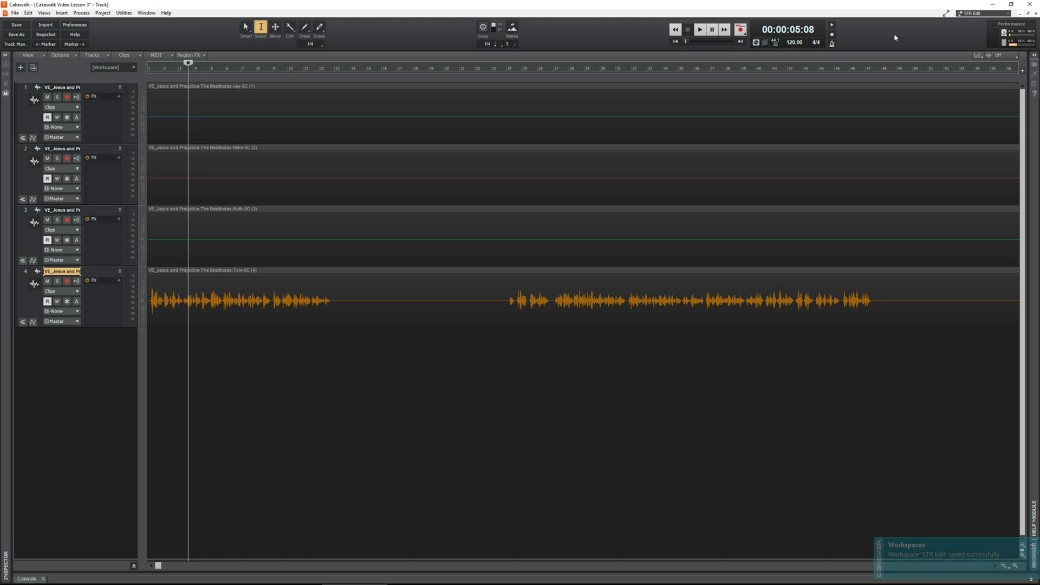
# Step: Switch to the Advanced and Mix workspaces to compare their layouts, and return to STR Edit
pyautogui.click(1008, 15)
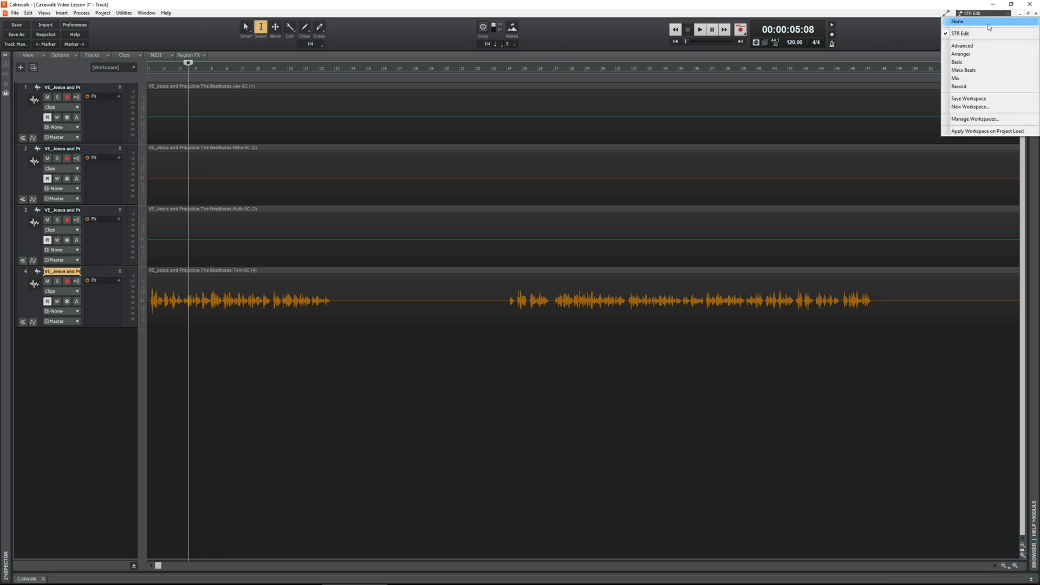
pyautogui.click(981, 40)
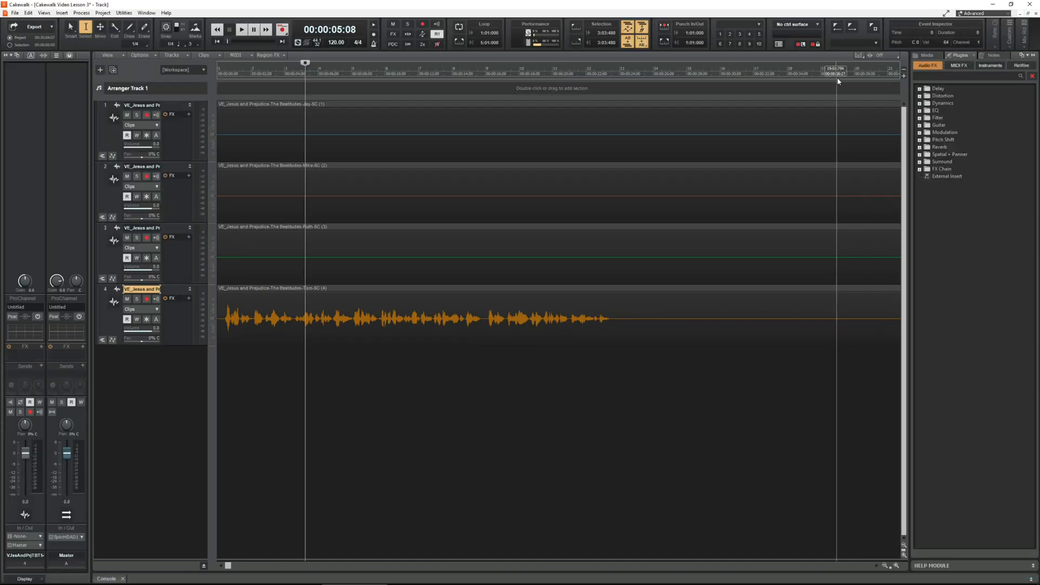
pyautogui.click(1005, 15)
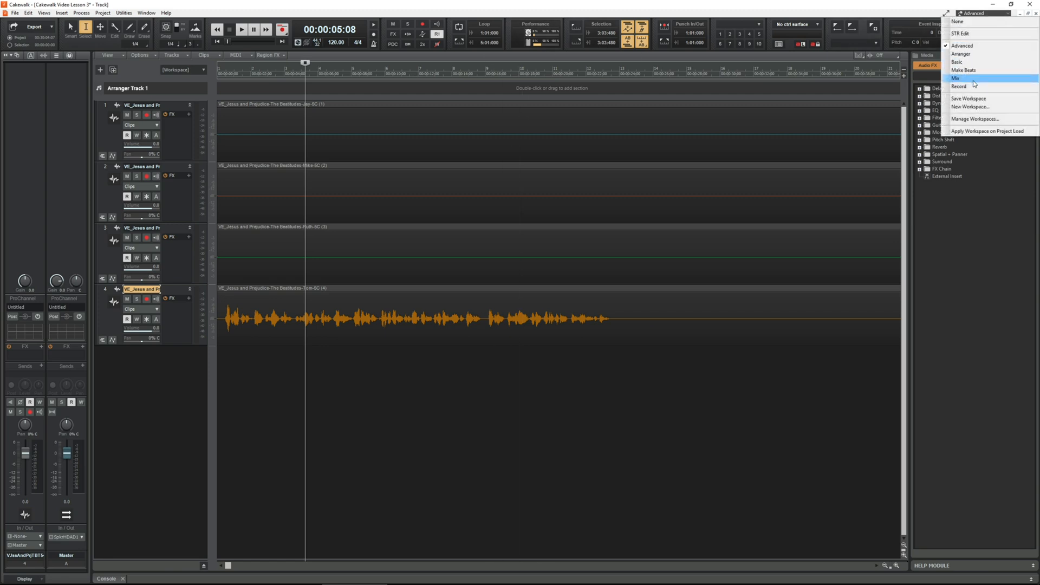
pyautogui.click(972, 82)
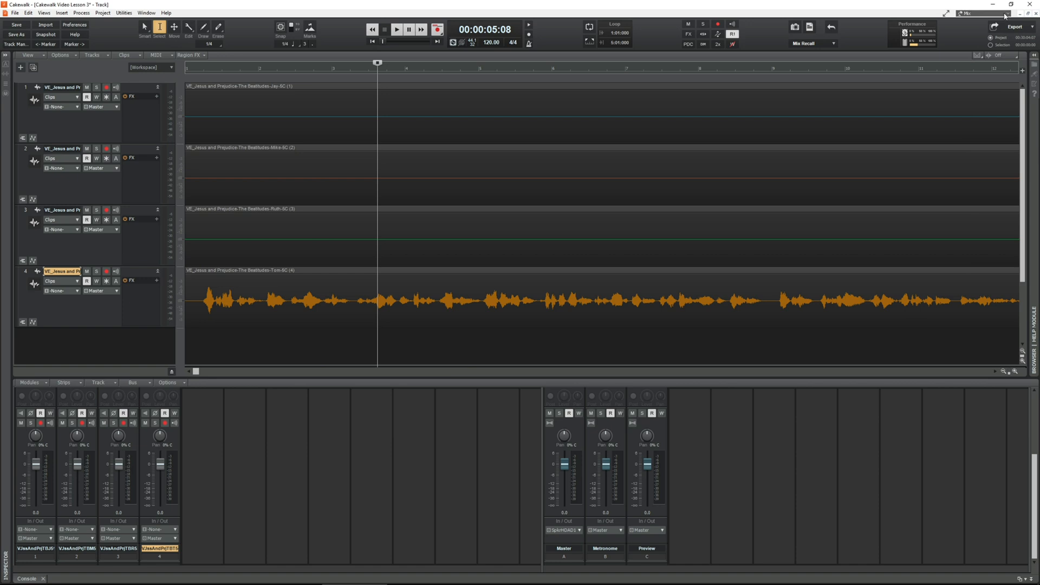
pyautogui.click(982, 13)
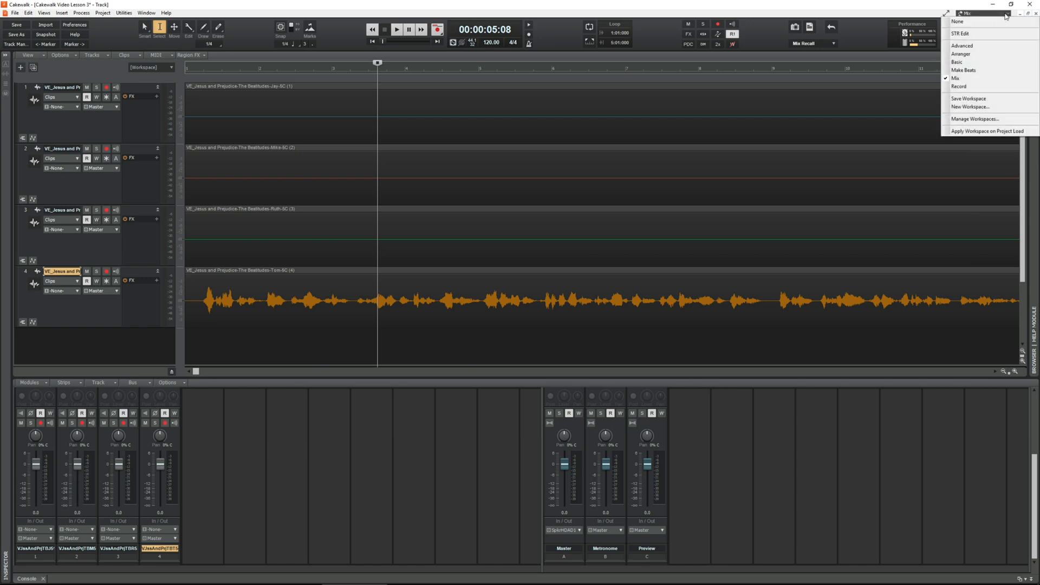
pyautogui.click(967, 33)
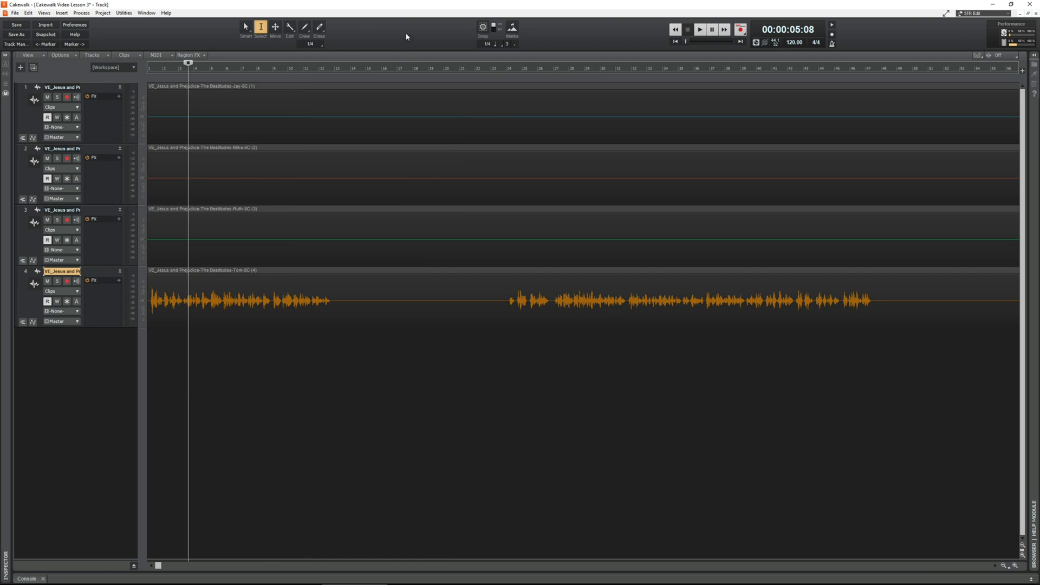
# Step: Move the playhead to the project's end and return it to the project's start
pyautogui.click(676, 43)
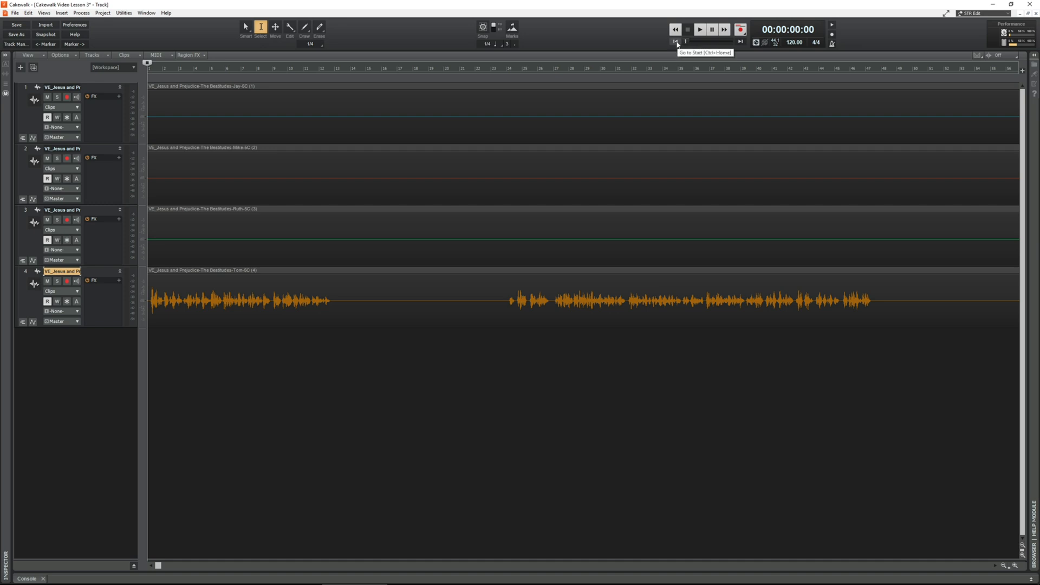
pyautogui.click(740, 44)
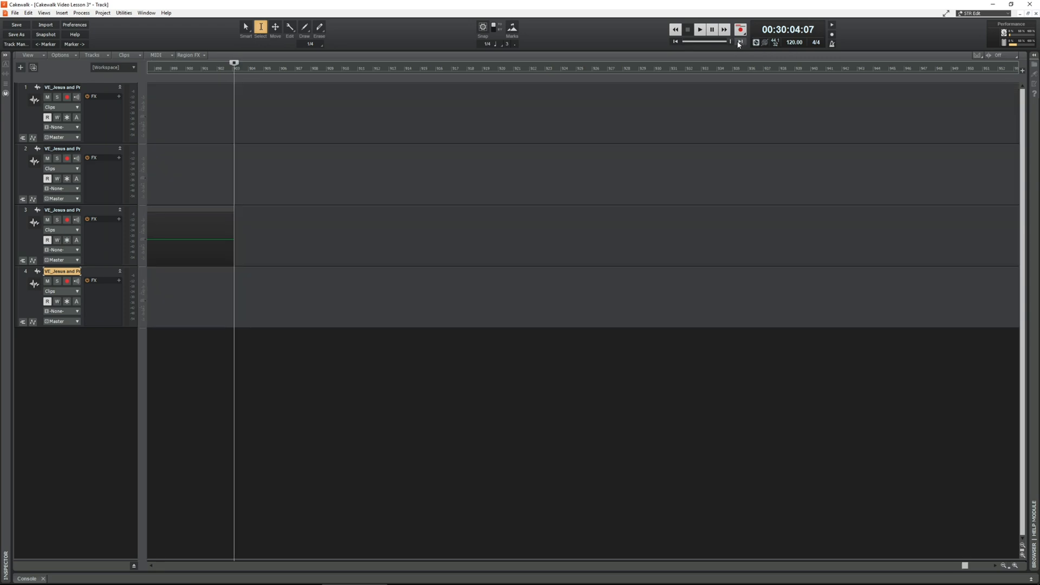
pyautogui.click(675, 43)
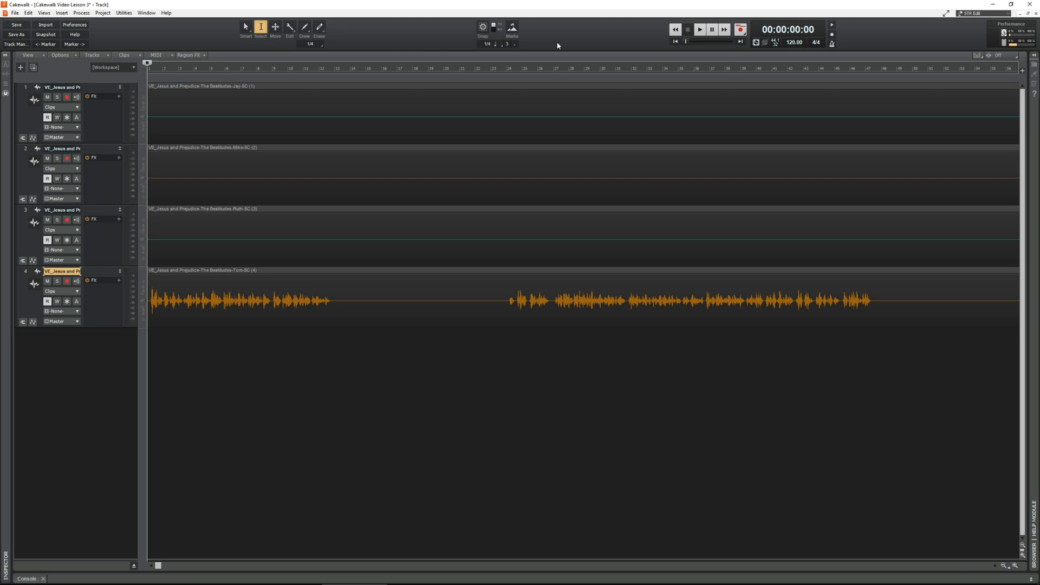
# Step: Switch to the Basic workspace to view its layout and return to STR Edit
pyautogui.click(1004, 15)
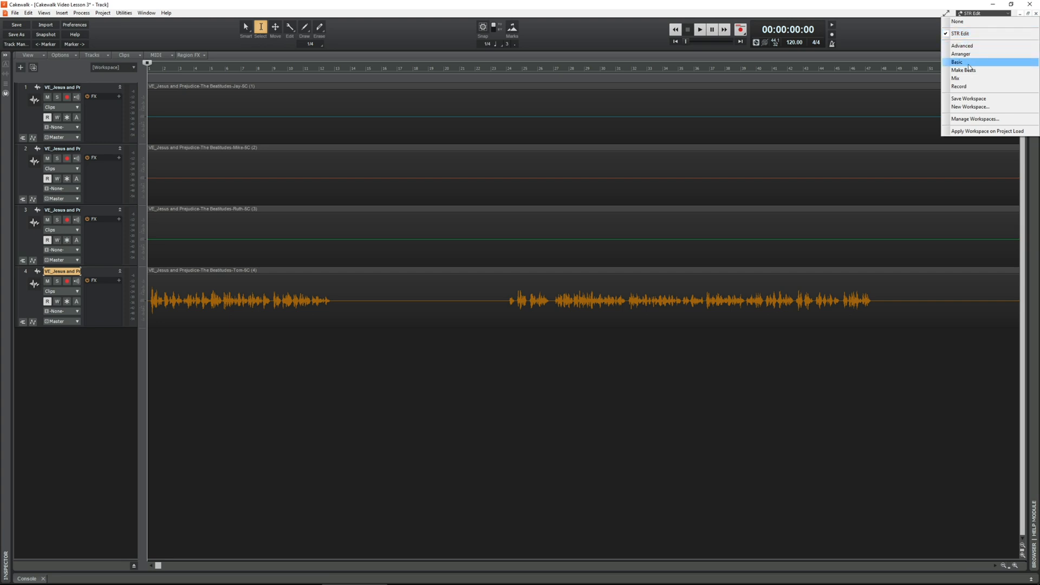
pyautogui.click(889, 37)
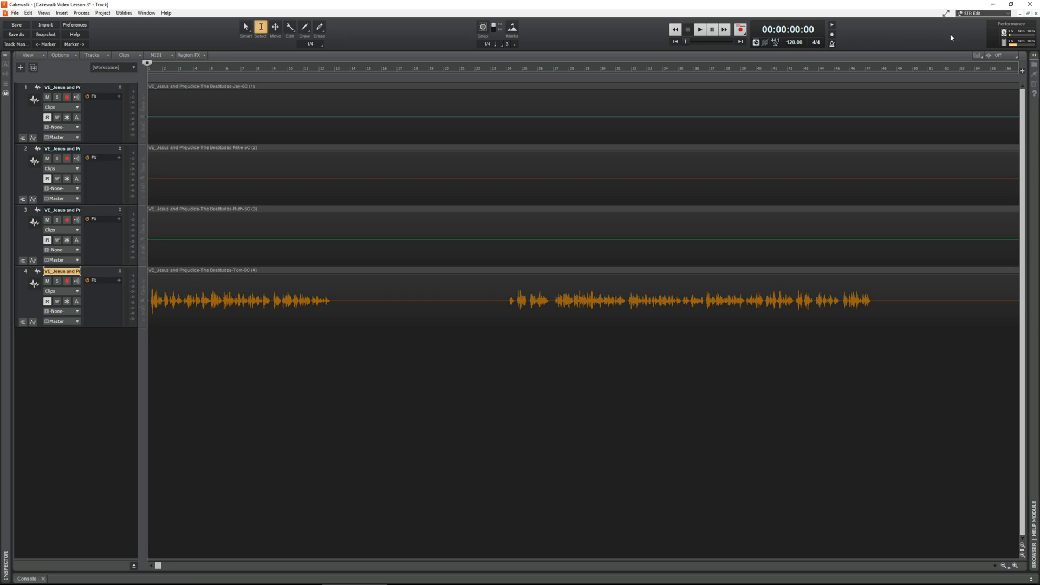
pyautogui.click(977, 16)
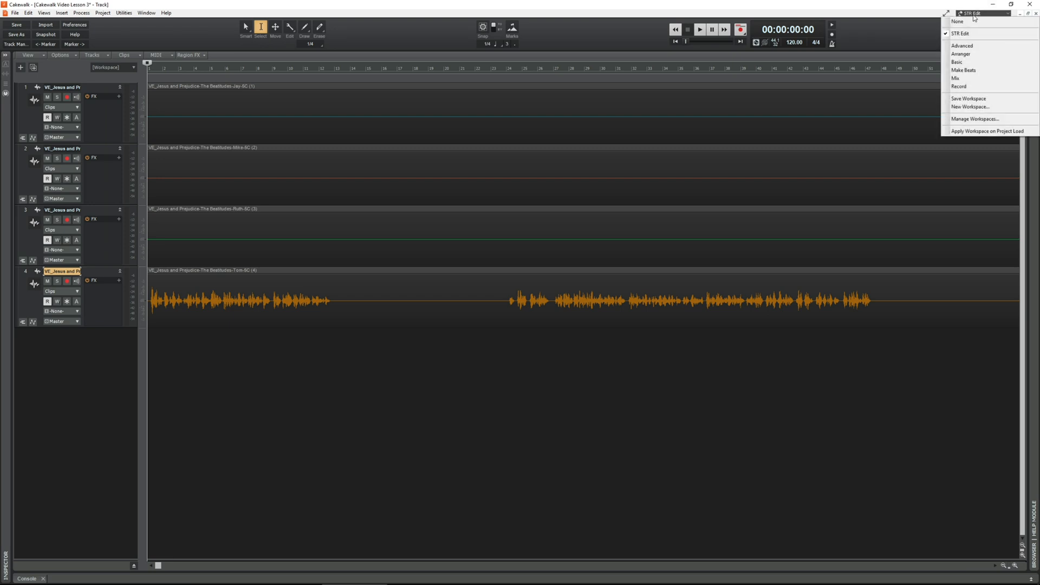
pyautogui.click(965, 64)
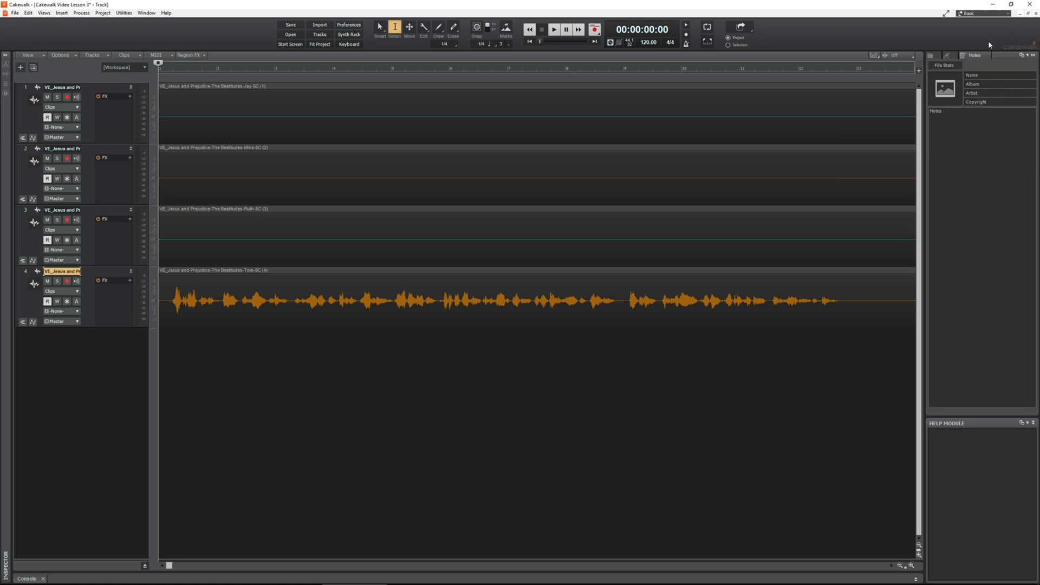
pyautogui.click(977, 14)
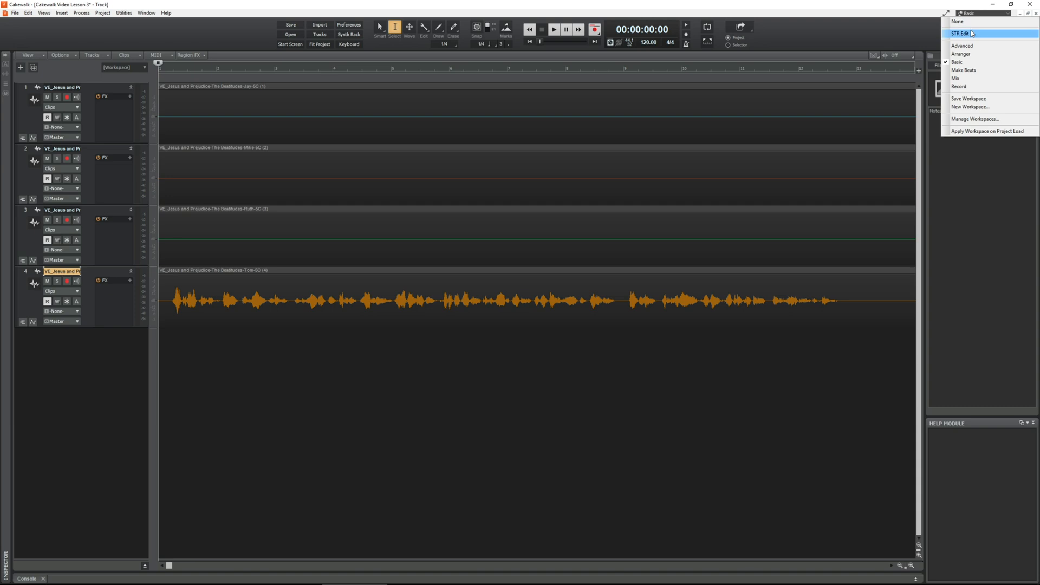
pyautogui.click(972, 34)
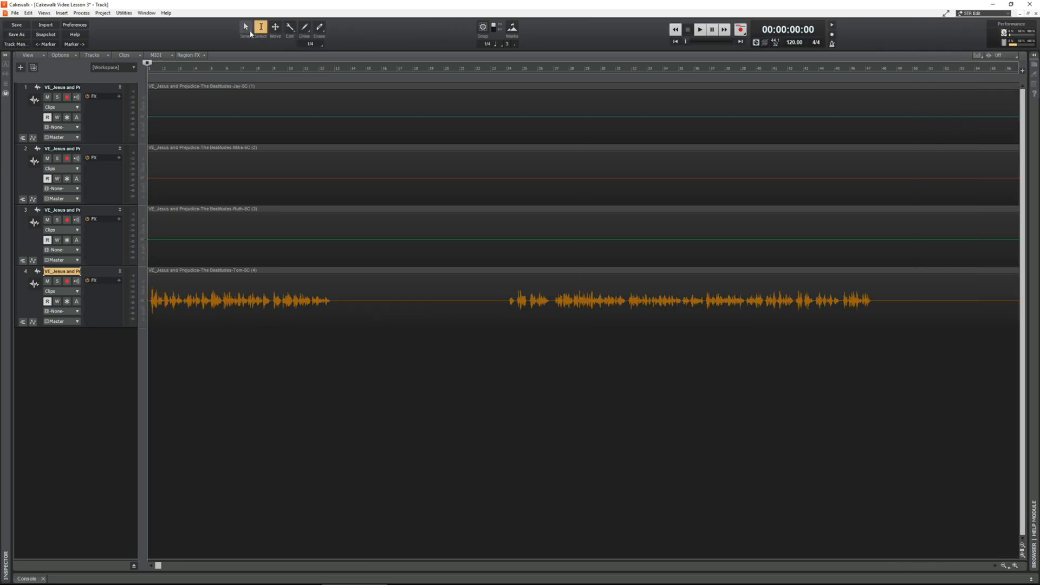
# Step: Remove the Snap module from the Control Bar
pyautogui.moveTo(251, 31); pyautogui.dragTo(390, 50)
pyautogui.rightClick(390, 35)
pyautogui.moveTo(410, 41)
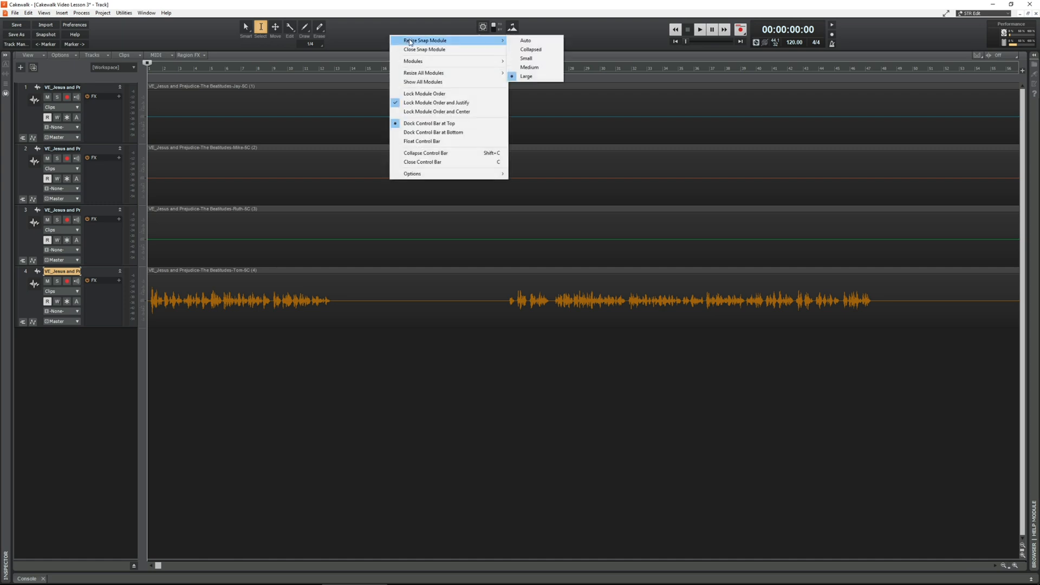
pyautogui.click(473, 51)
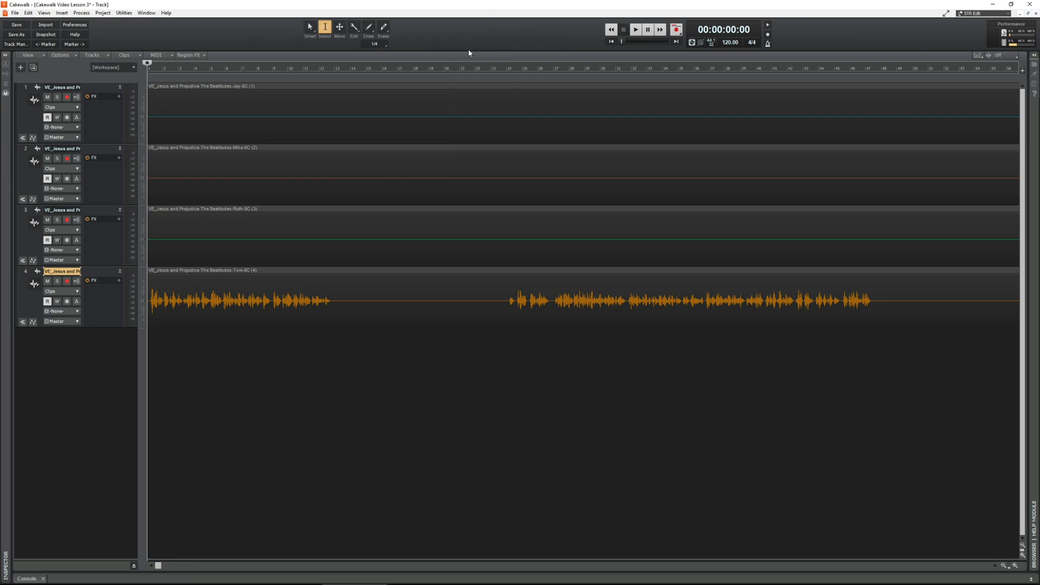
# Step: Try the Auto and Small sizes for the Transport module, and set it back to Large
pyautogui.rightClick(464, 39)
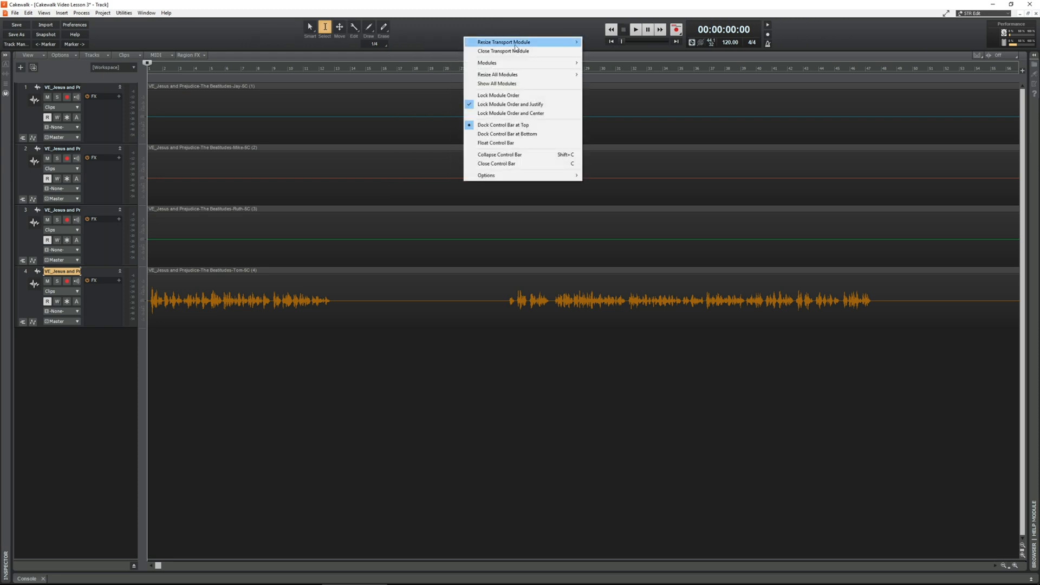
pyautogui.moveTo(515, 46)
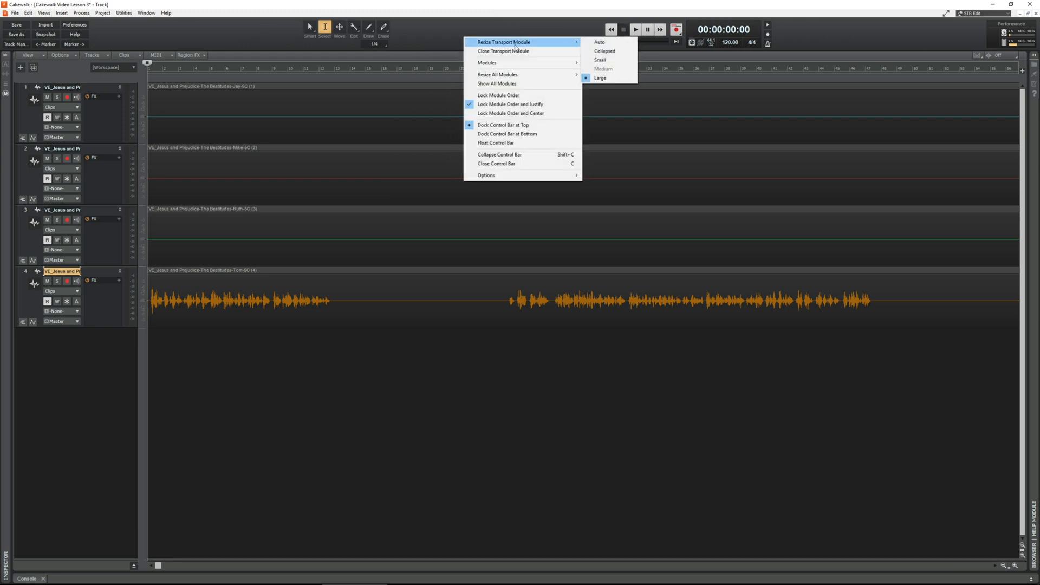
pyautogui.click(599, 43)
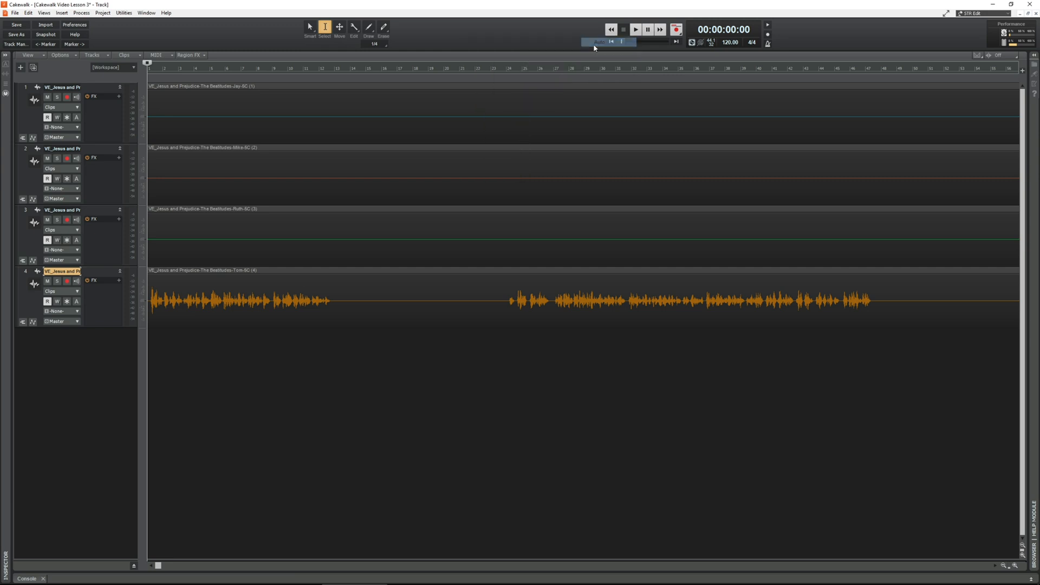
pyautogui.rightClick(514, 39)
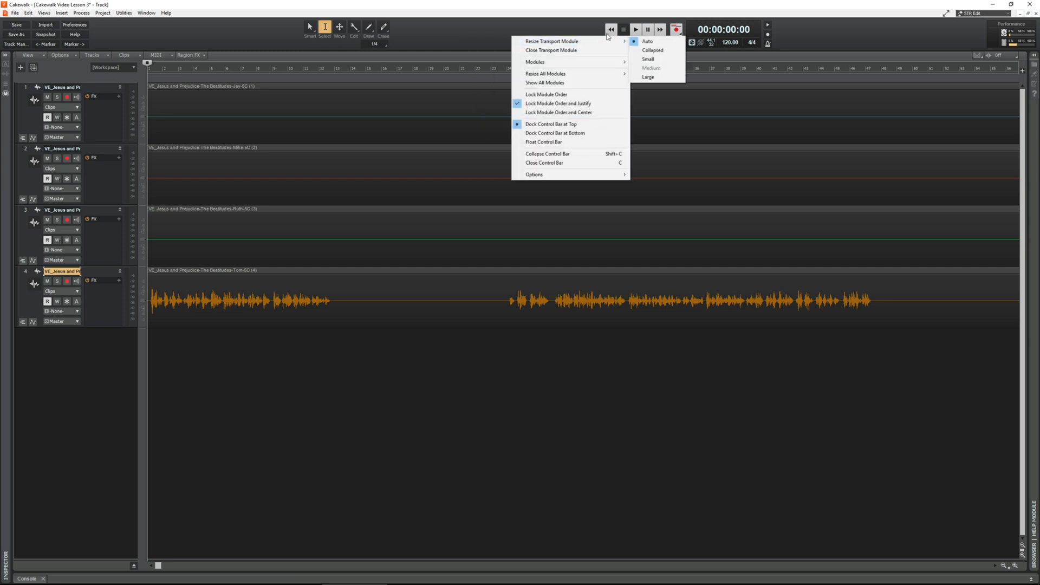
pyautogui.moveTo(611, 43)
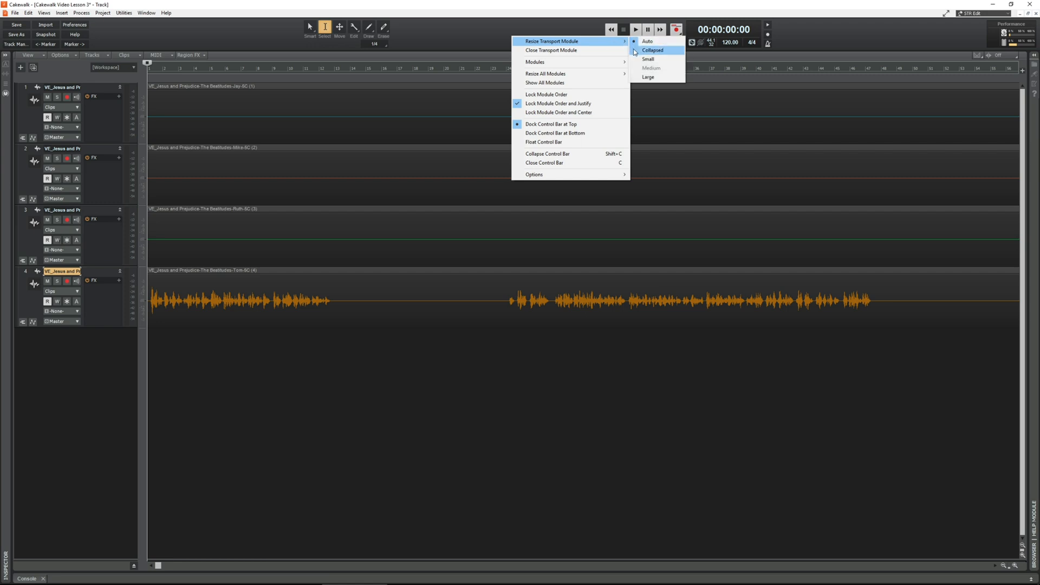
pyautogui.click(635, 59)
pyautogui.rightClick(584, 43)
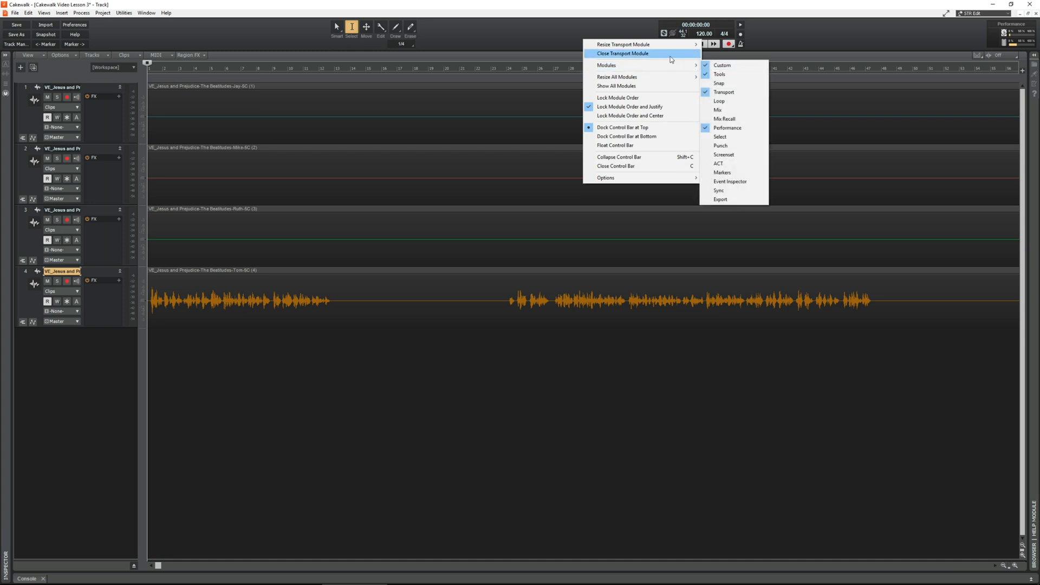
pyautogui.moveTo(677, 44)
pyautogui.click(726, 80)
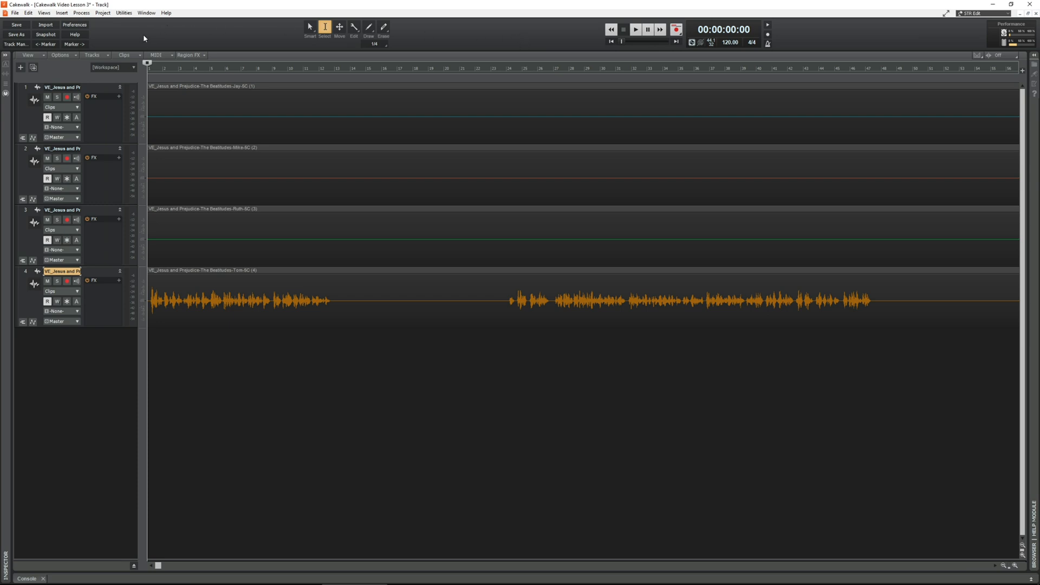
pyautogui.click(43, 13)
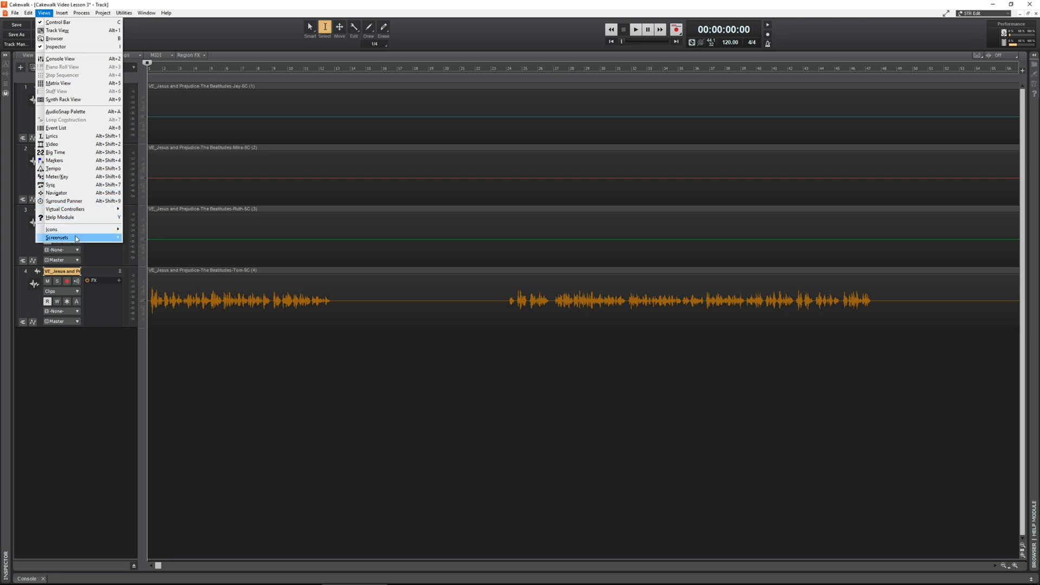
pyautogui.click(243, 36)
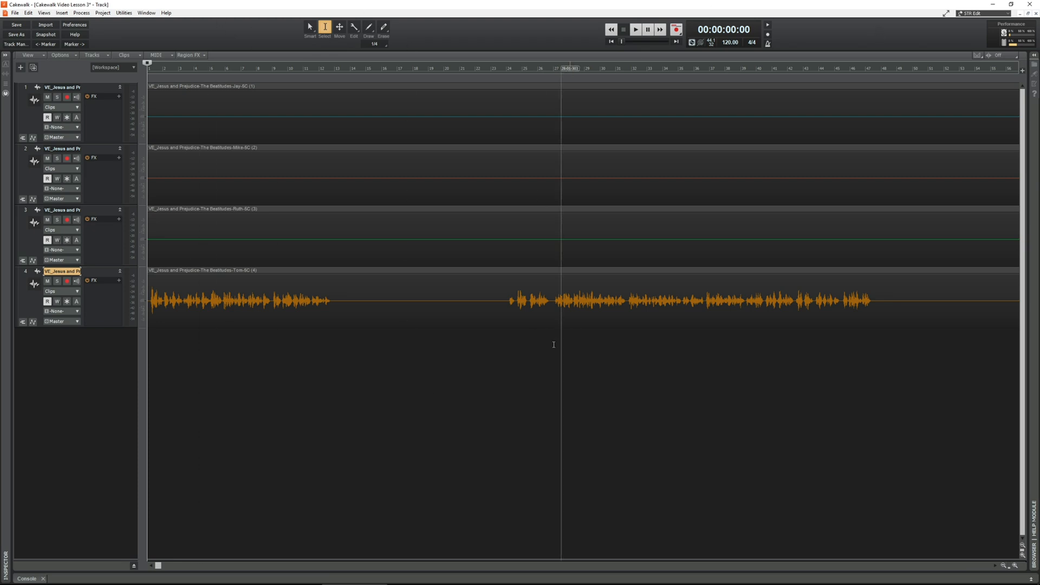
# Step: Save the current project under its existing name
pyautogui.click(17, 13)
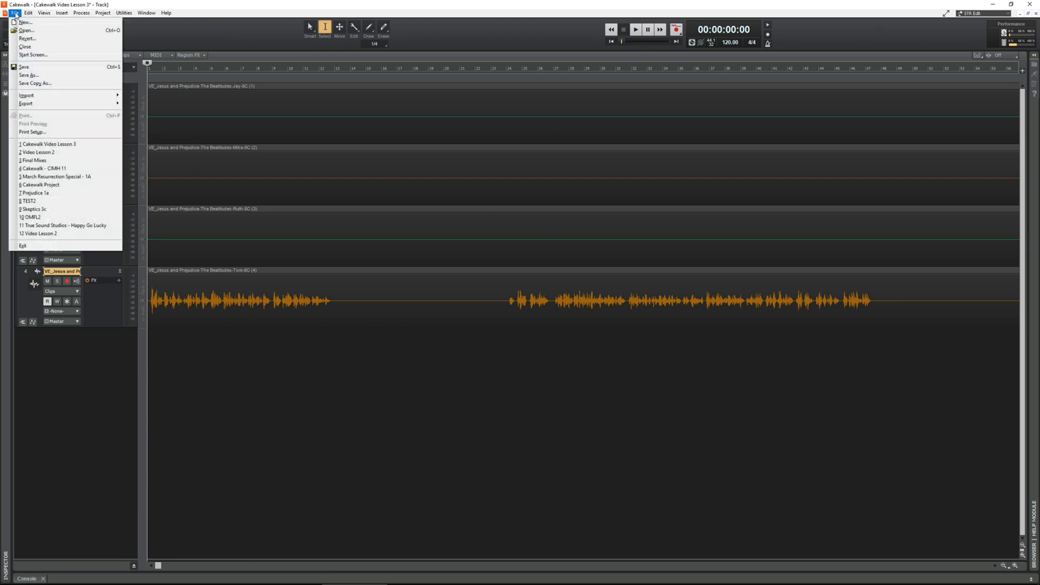
pyautogui.click(33, 68)
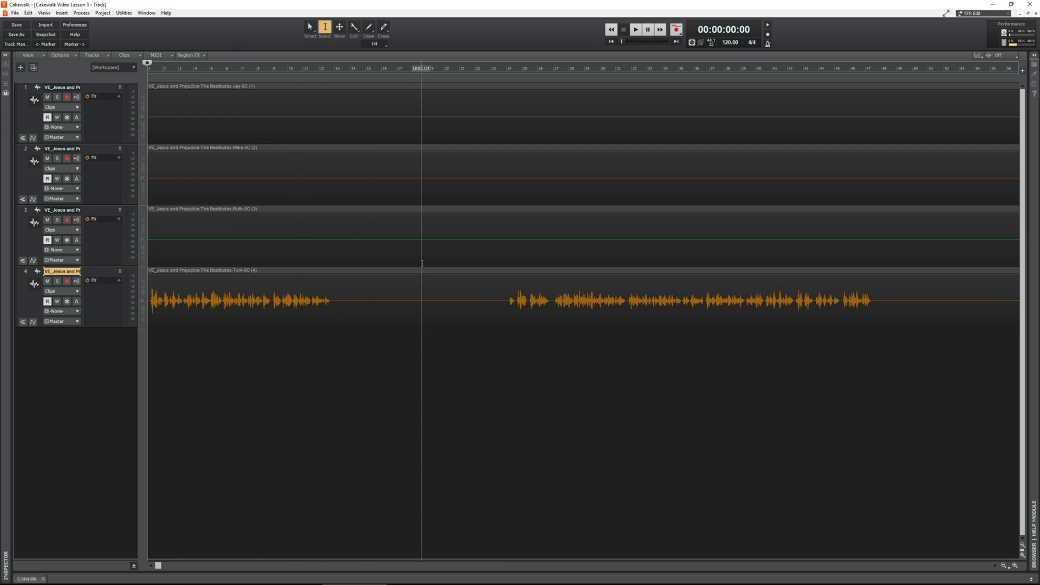
# Step: Look over the speech segments of all four recordings along the whole timeline
pyautogui.scroll(-5, 411, 265)
pyautogui.scroll(-3, 410, 266)
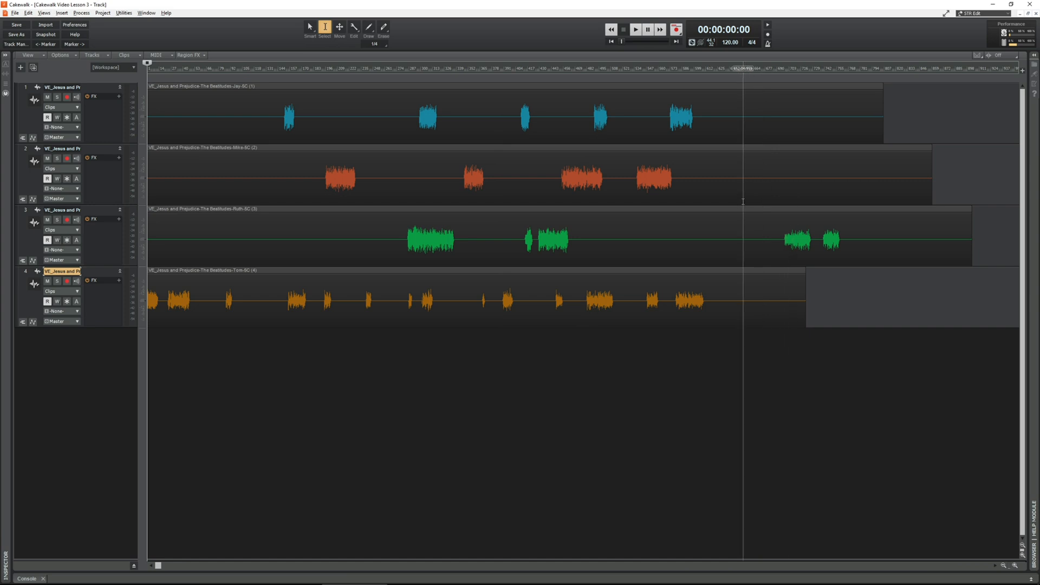
pyautogui.scroll(3, 742, 243)
pyautogui.hscroll(-10, 651, 290)
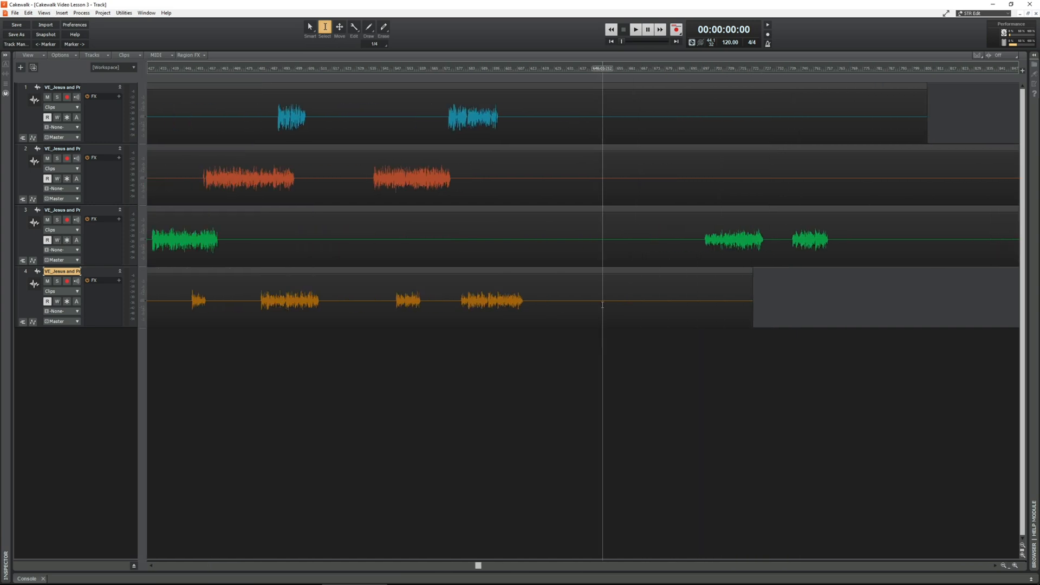
pyautogui.hscroll(-5, 599, 305)
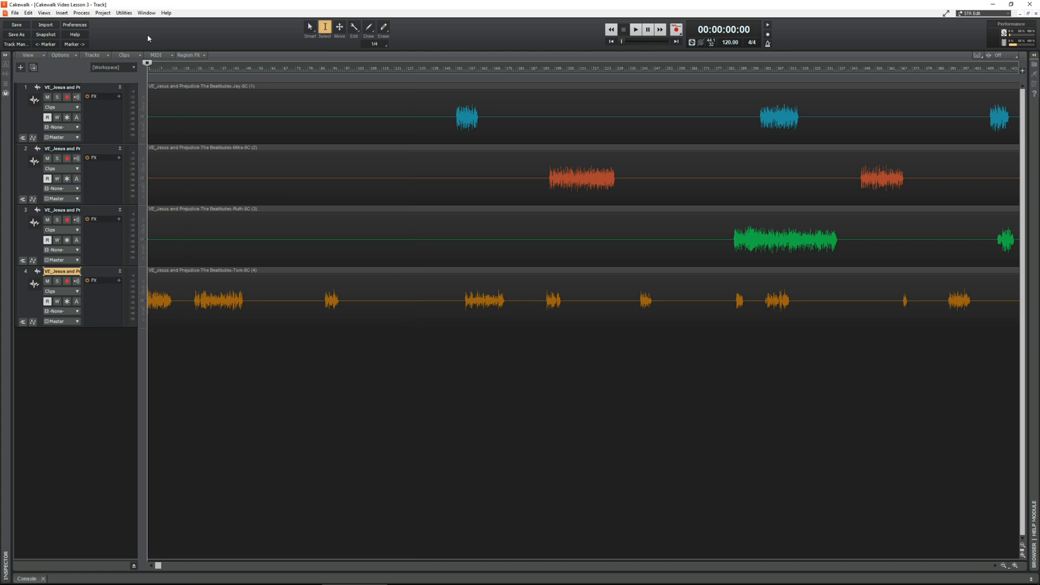
# Step: Start an audio import and browse from Lesson 3 Files into Cakewalk Video Lesson 3's Audio folder, widening the name column to read the file names
pyautogui.click(15, 13)
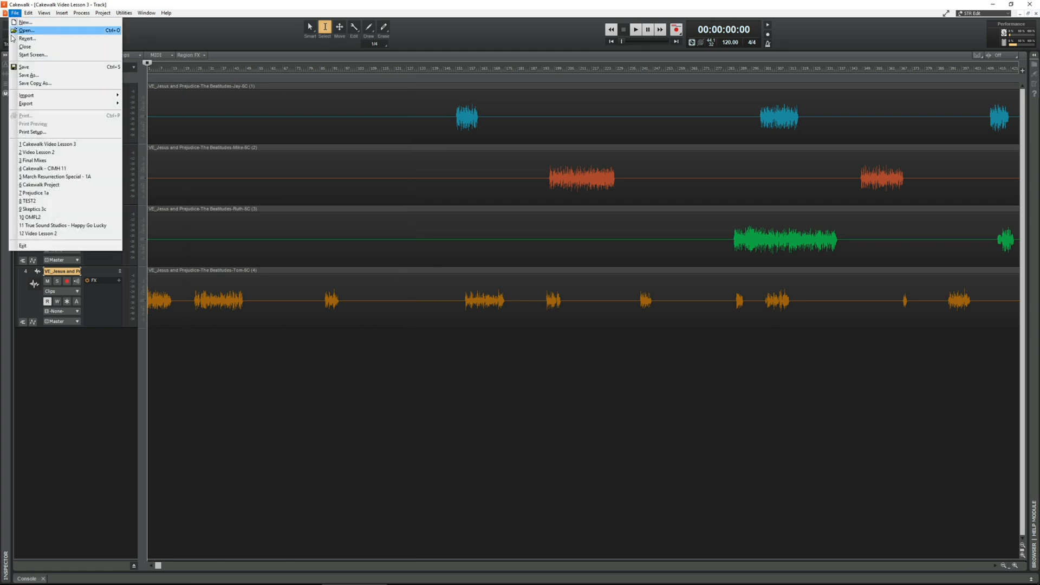
pyautogui.moveTo(54, 95)
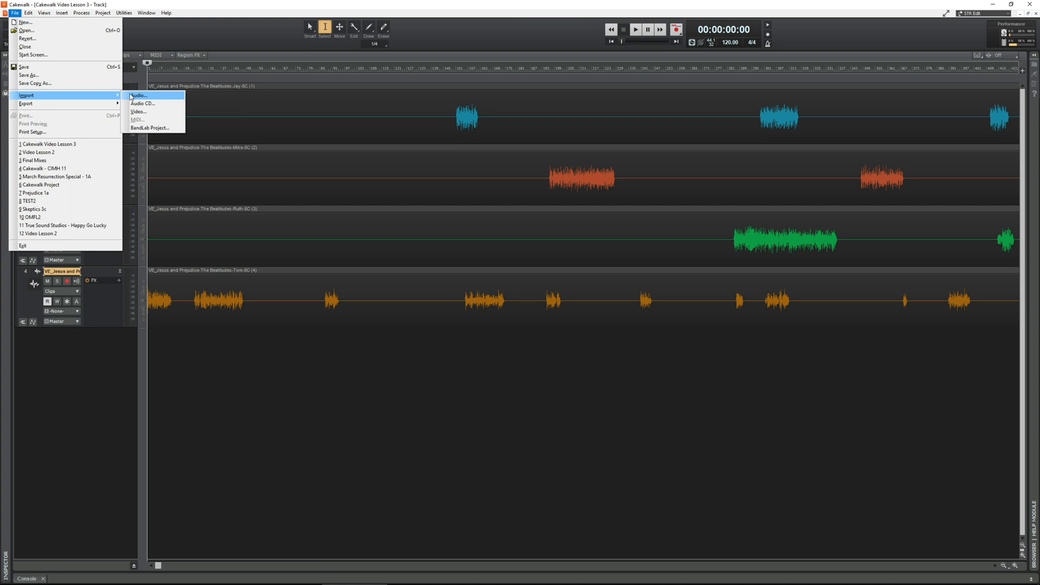
pyautogui.click(130, 96)
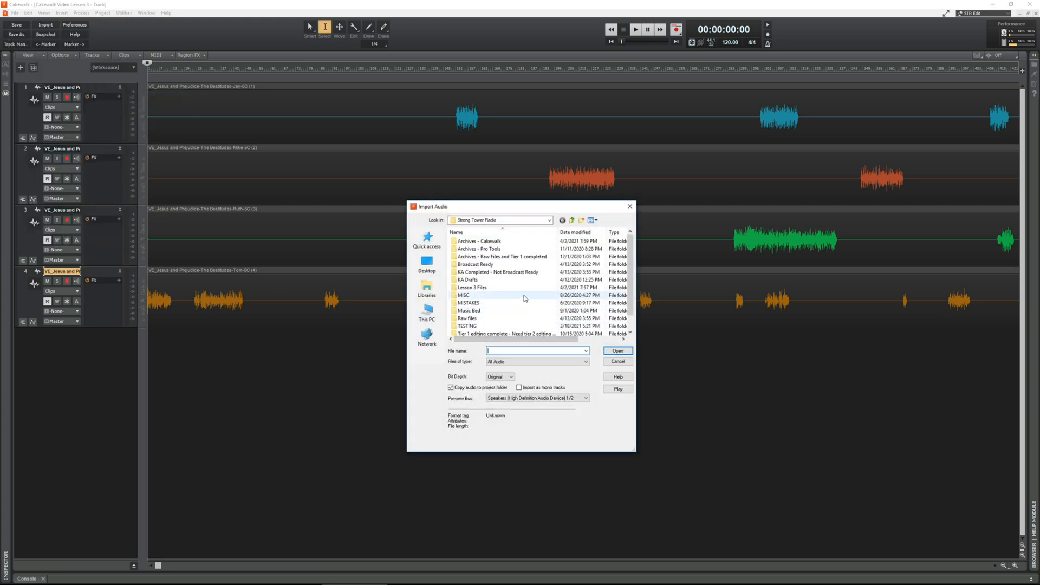
pyautogui.doubleClick(467, 288)
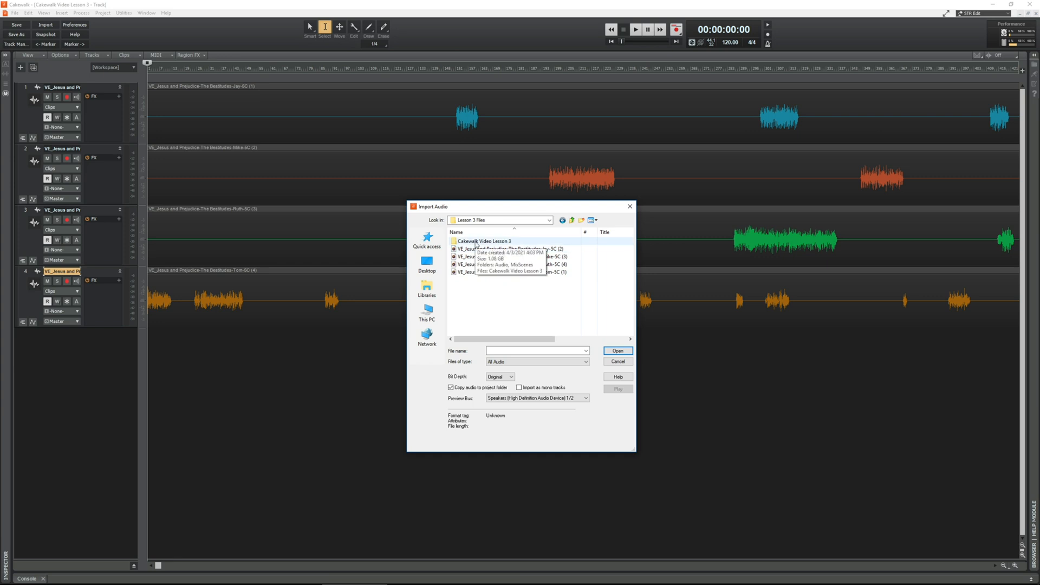
pyautogui.click(477, 257)
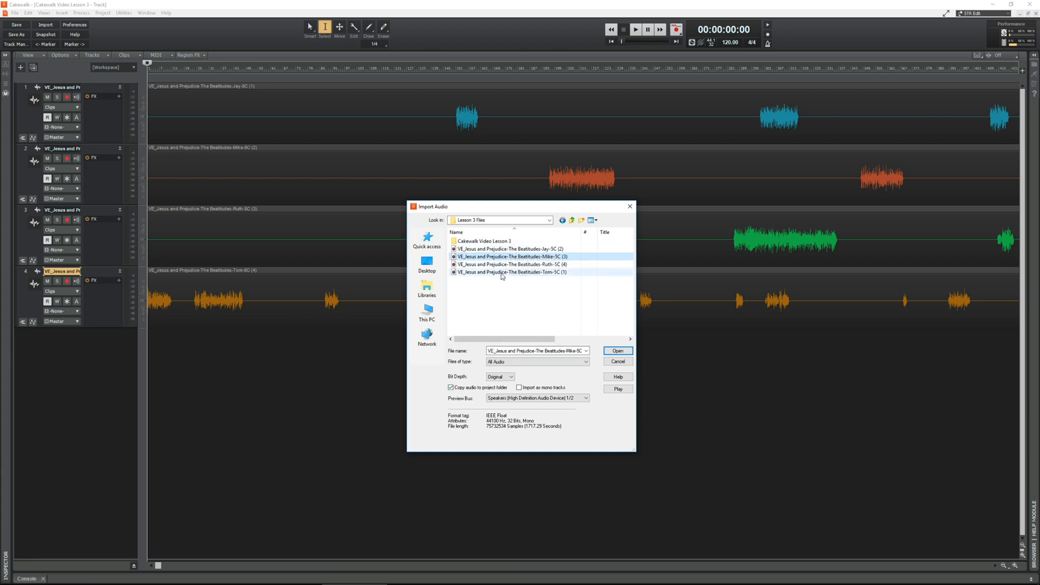
pyautogui.doubleClick(453, 242)
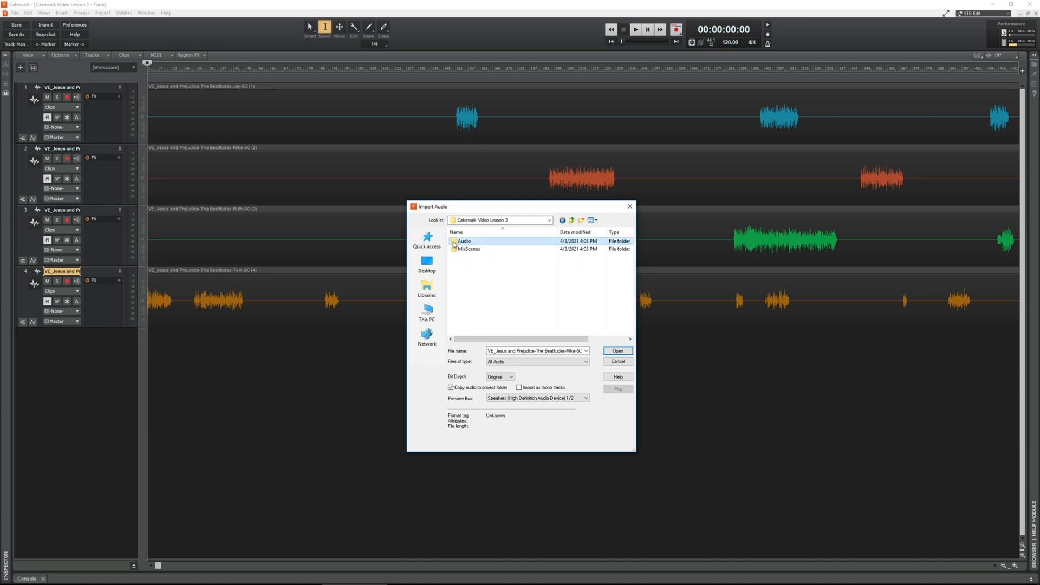
pyautogui.doubleClick(454, 243)
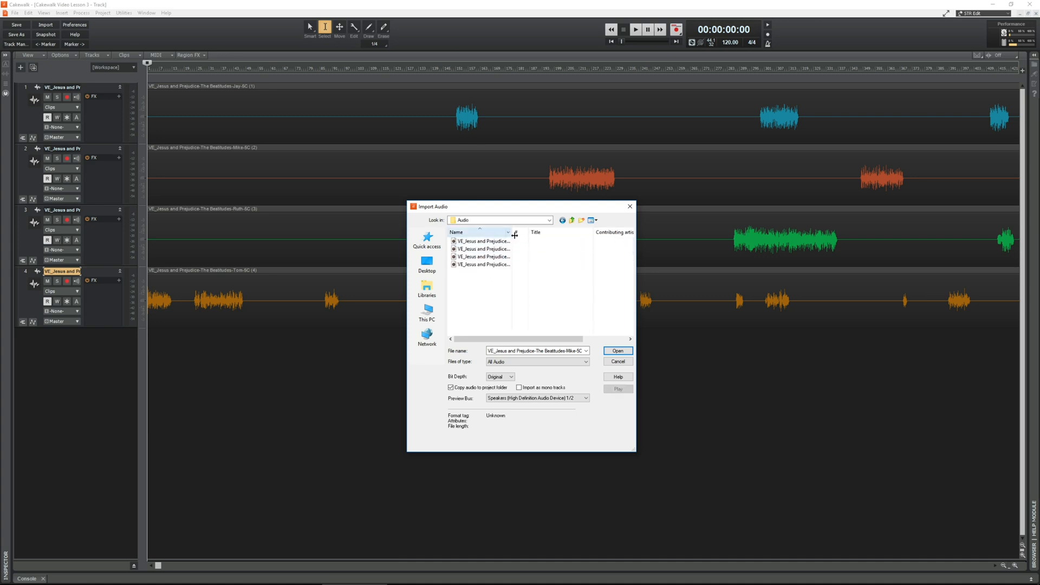
pyautogui.moveTo(524, 233); pyautogui.dragTo(585, 233)
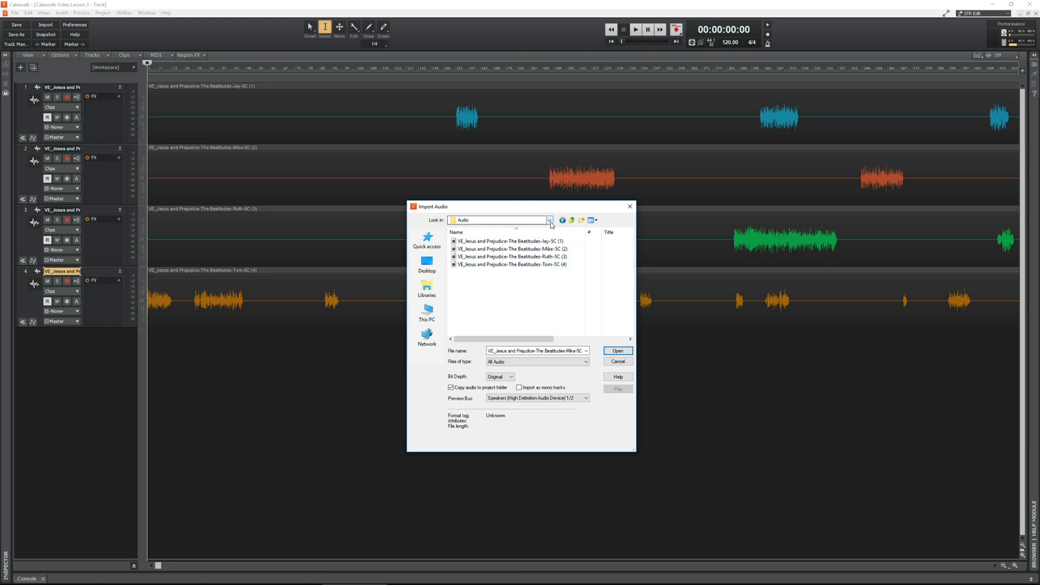
# Step: Go back up to Lesson 3 Files, view the Cakewalk Video Lesson 3 folder again, and cancel the audio import
pyautogui.click(571, 221)
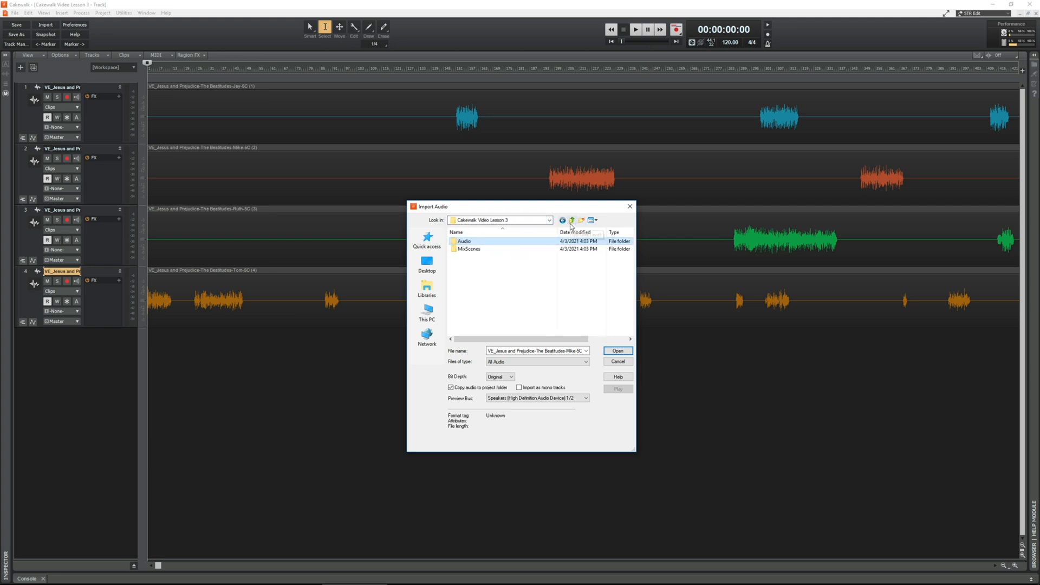
pyautogui.click(571, 221)
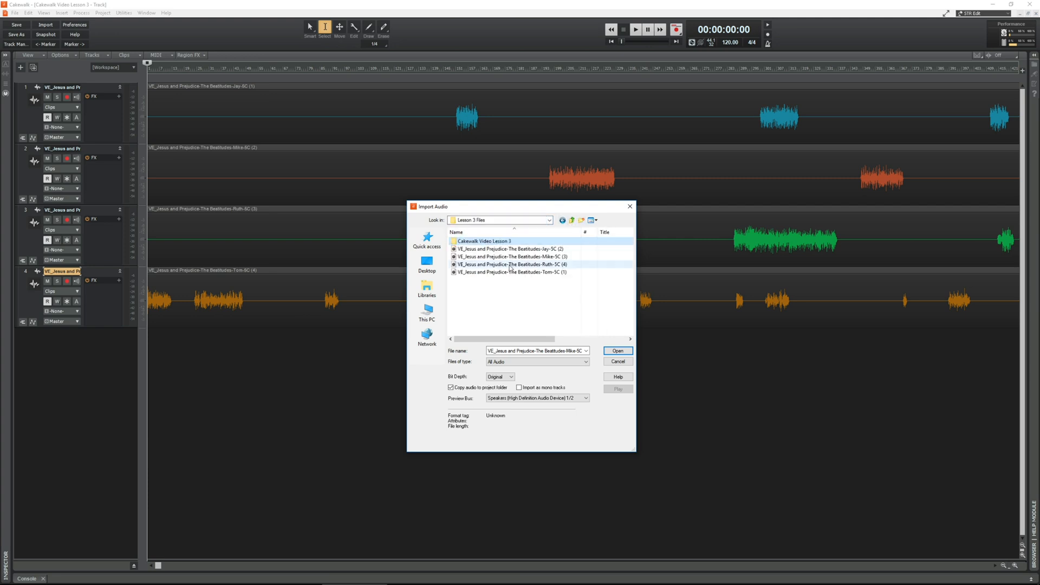
pyautogui.doubleClick(457, 241)
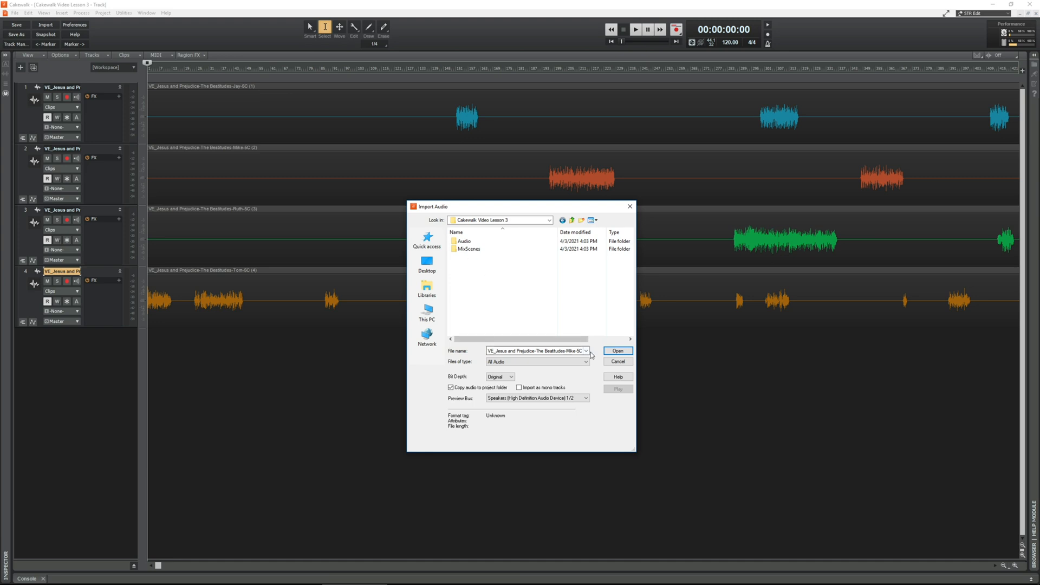
pyautogui.click(620, 363)
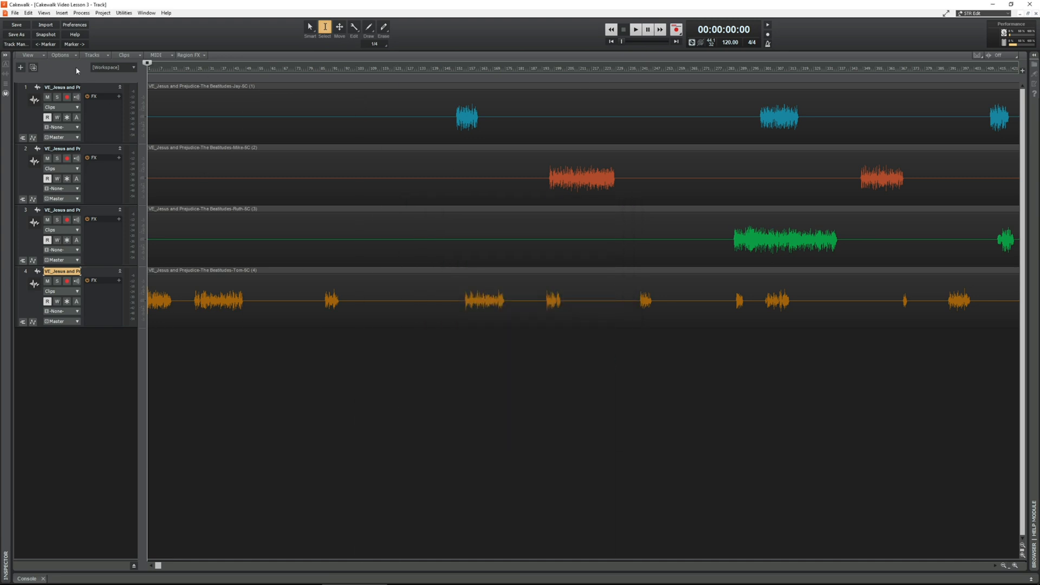
# Step: Save a copy of the project as "Cakewalk Video Lesson 3 edit" in the Cakewalk Video Lesson 3 folder
pyautogui.click(15, 13)
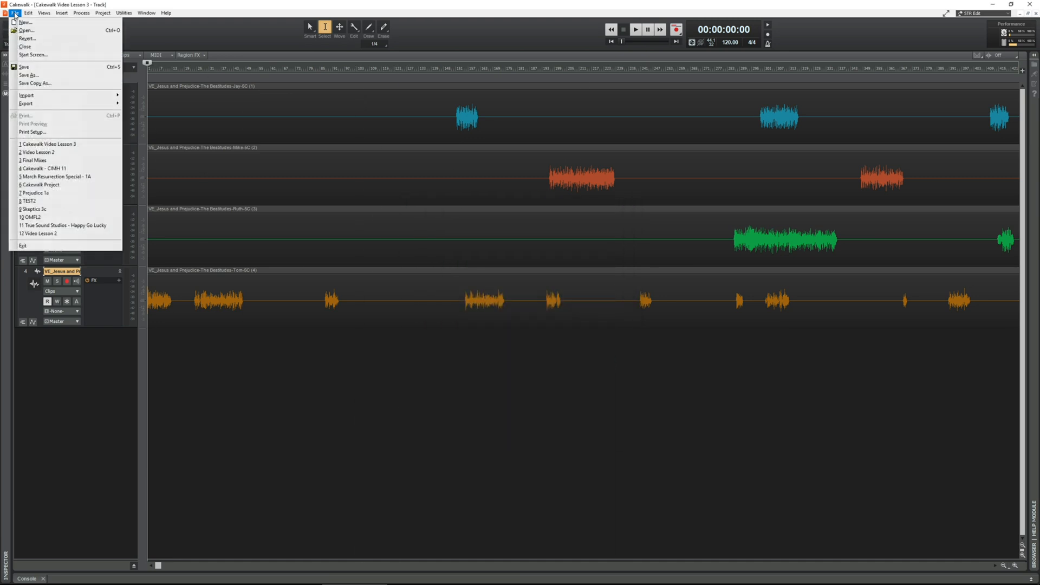
pyautogui.click(28, 75)
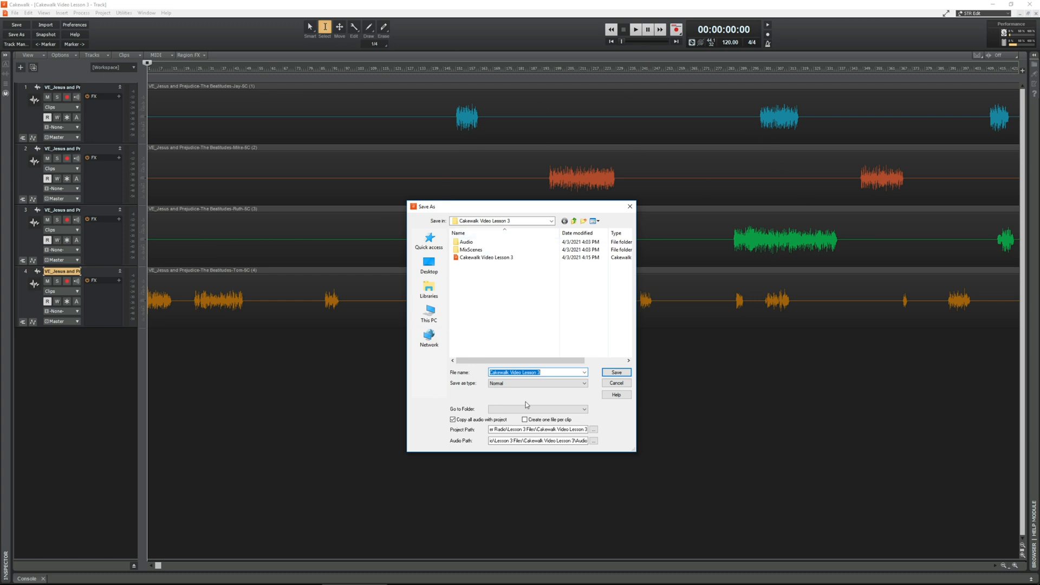
pyautogui.click(558, 372)
pyautogui.click(620, 375)
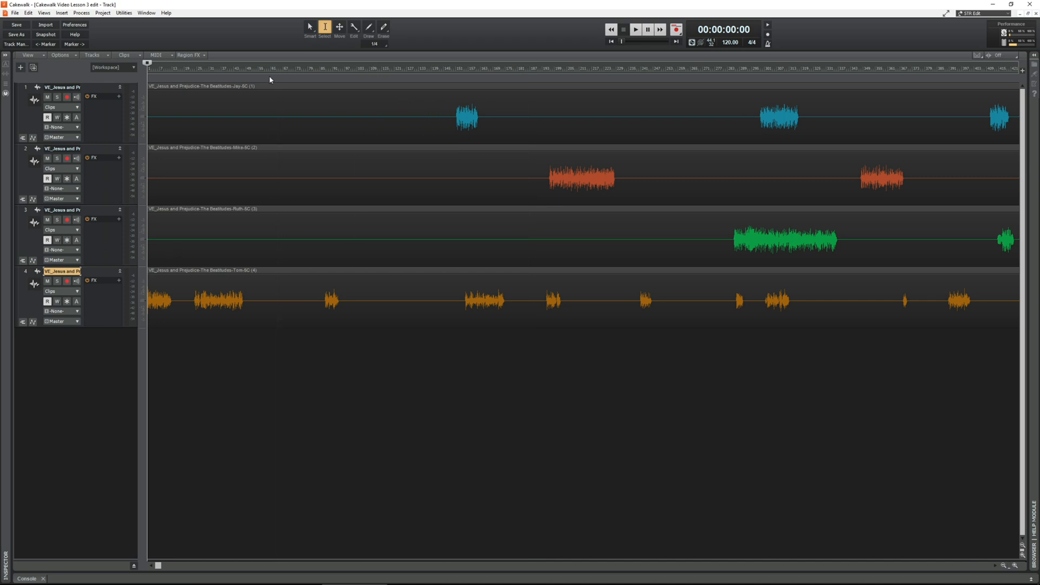
# Step: View the project files in the Cakewalk Video Lesson 3 folder without opening any of them
pyautogui.click(14, 12)
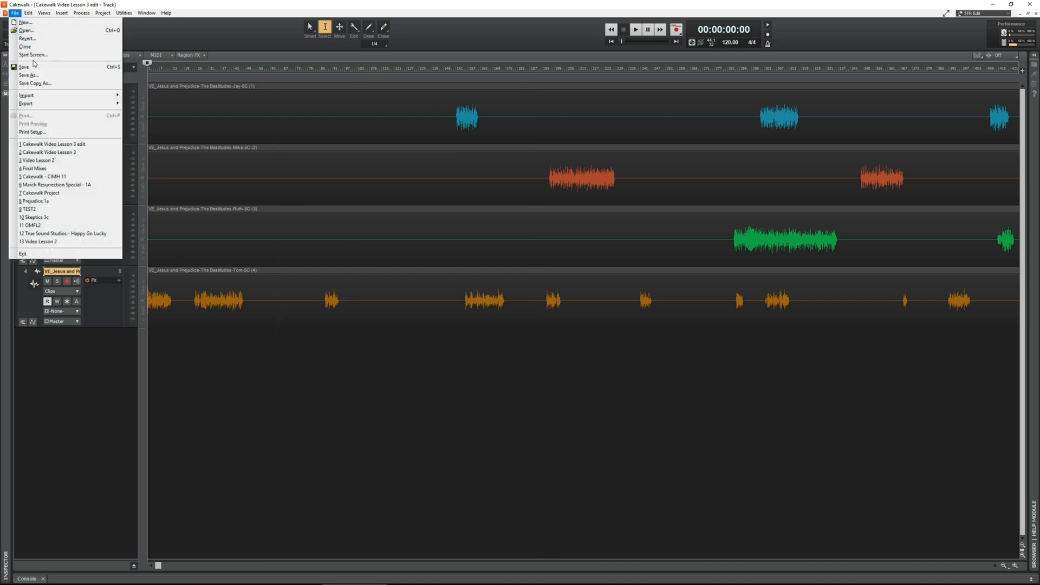
pyautogui.click(27, 30)
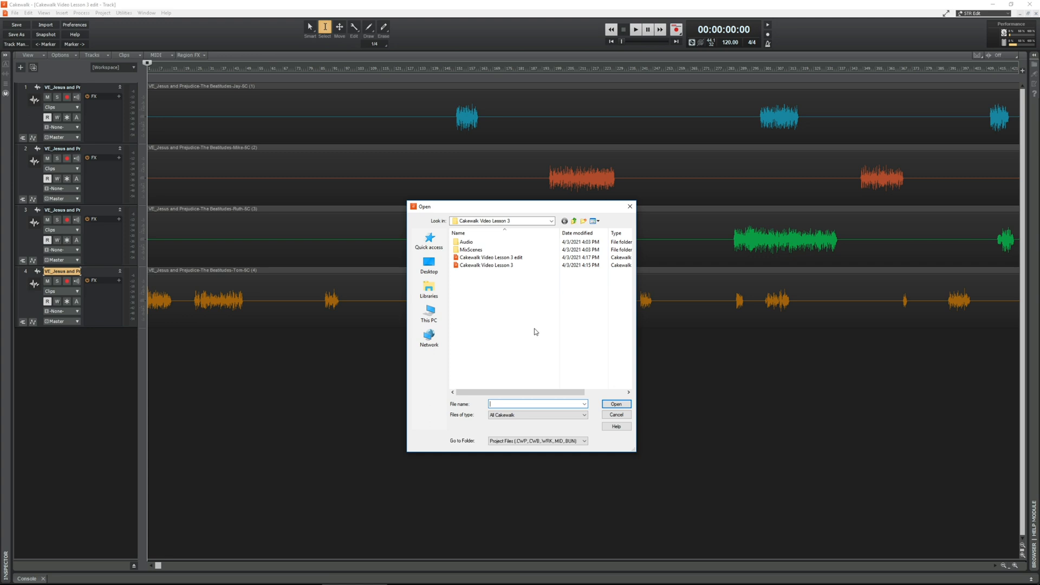
pyautogui.click(616, 414)
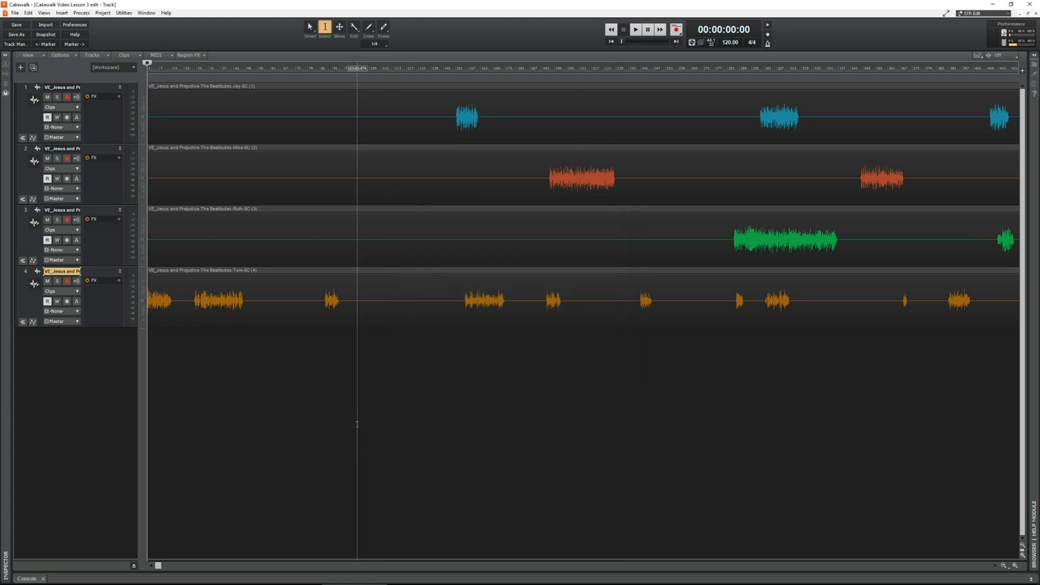